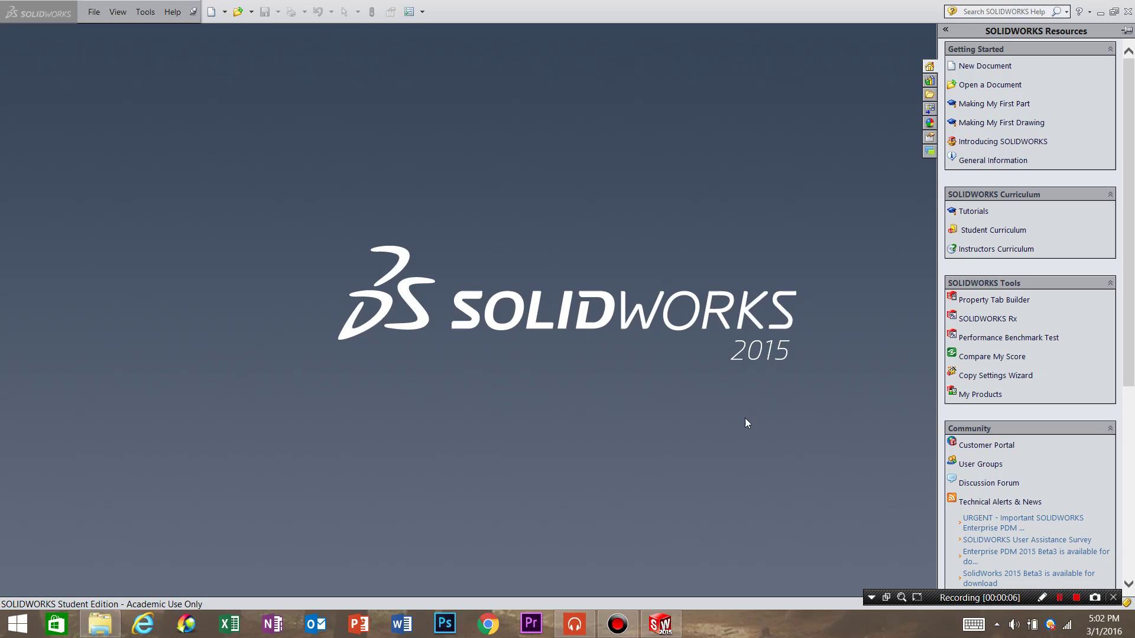
Create a new blank Part document from the New SOLIDWORKS Document dialog
left_click(211, 13)
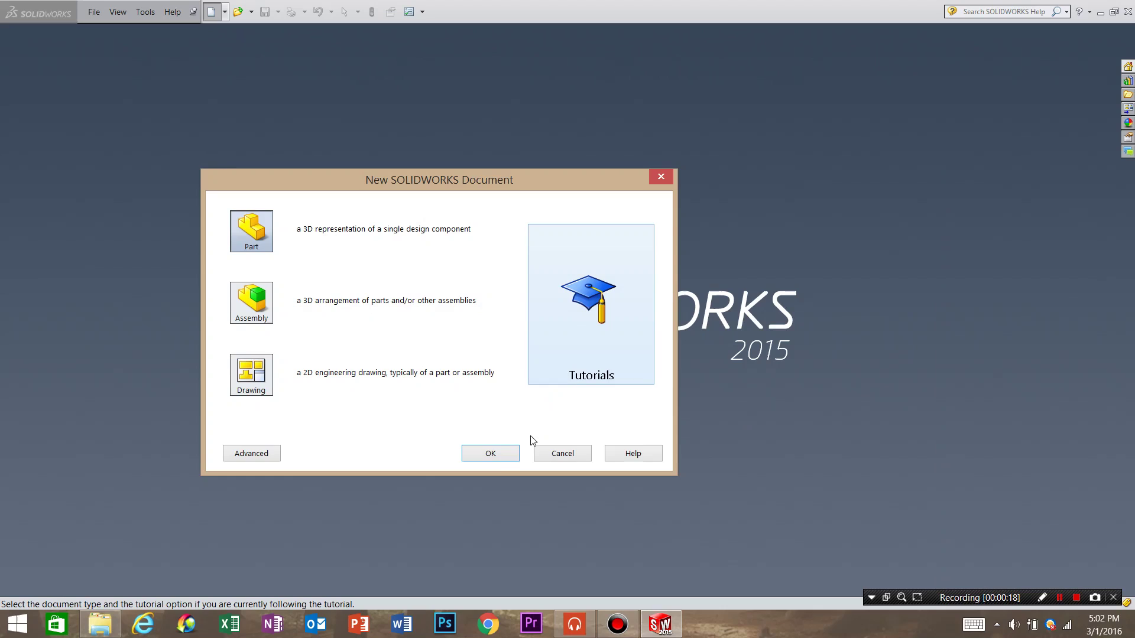
left_click(512, 454)
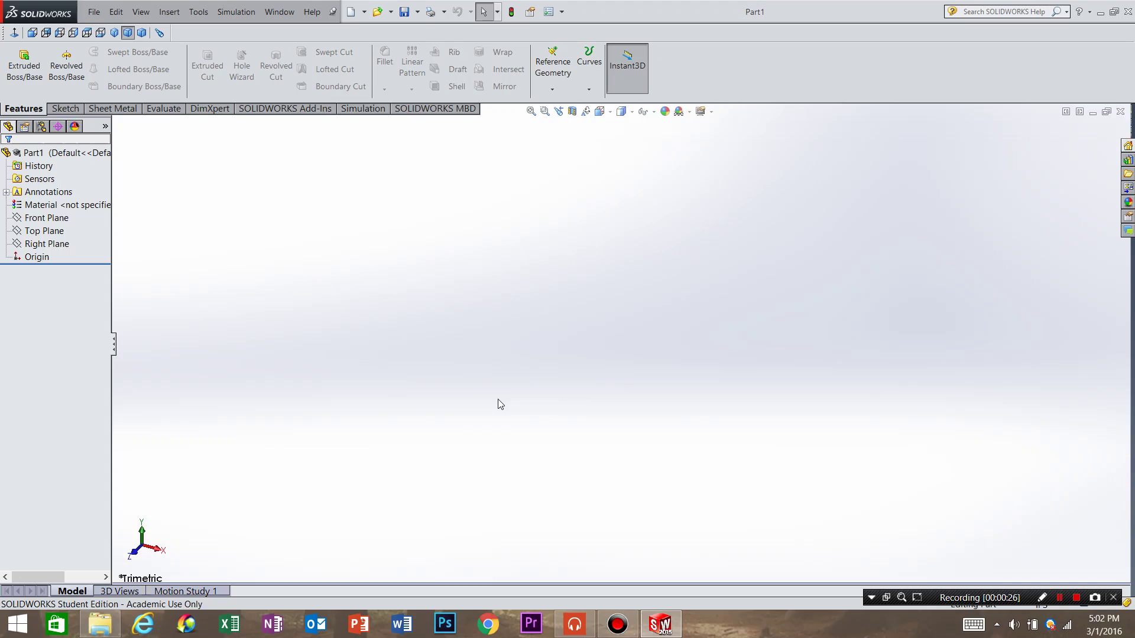
Draw a corner rectangle from the origin on the Top Plane
left_click(69, 110)
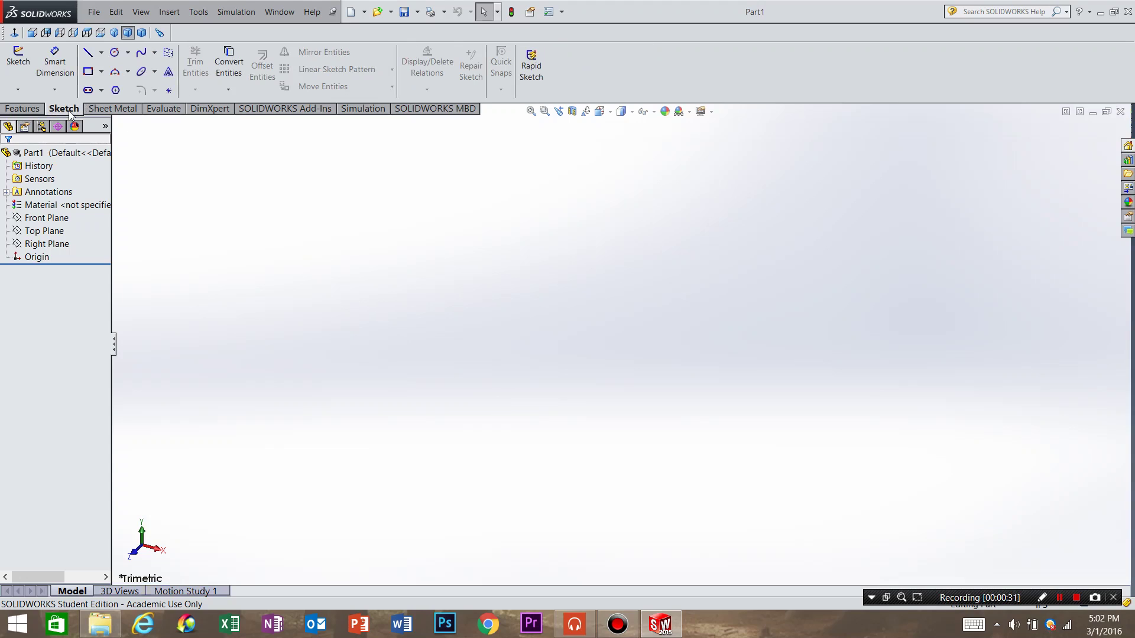
left_click(18, 56)
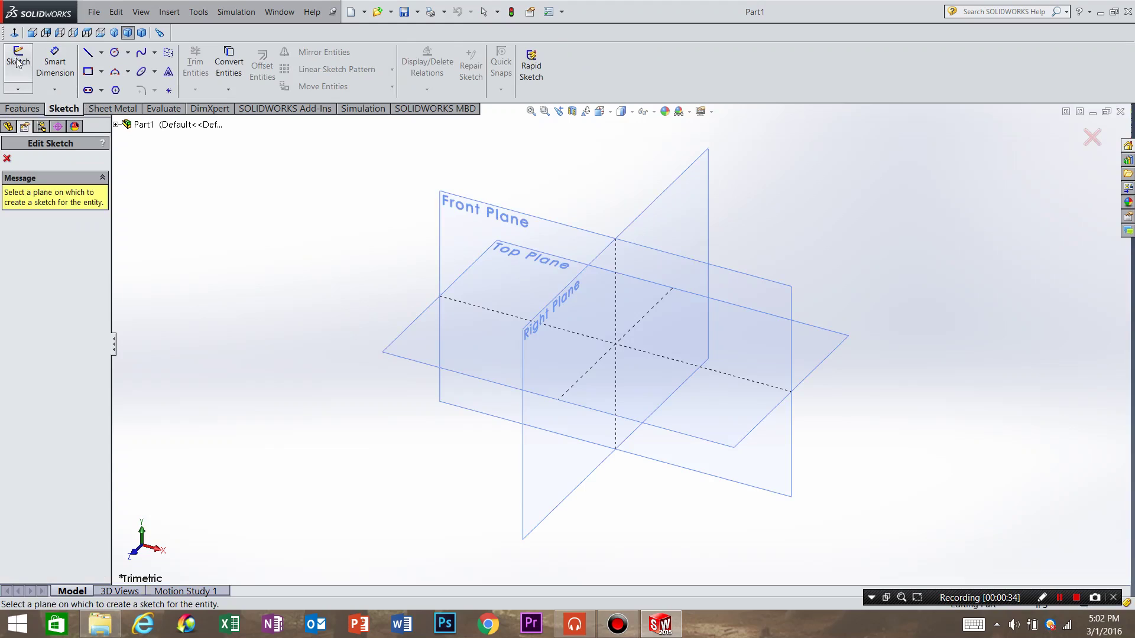
left_click(473, 352)
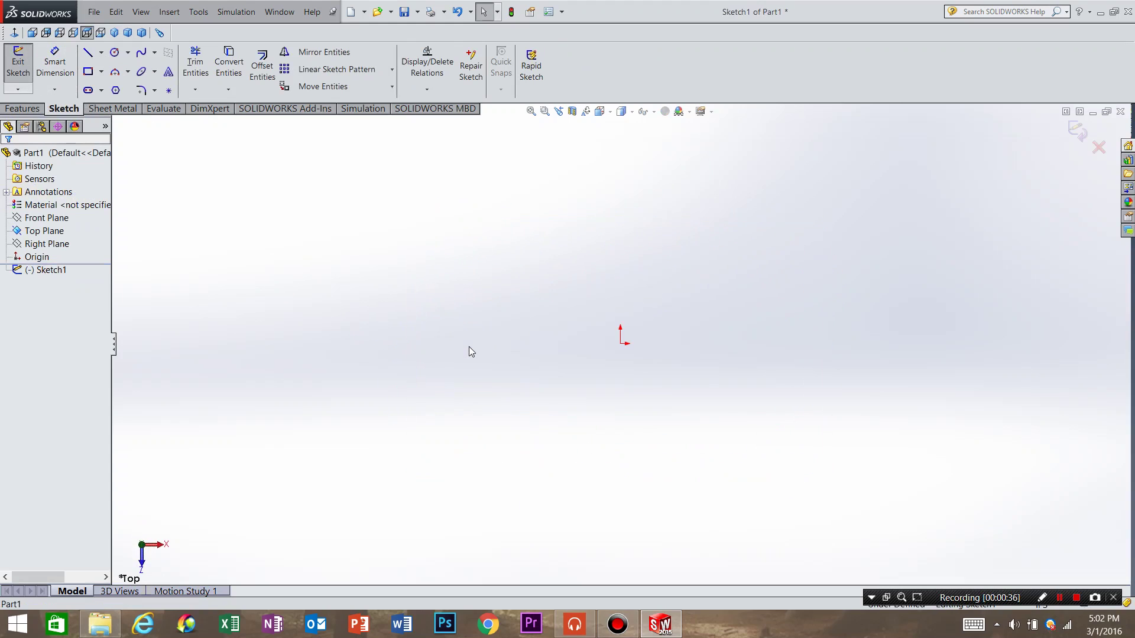
left_click(87, 72)
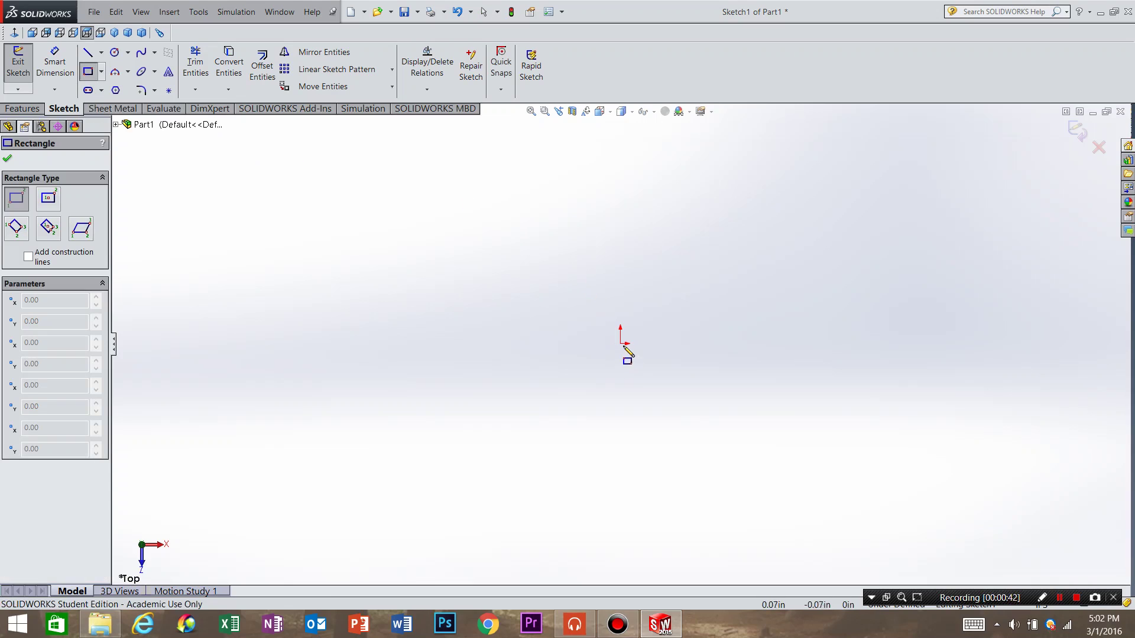
left_click_drag(620, 344, 868, 258)
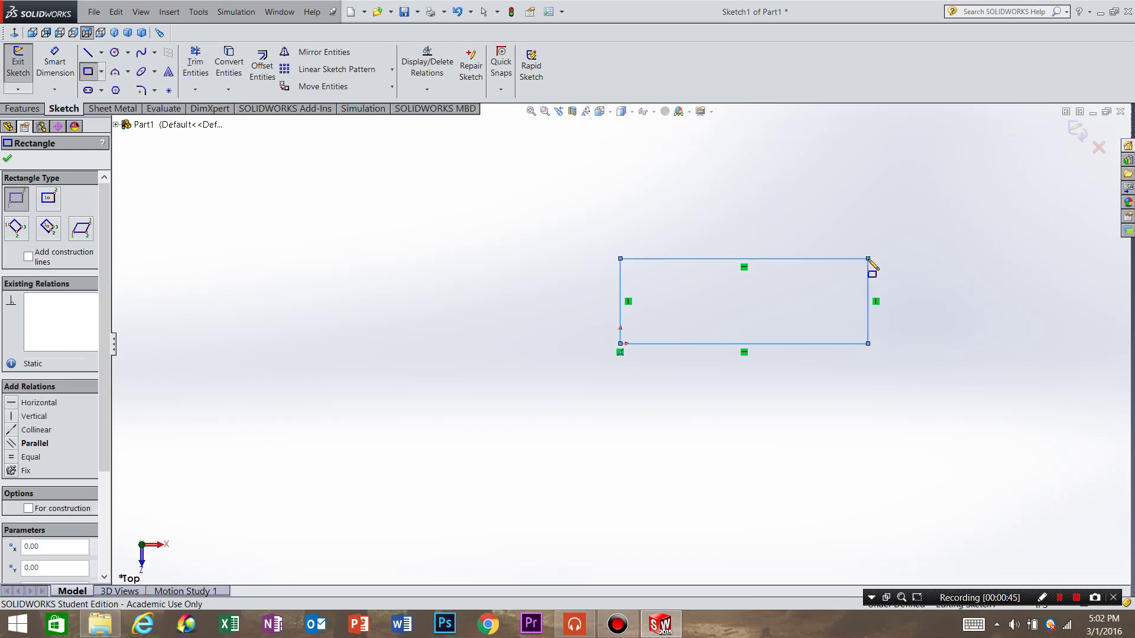
left_click(8, 161)
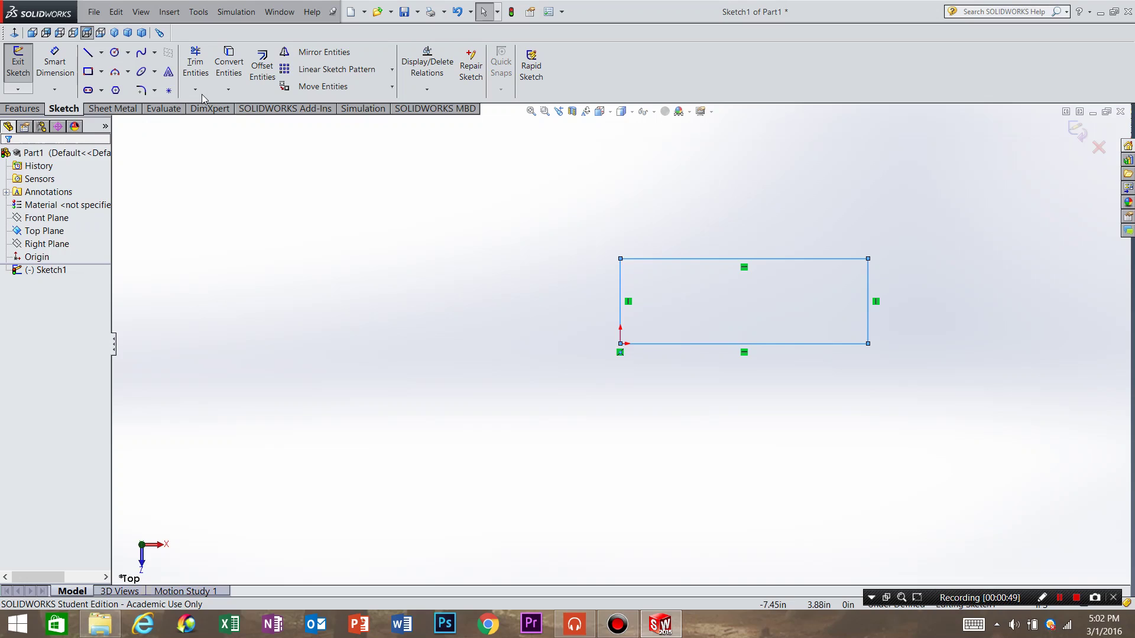
key("Escape")
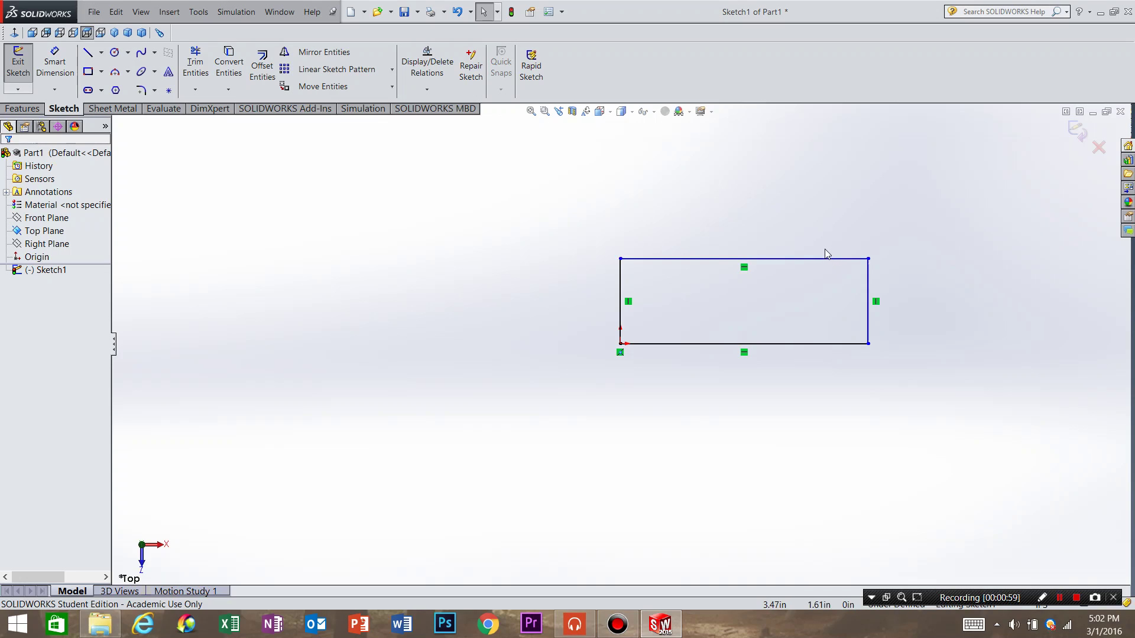
Dimension the rectangle's left side to 5 in and top side to 3 in
left_click(66, 73)
left_click(619, 285)
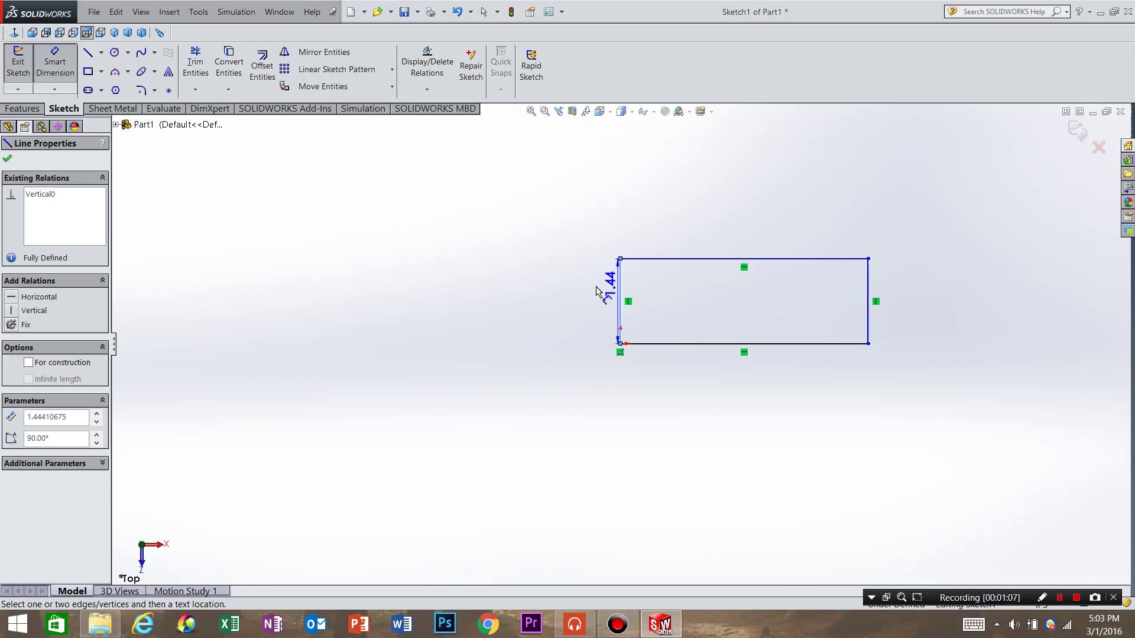
left_click(491, 302)
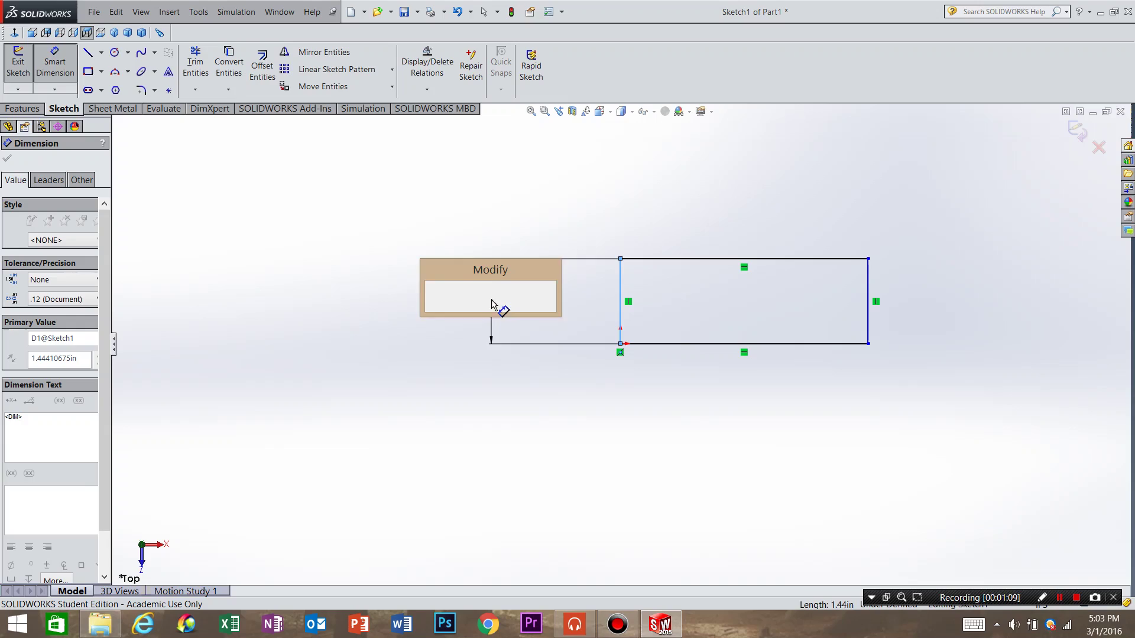
type("5")
key("Return")
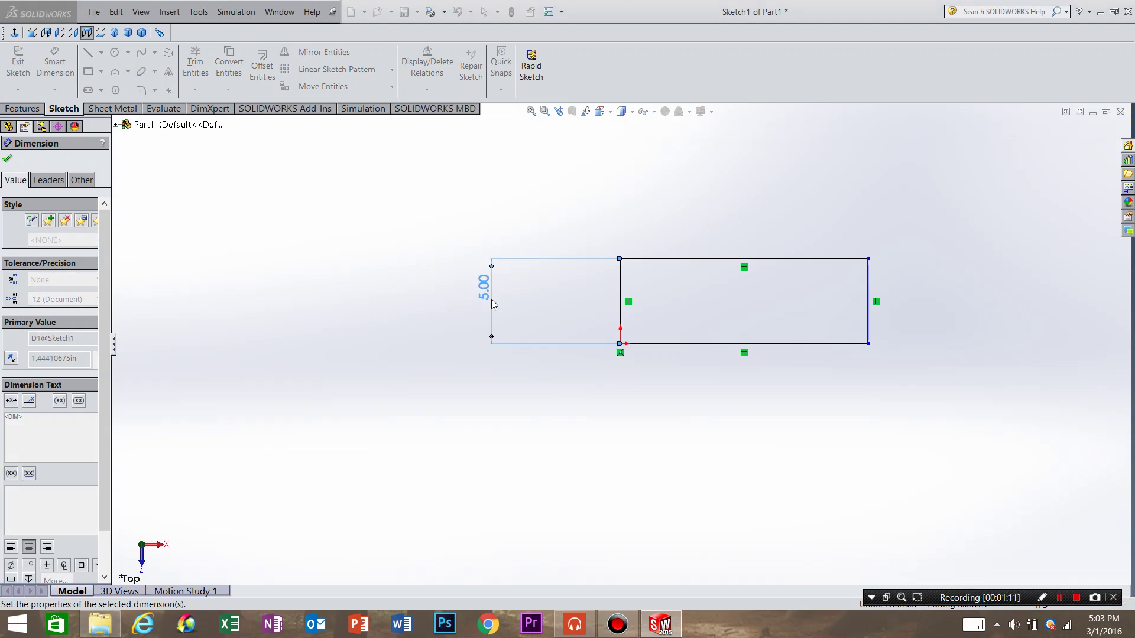
left_click(779, 258)
left_click(739, 220)
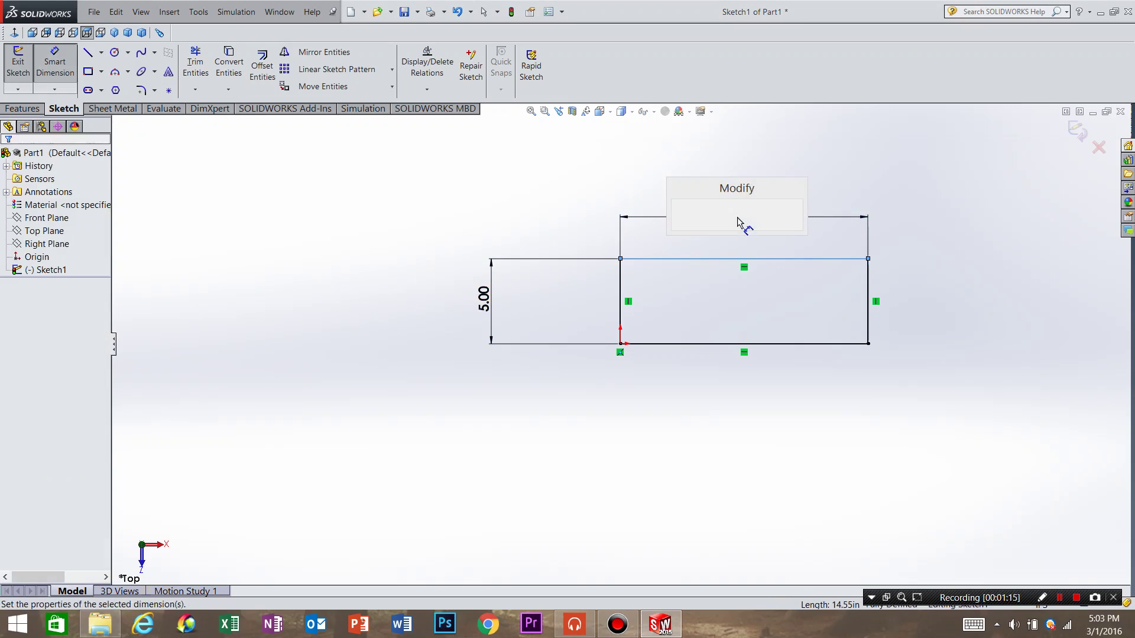
type("3")
key("Return")
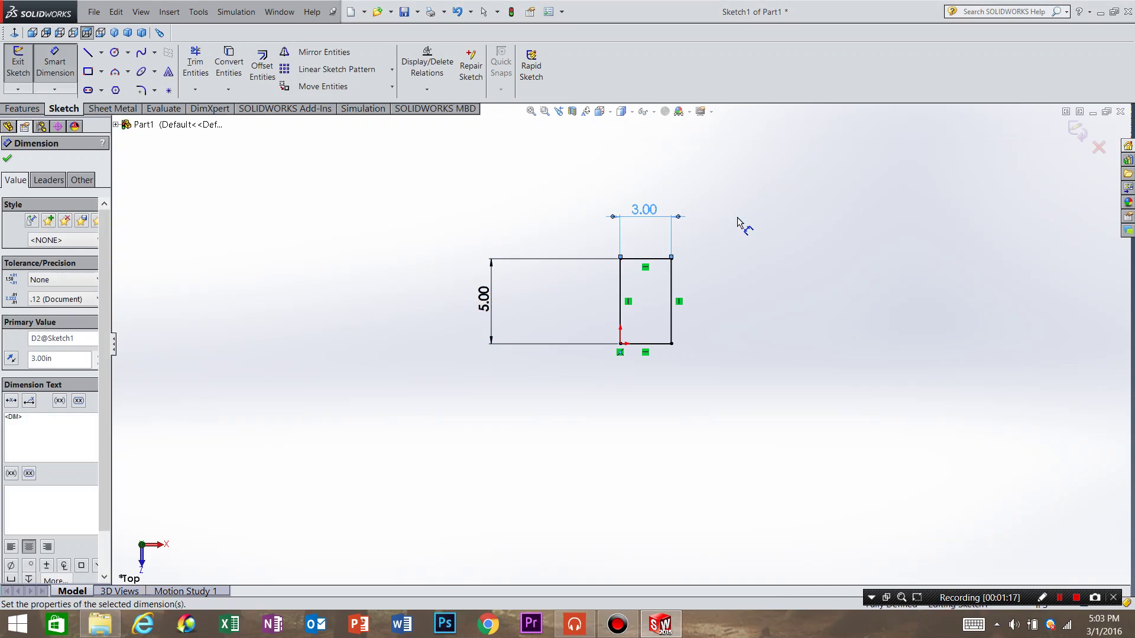
left_click(10, 158)
Extrude the 3 x 5 rectangle 1.00 in deep as Boss-Extrude1
left_click(22, 109)
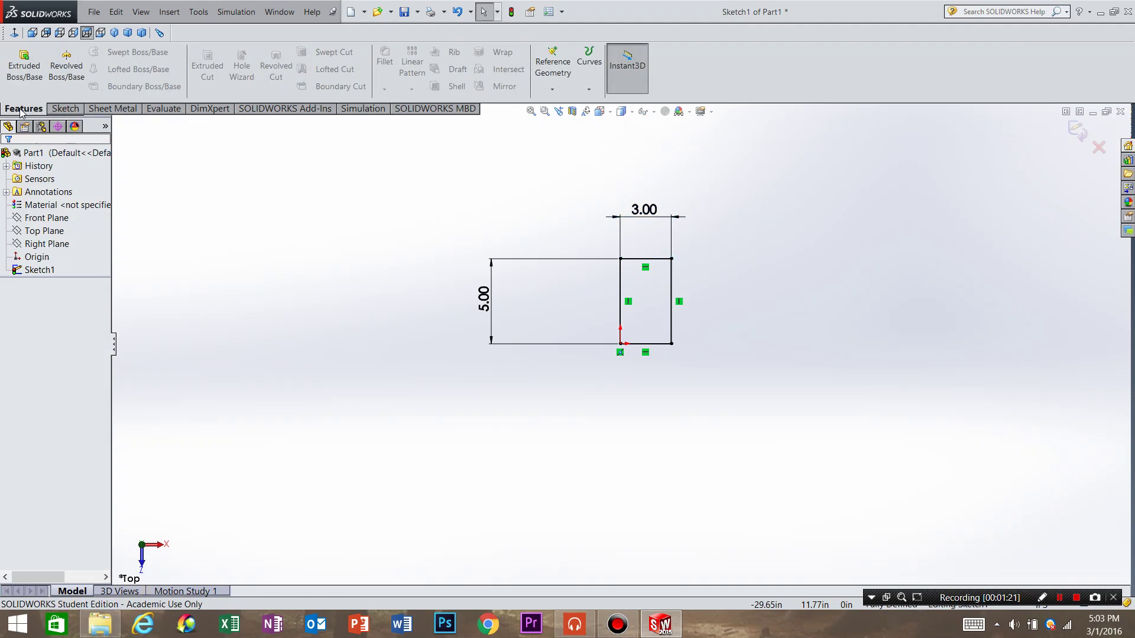
left_click(24, 64)
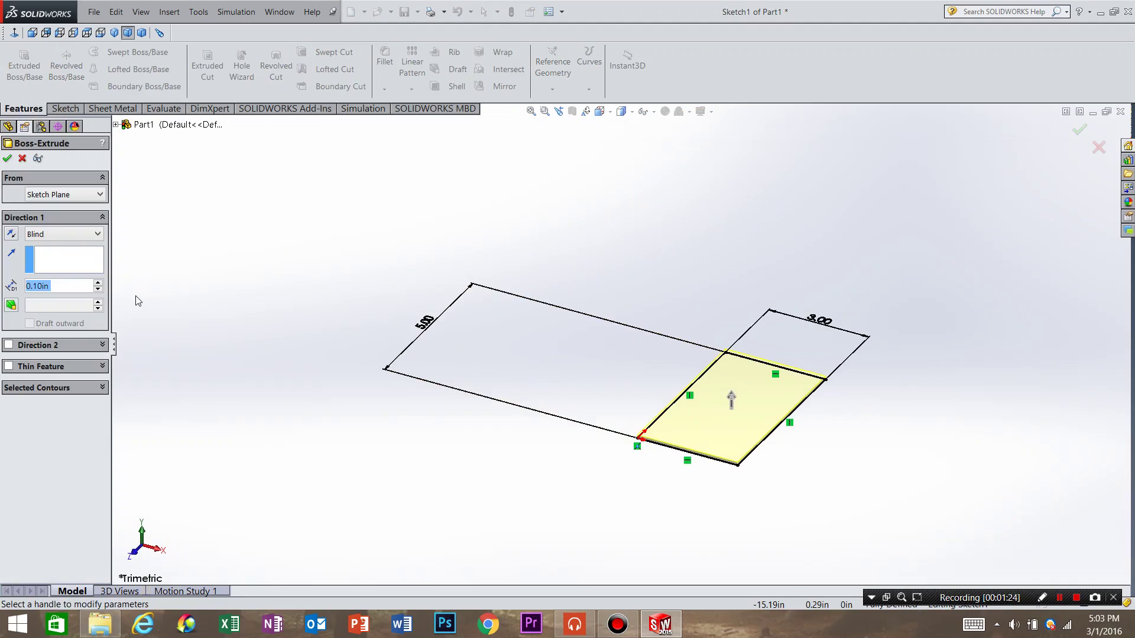
type("1")
key("Return")
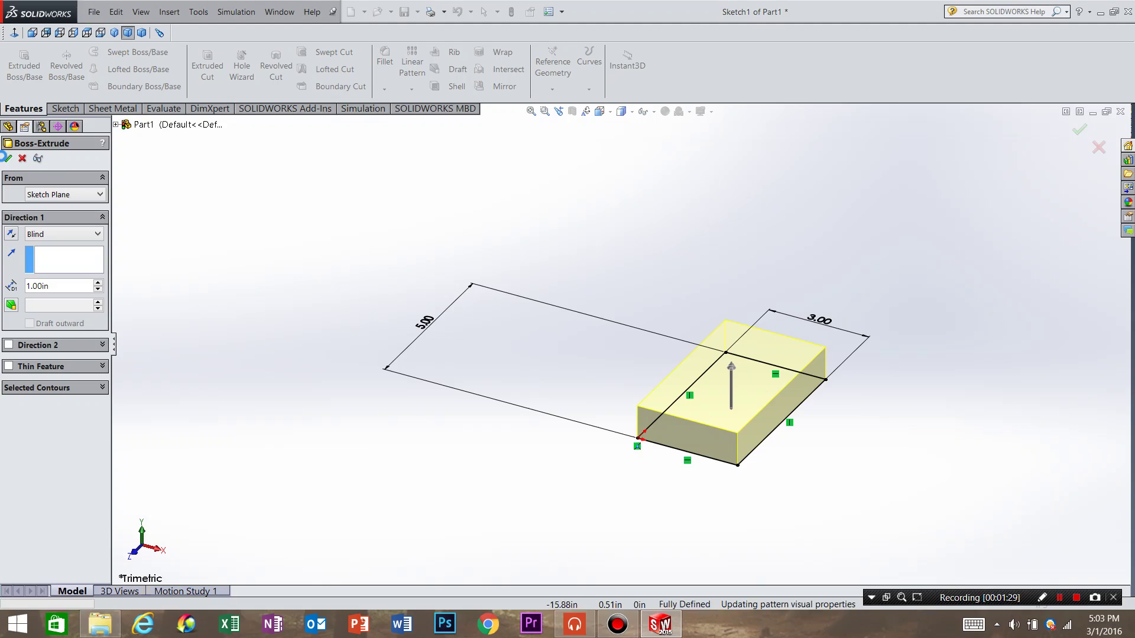
key("Return")
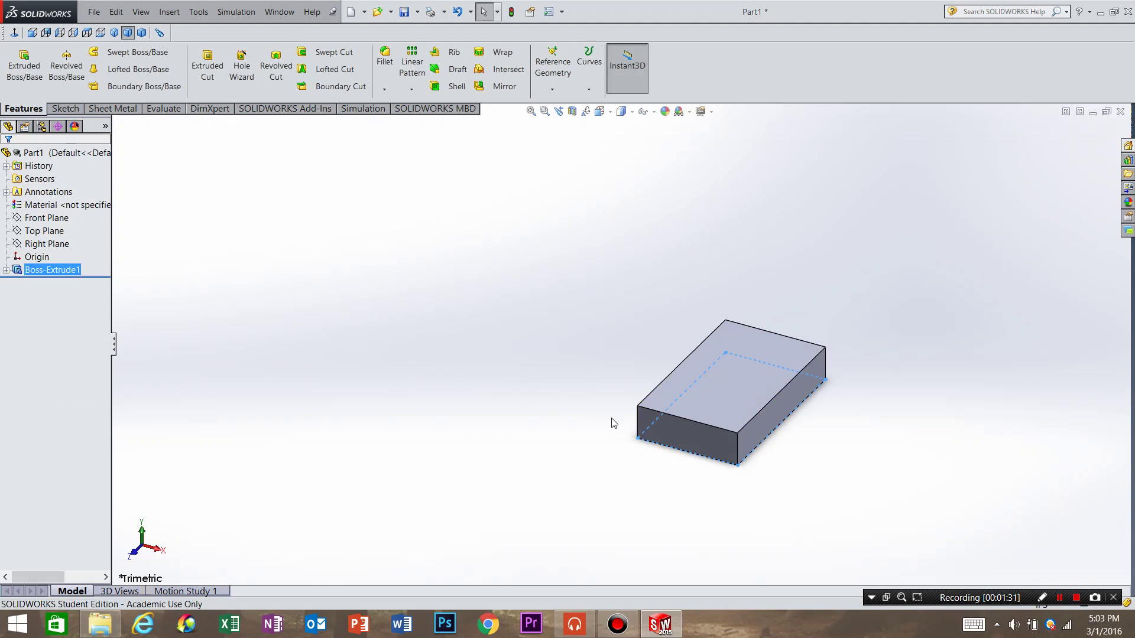
Start Sketch2 on the block's top face
left_click(70, 110)
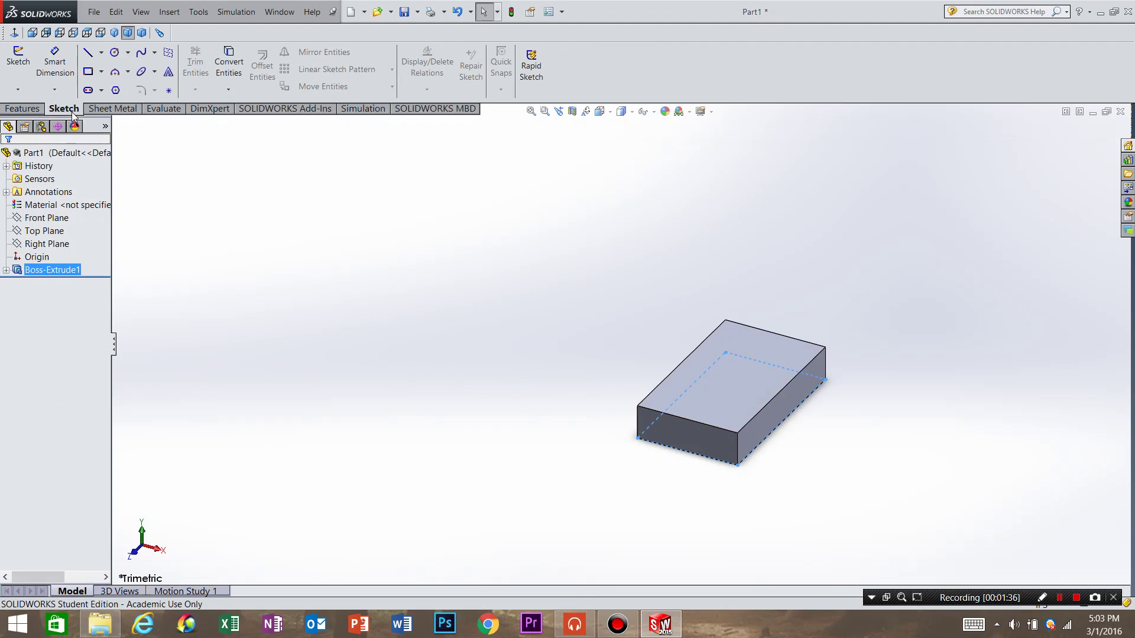
left_click(18, 60)
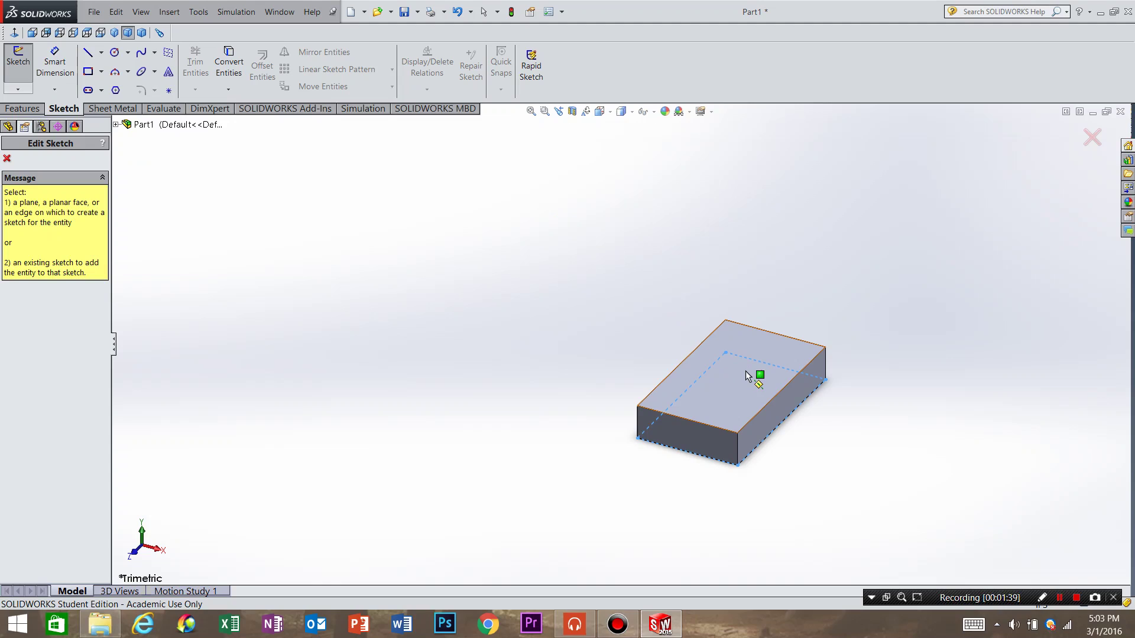
middle_click_drag(753, 376, 725, 351)
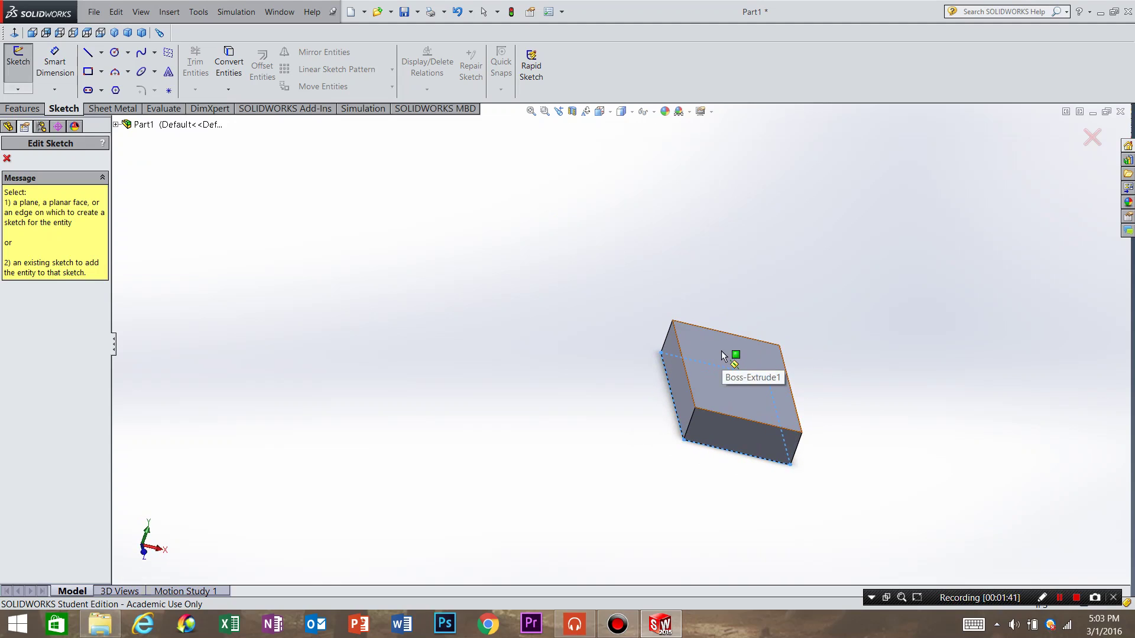
left_click(721, 350)
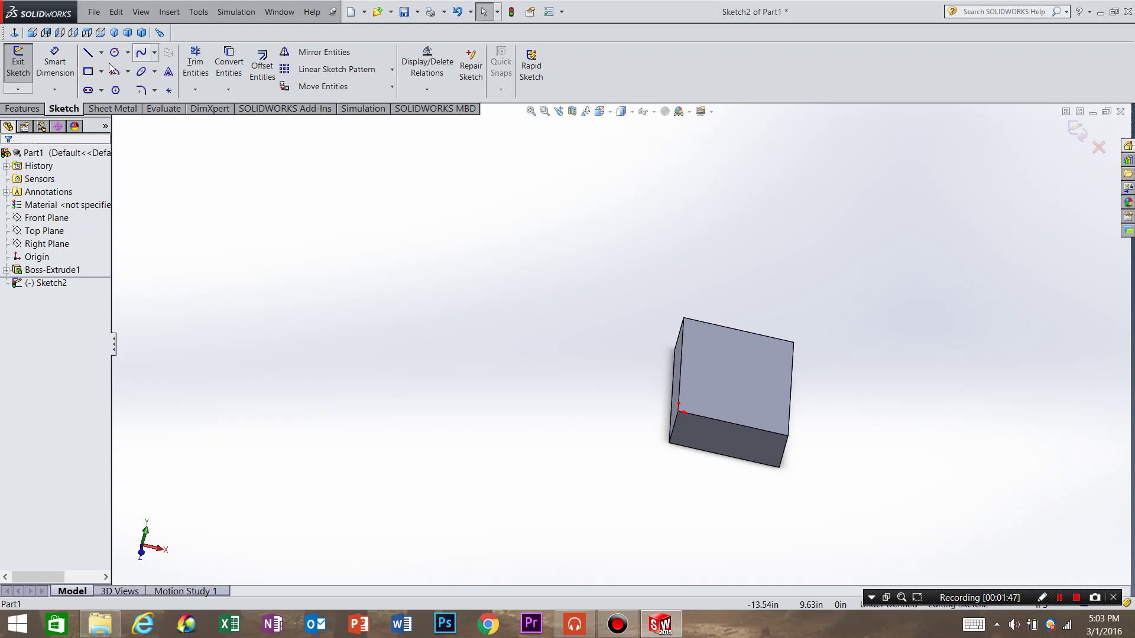
Draw a small corner rectangle near the upper end, viewed Normal To the face
left_click(88, 73)
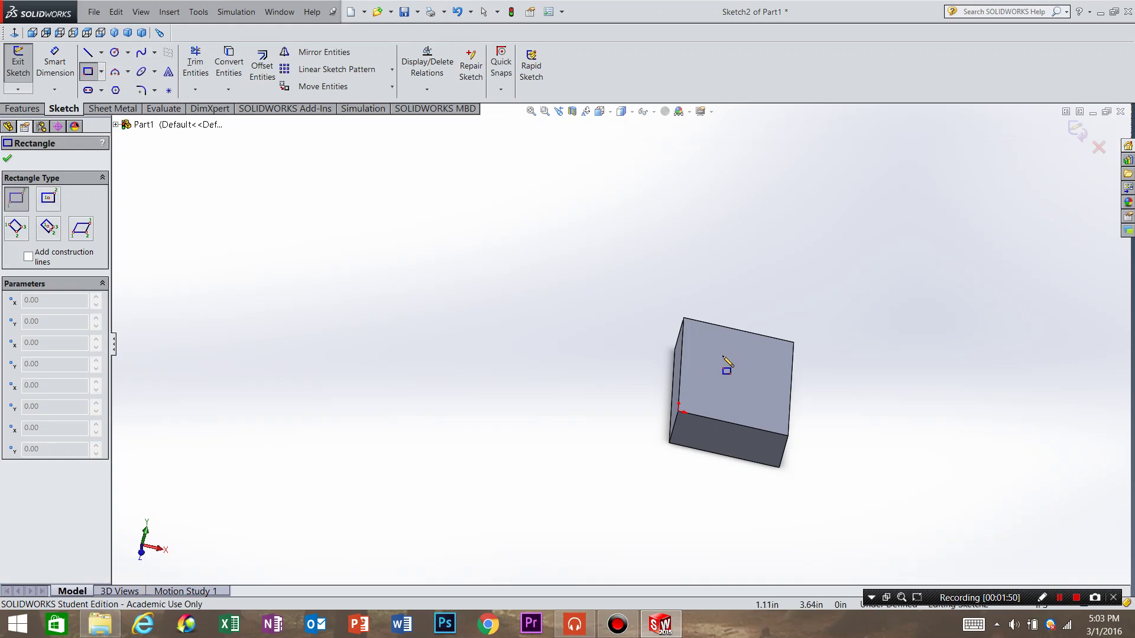
left_click_drag(723, 359, 769, 353)
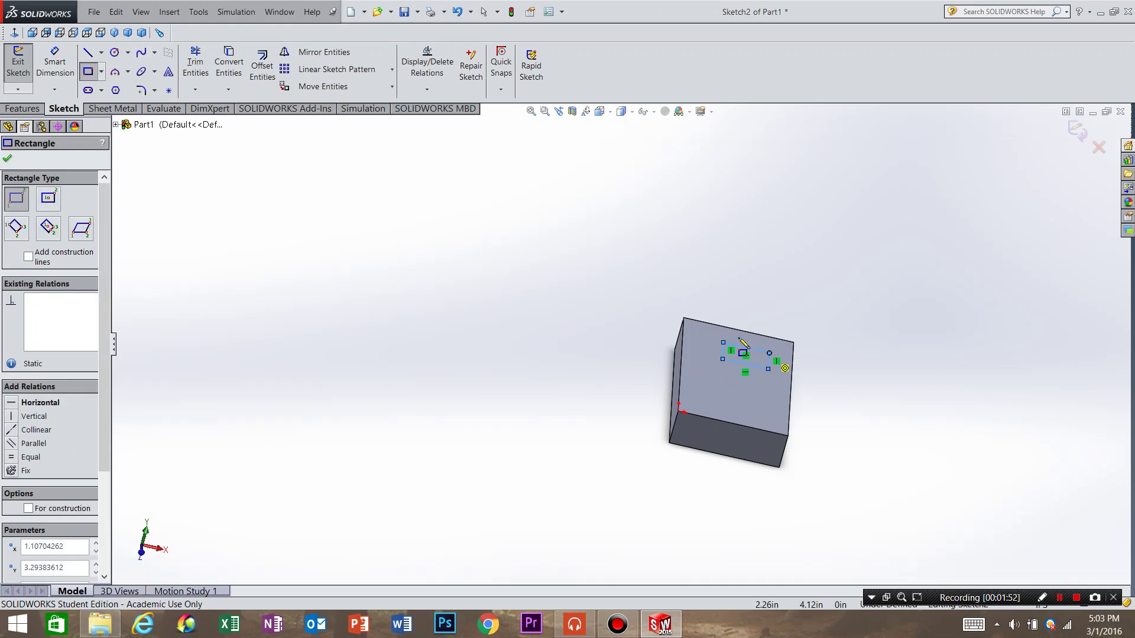
left_click(8, 158)
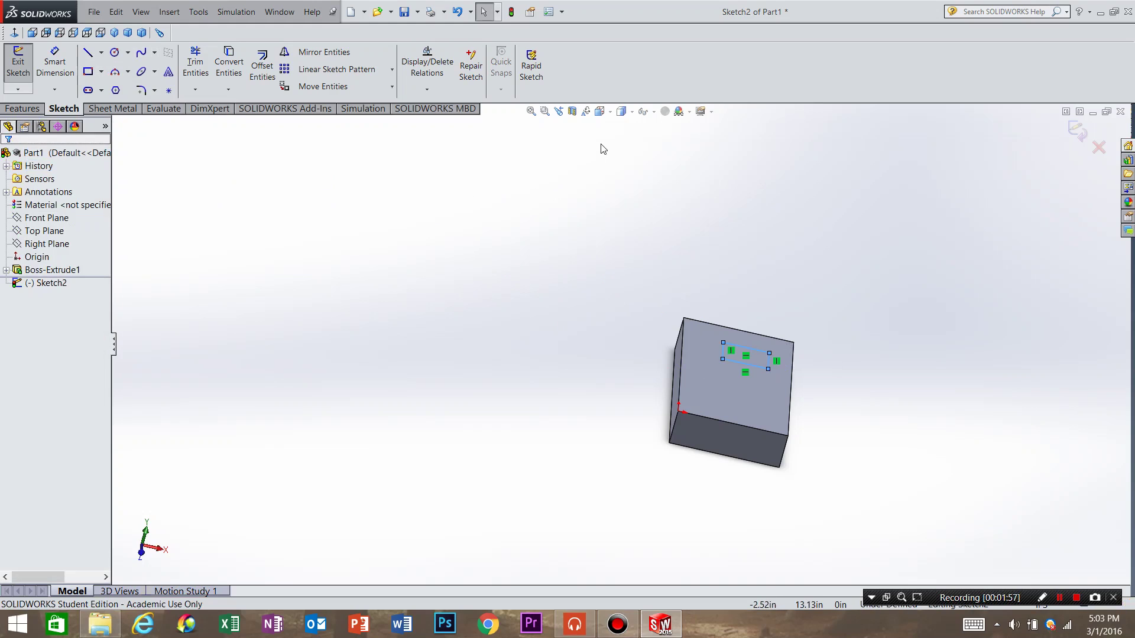
left_click(599, 111)
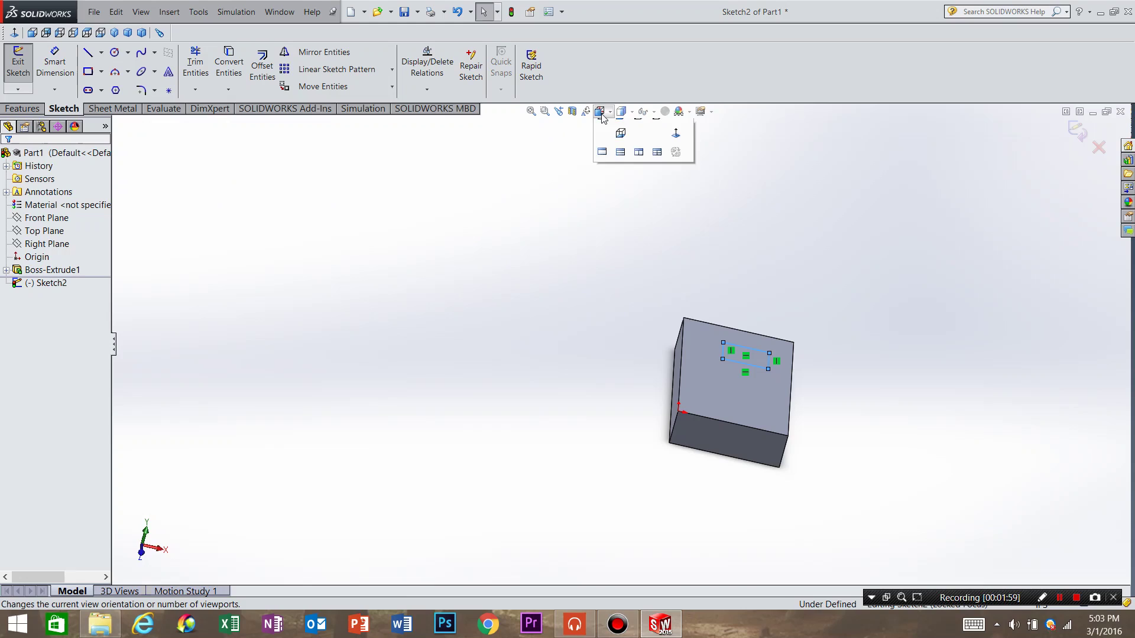
left_click(621, 157)
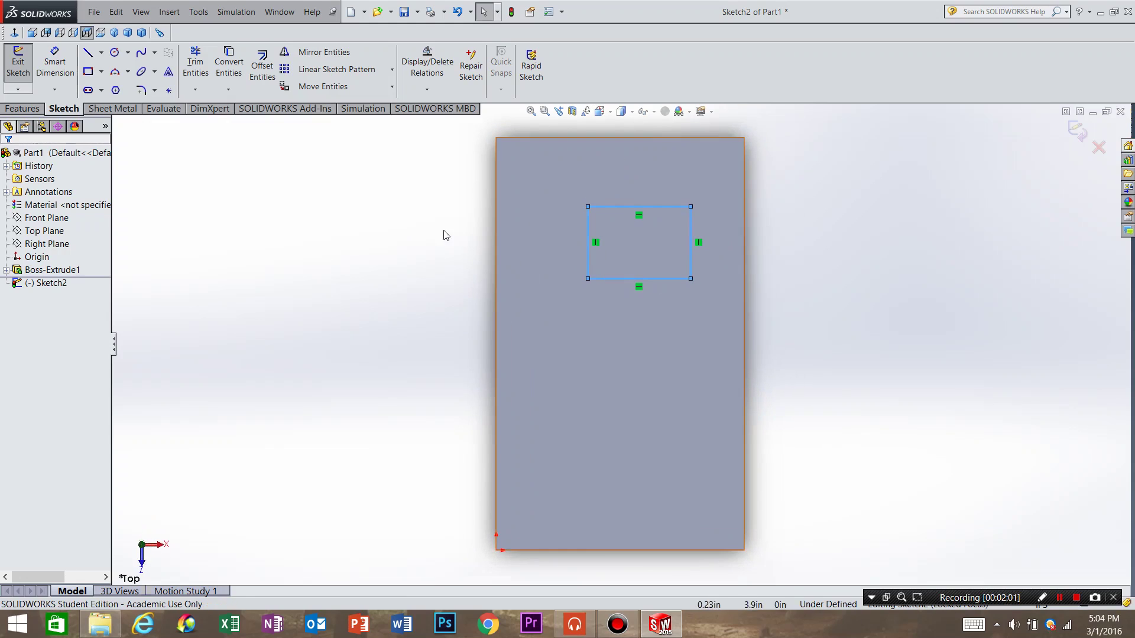
key("Escape")
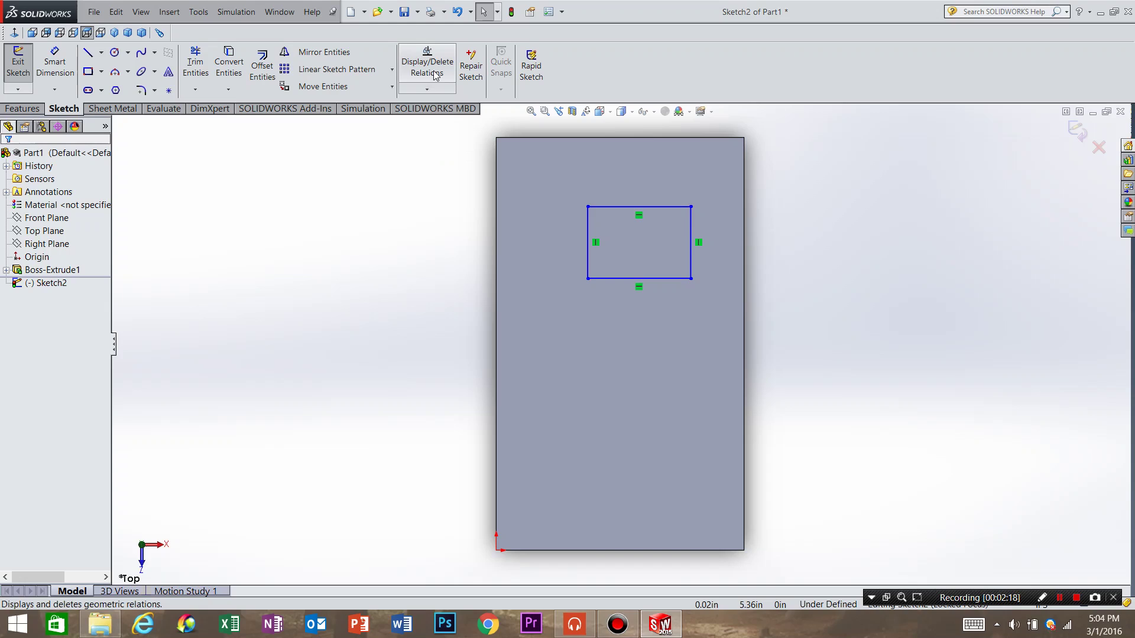
Make the rectangle's left side collinear with the block's left edge
left_click(427, 89)
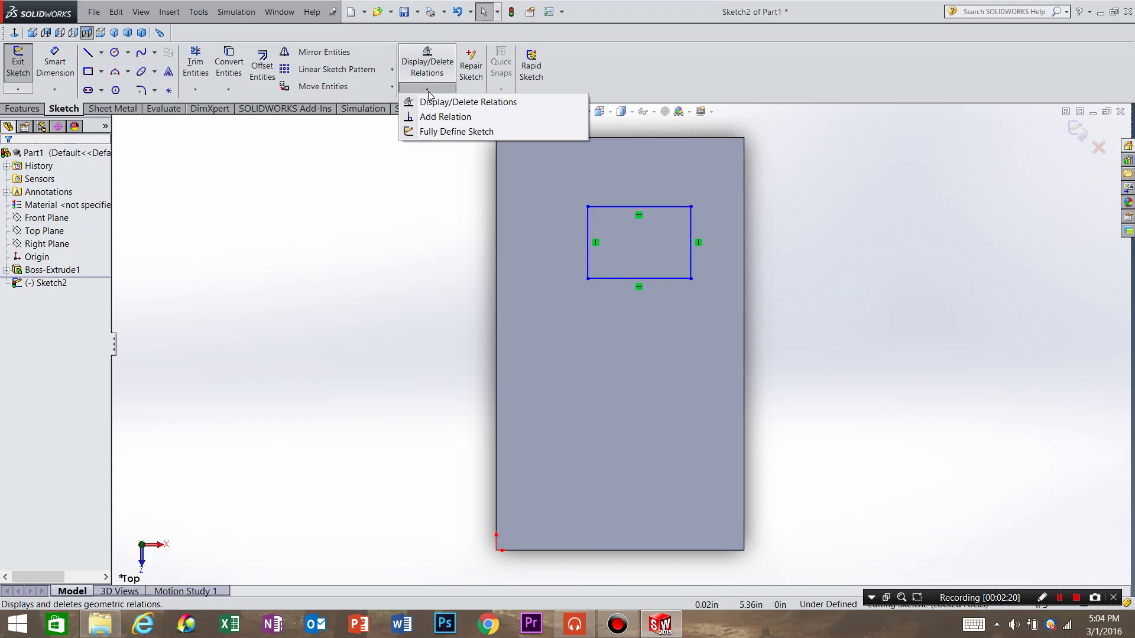
left_click(445, 116)
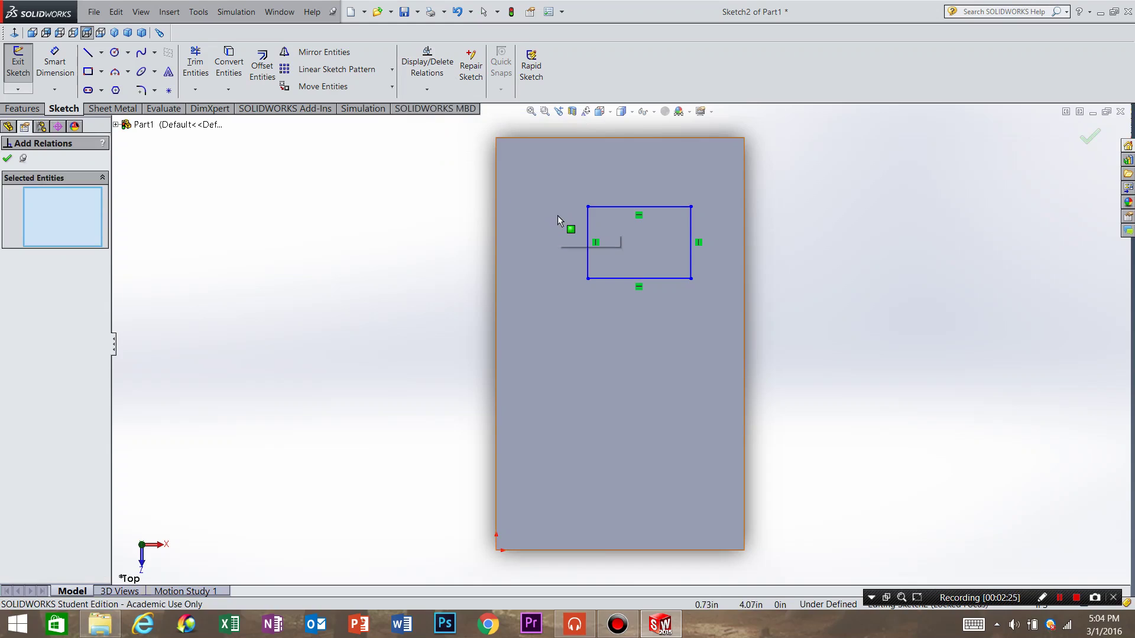
left_click(589, 230)
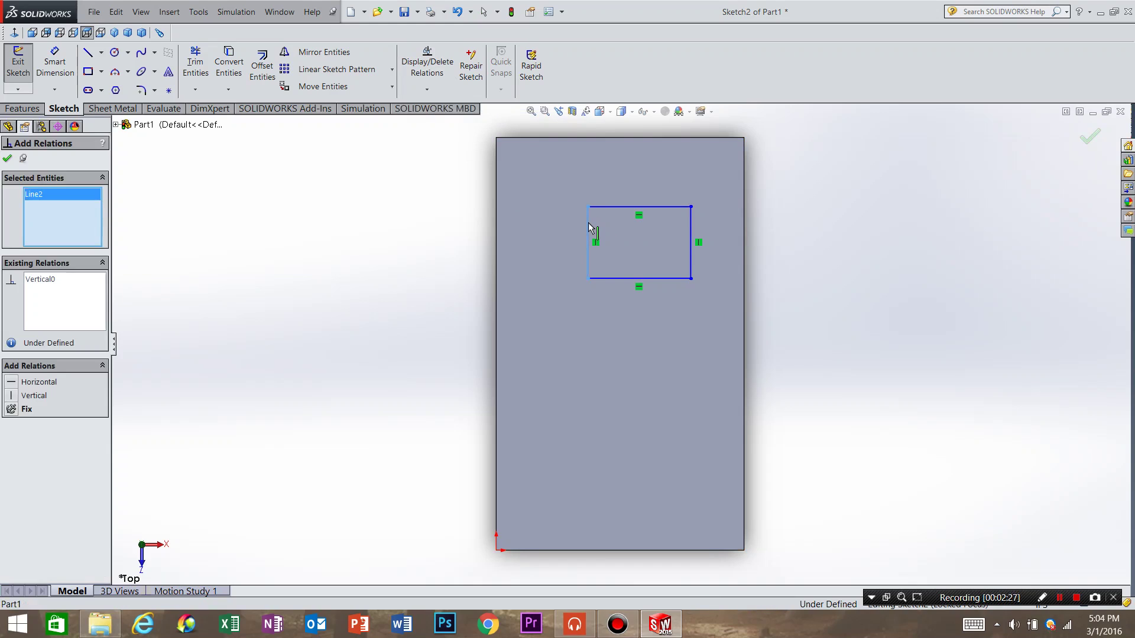
left_click(496, 232)
left_click(10, 383)
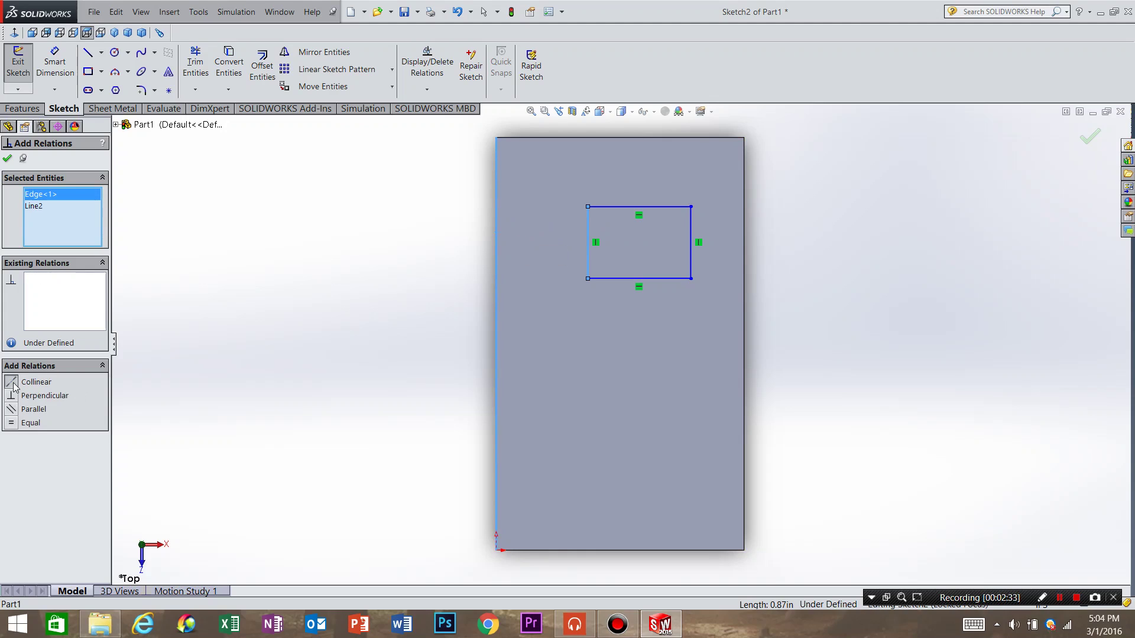
left_click(7, 159)
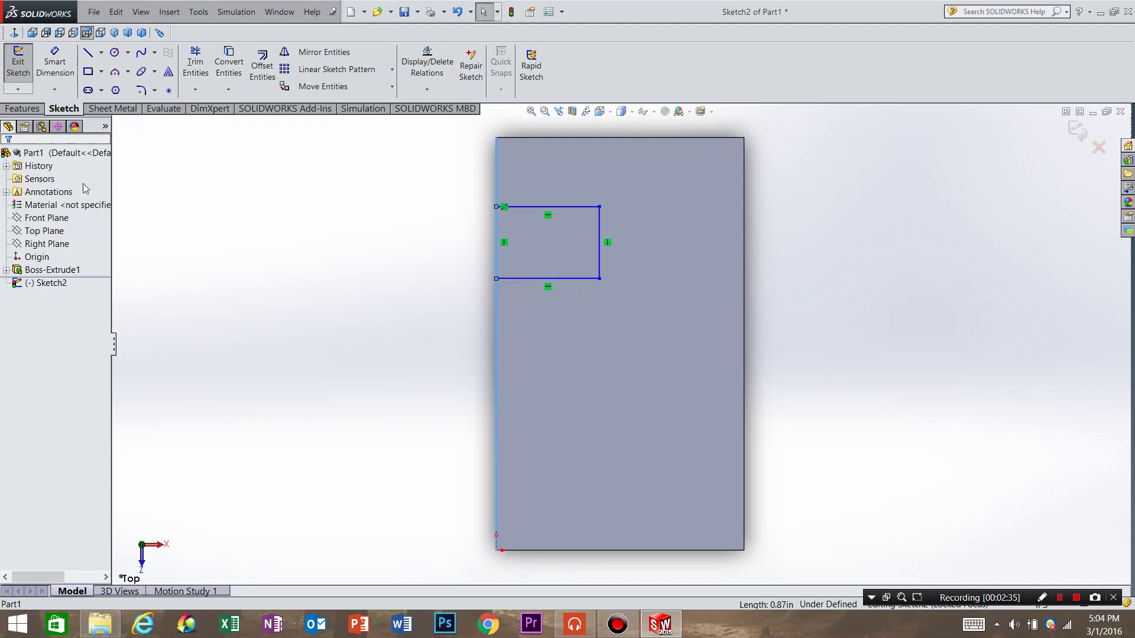
Make the rectangle's right side collinear with the block's right edge
left_click(427, 89)
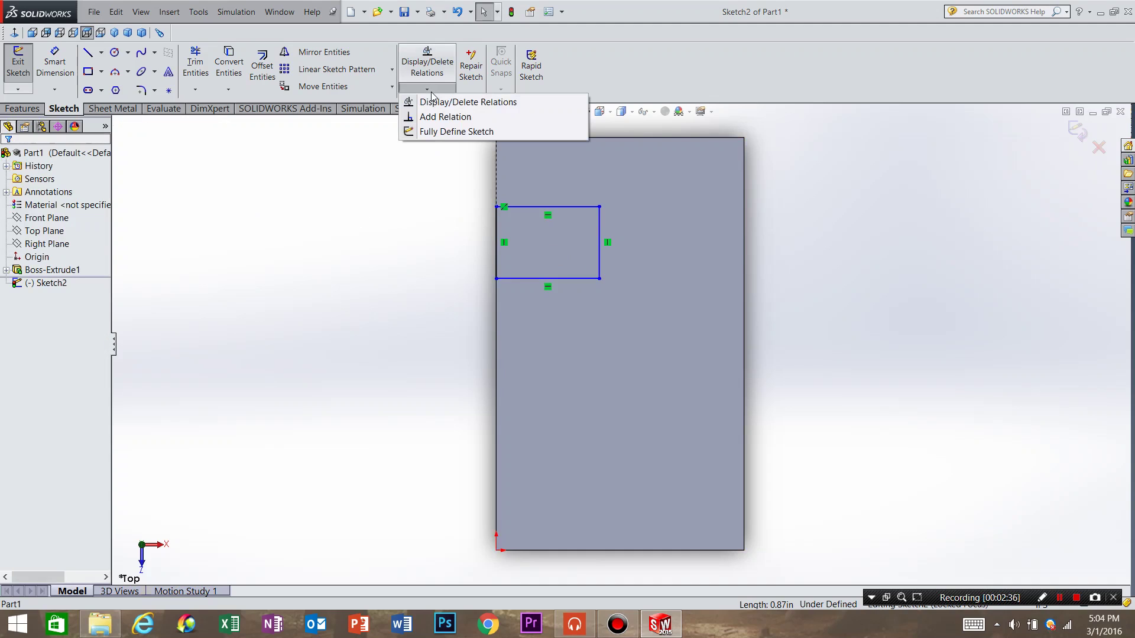
left_click(448, 117)
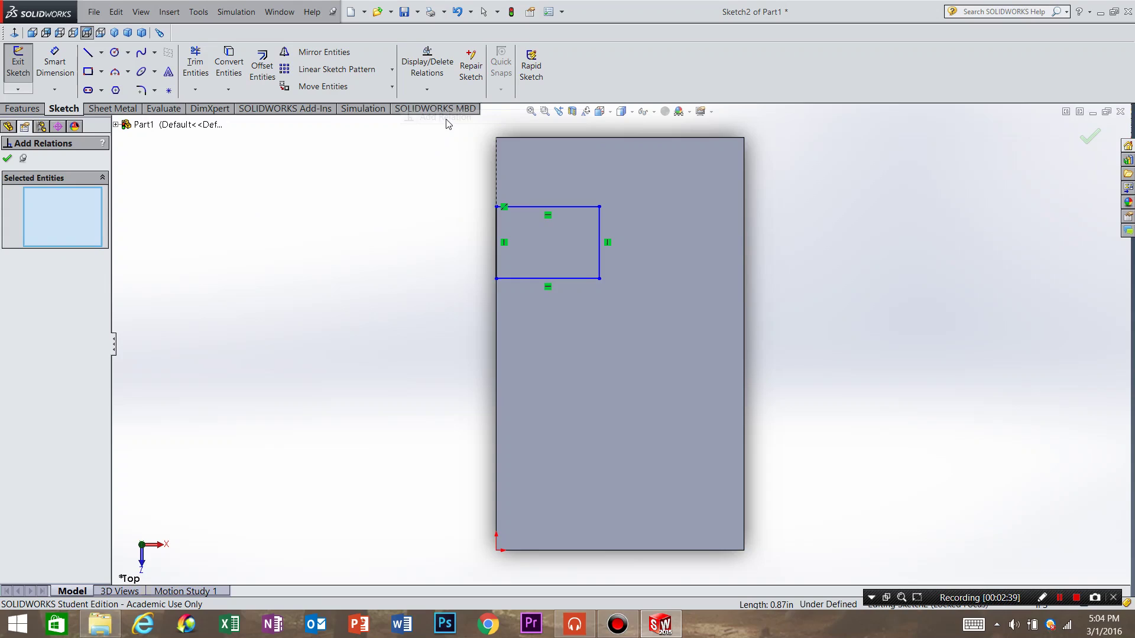
left_click(601, 225)
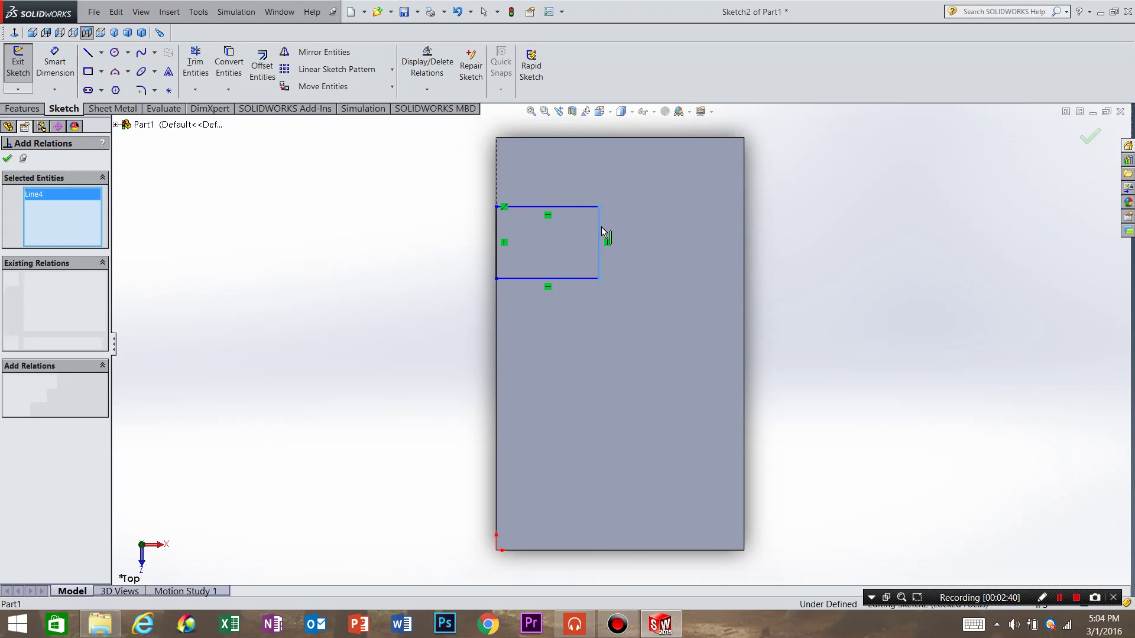
left_click(746, 234)
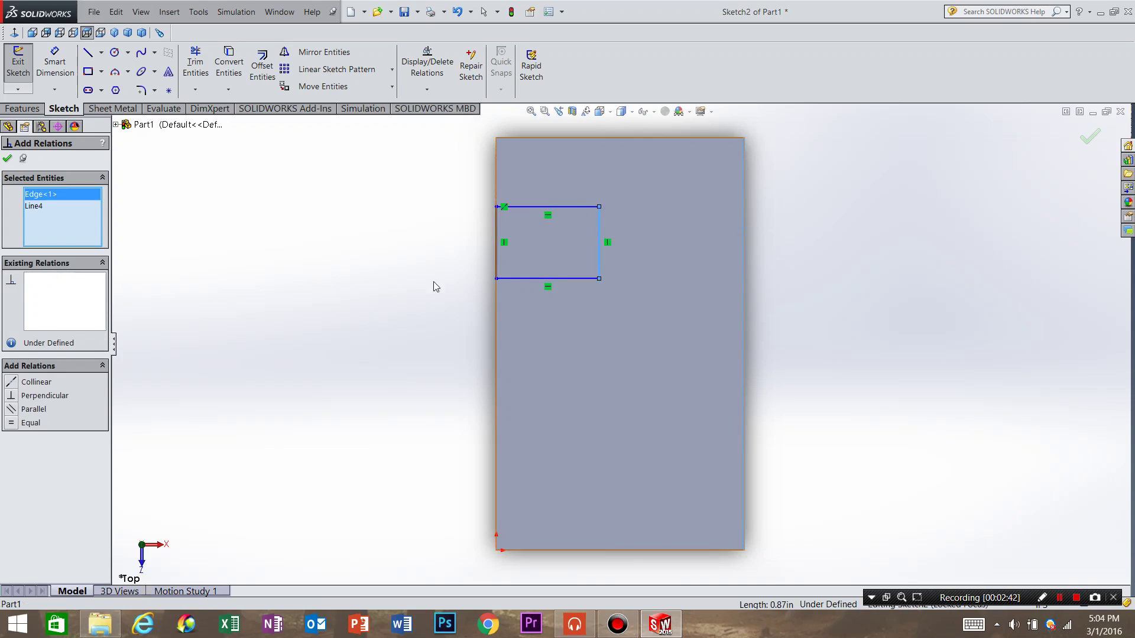
left_click(13, 382)
left_click(7, 158)
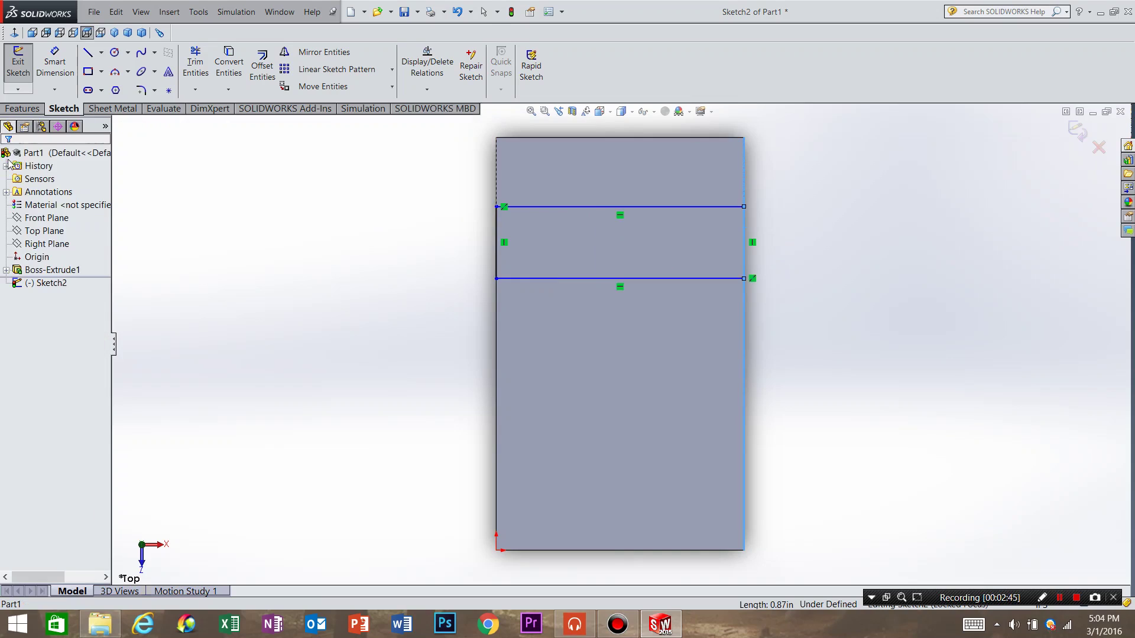
Make the rectangle's top line collinear with the block's top edge
left_click(427, 88)
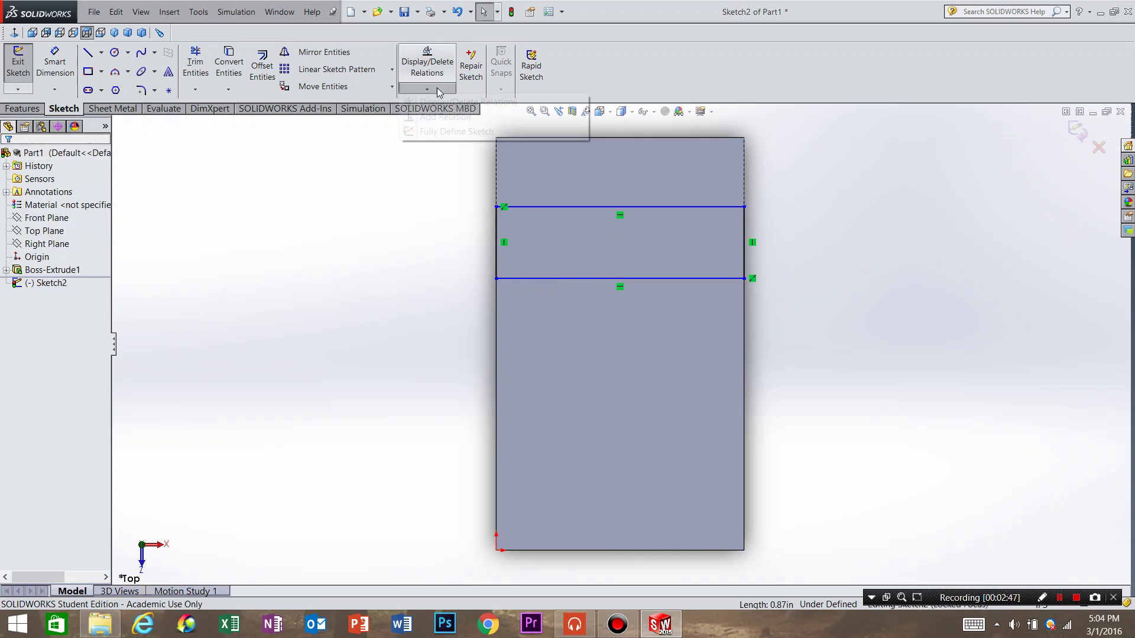
left_click(457, 116)
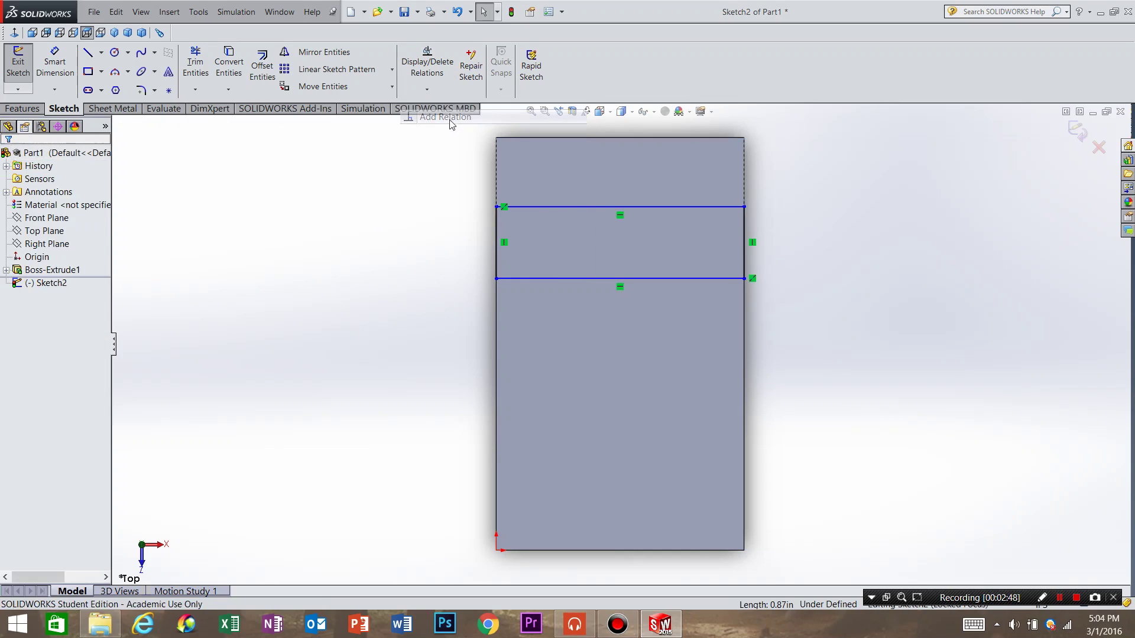
left_click(591, 209)
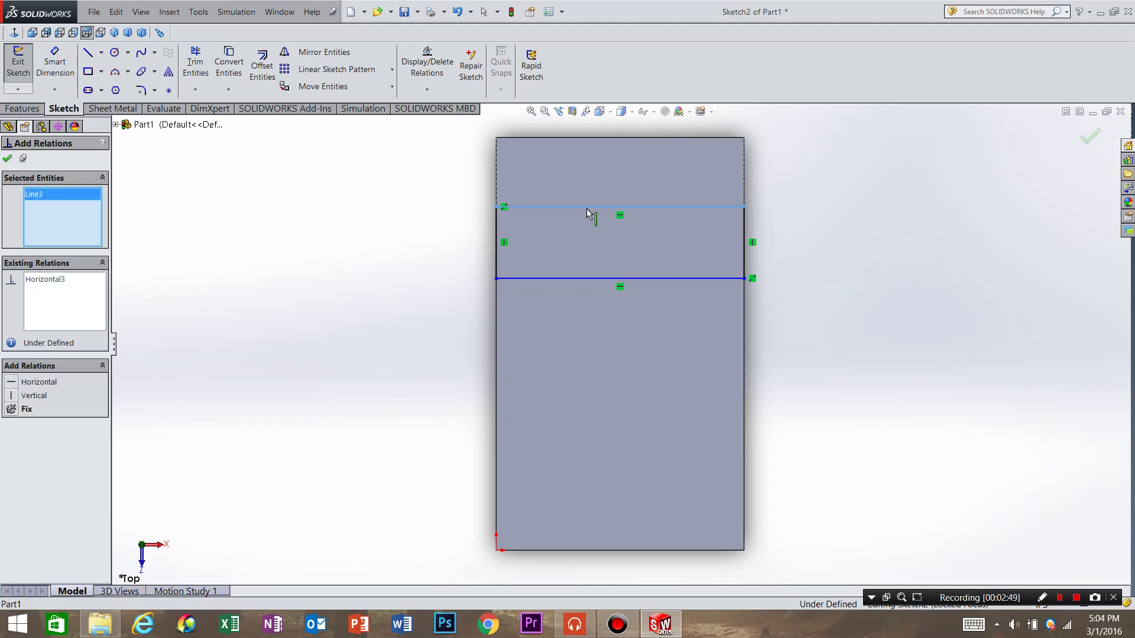
left_click(580, 140)
key("Escape")
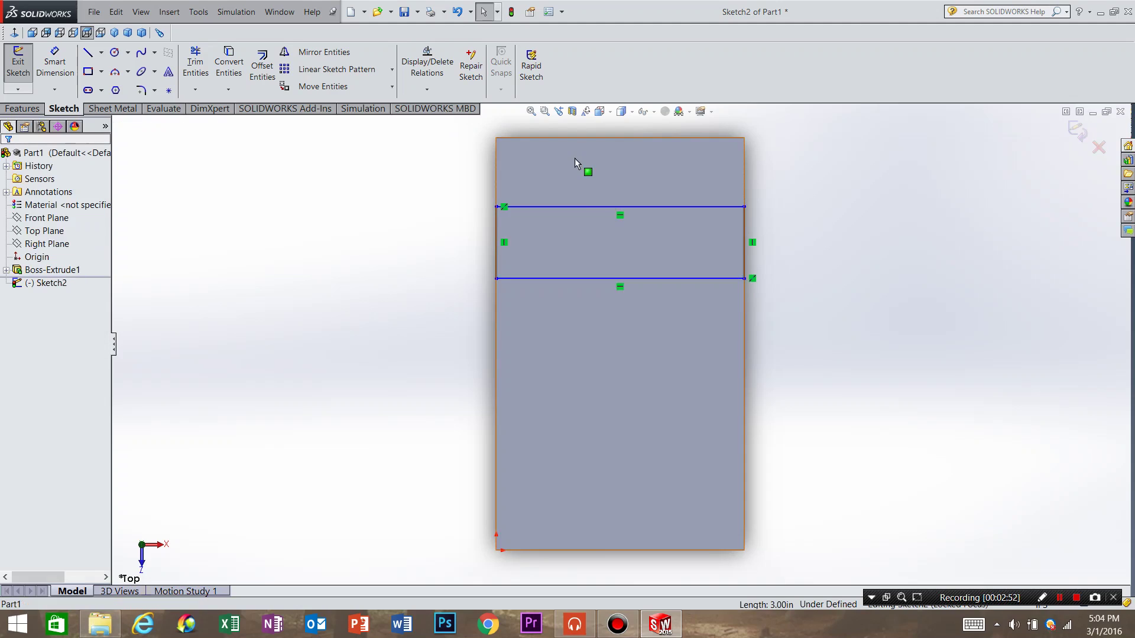
left_click(427, 88)
left_click(455, 118)
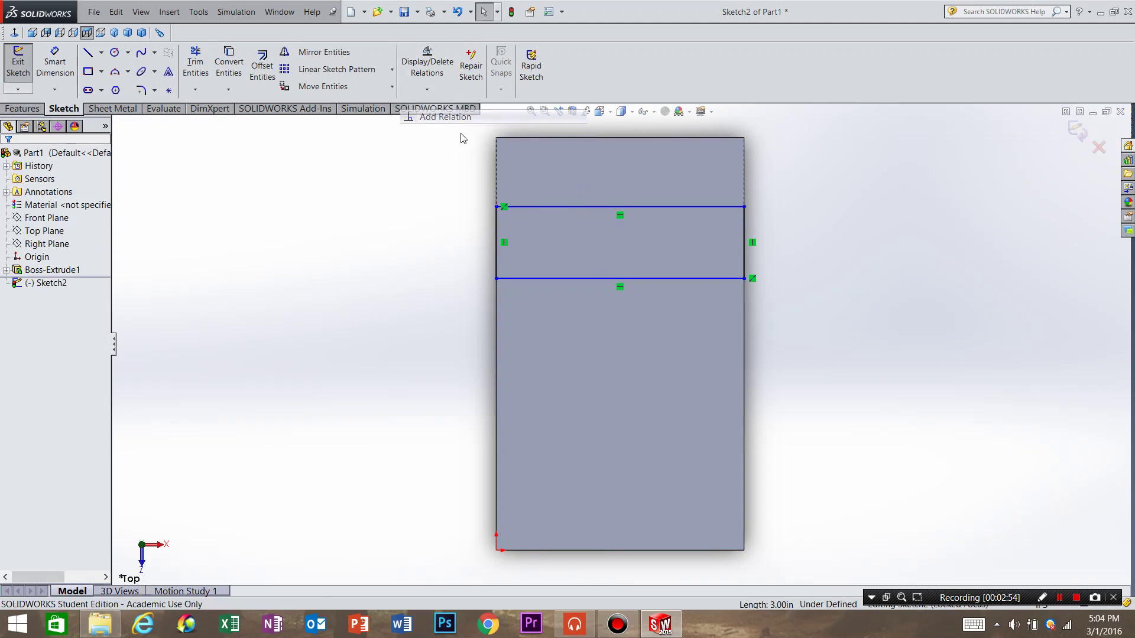
left_click(554, 207)
left_click(545, 139)
key("f")
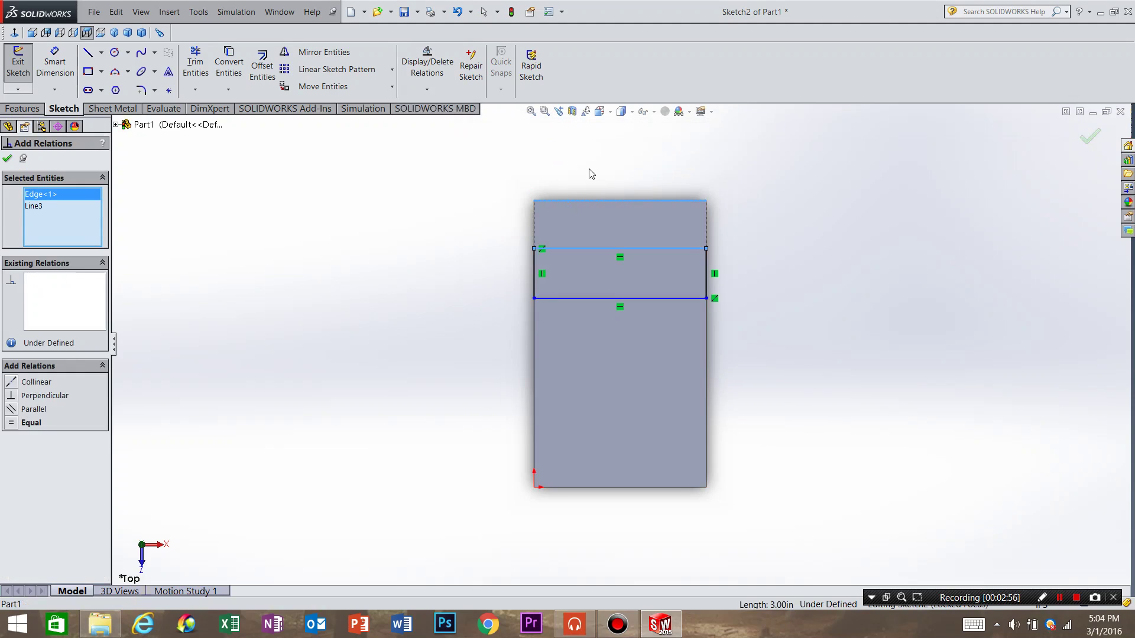
left_click(20, 381)
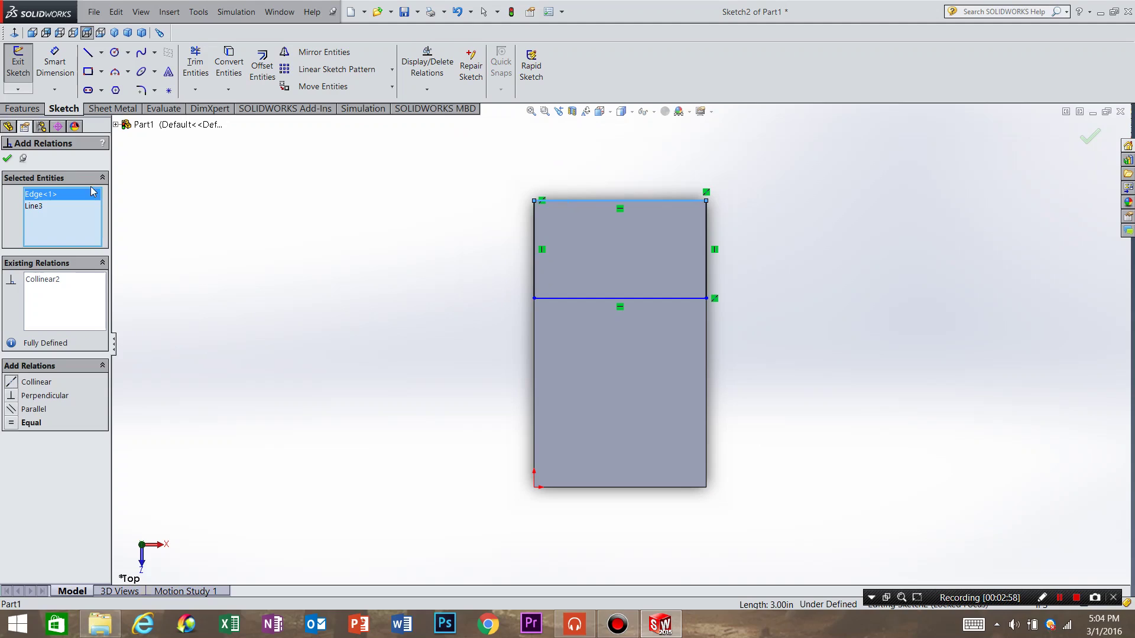
left_click(8, 158)
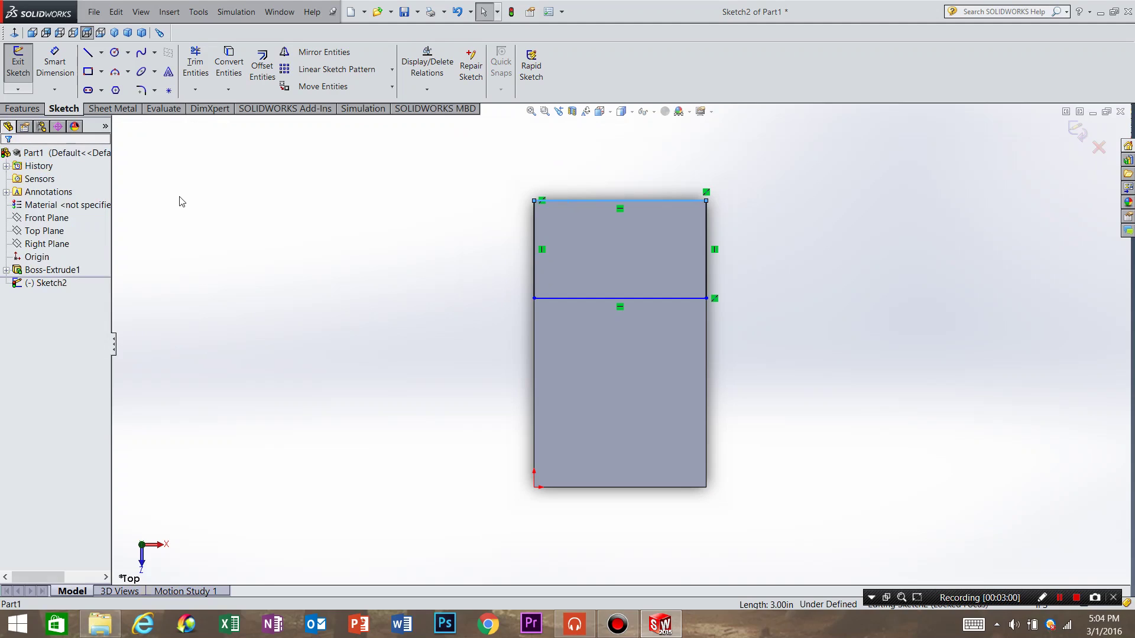
Dimension the small rectangle's left side to a 3.00 in height
left_click(465, 279)
left_click(54, 58)
left_click(539, 238)
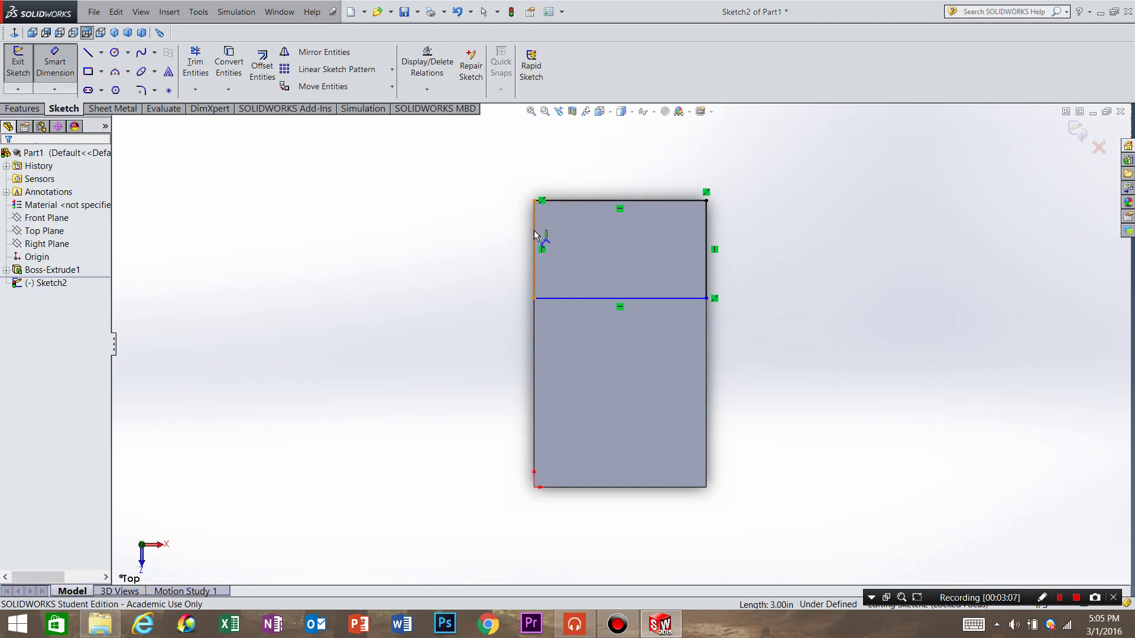
left_click(449, 248)
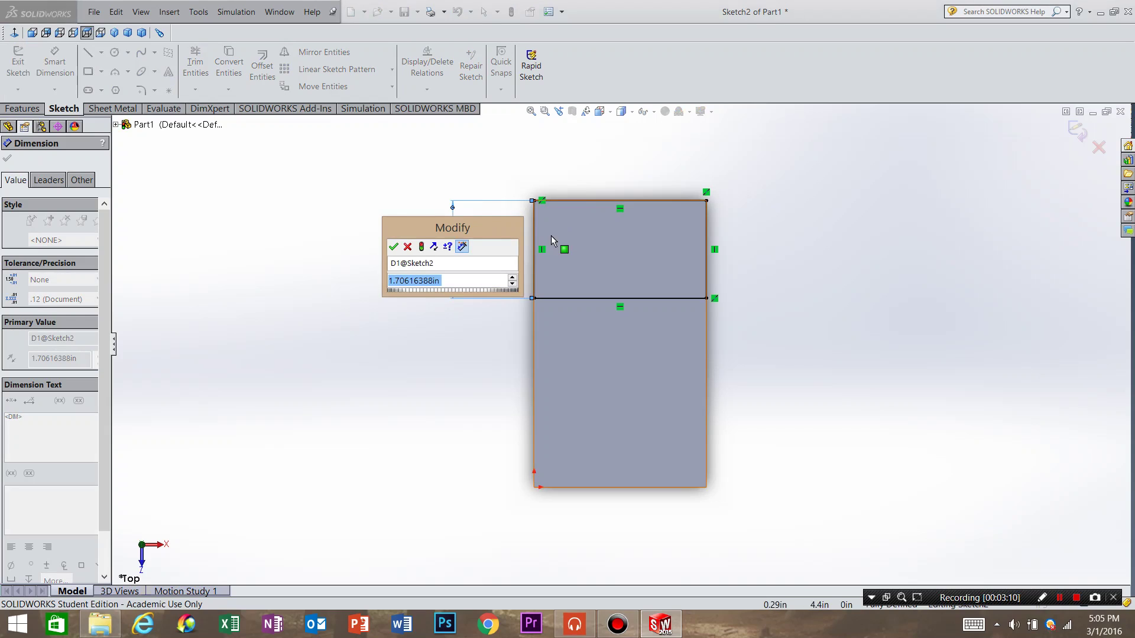
type("3")
key("Return")
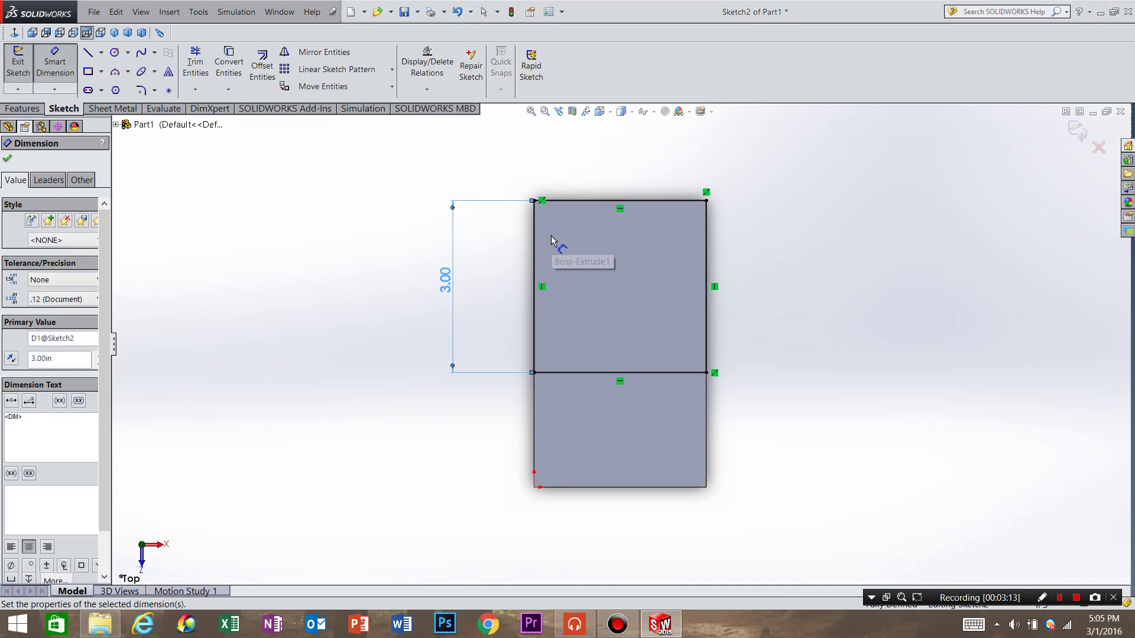
left_click(8, 159)
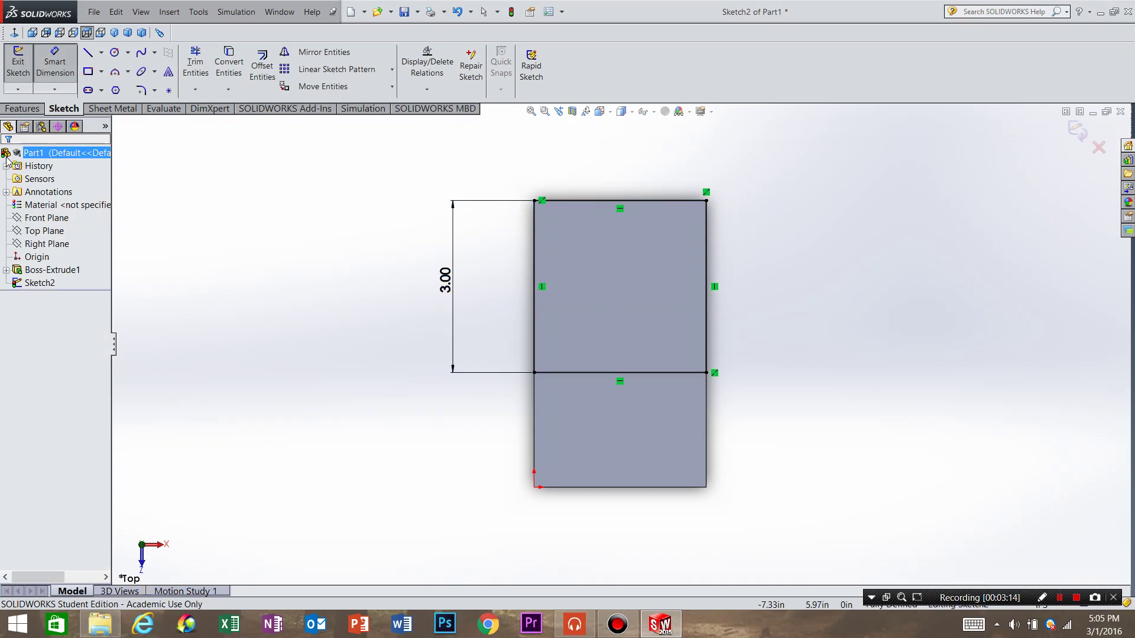
Extrude the upper rectangle 3.00 in upward as Boss-Extrude2
left_click(25, 109)
left_click(23, 67)
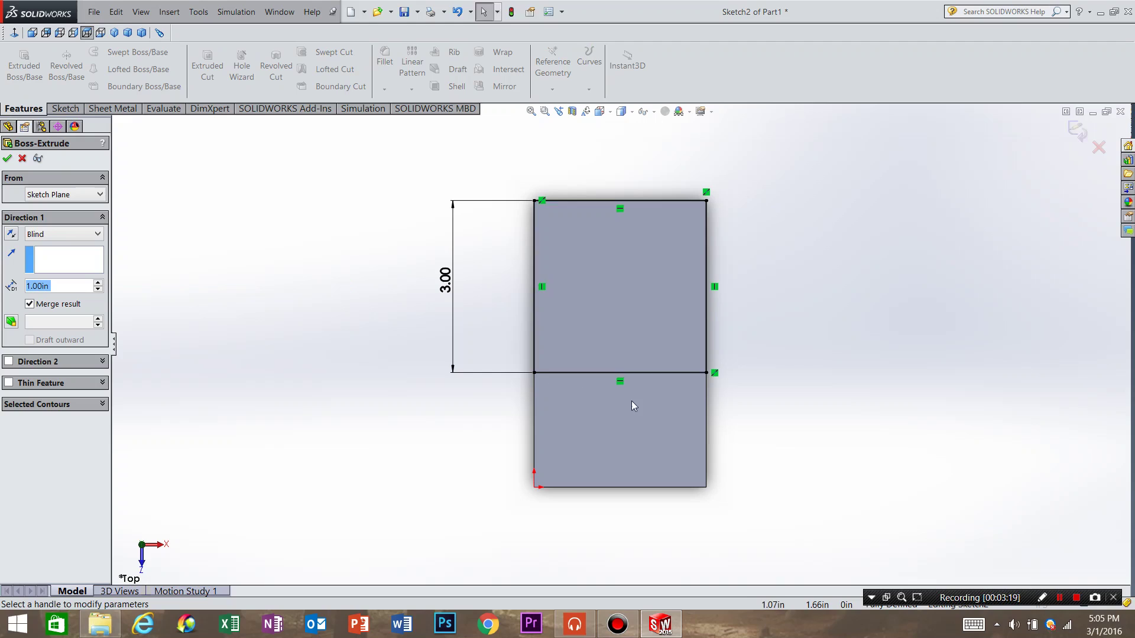
mouse_move(563, 278)
middle_mouse_down()
mouse_move(586, 263)
mouse_move(552, 170)
mouse_move(564, 149)
middle_mouse_up()
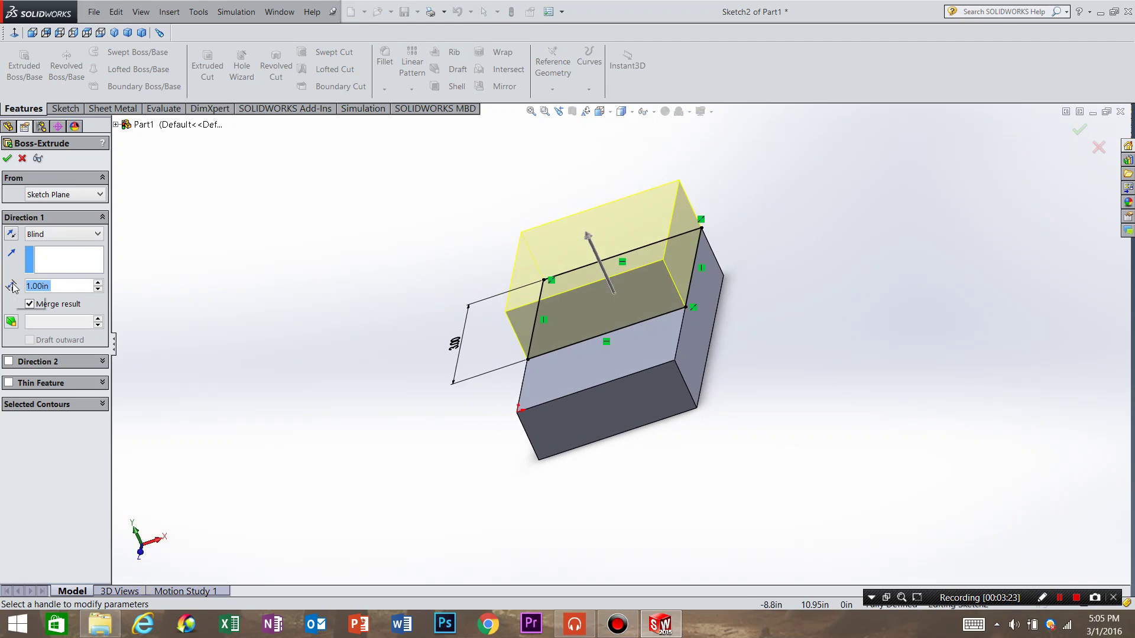
scroll(13, 287, "up", 2)
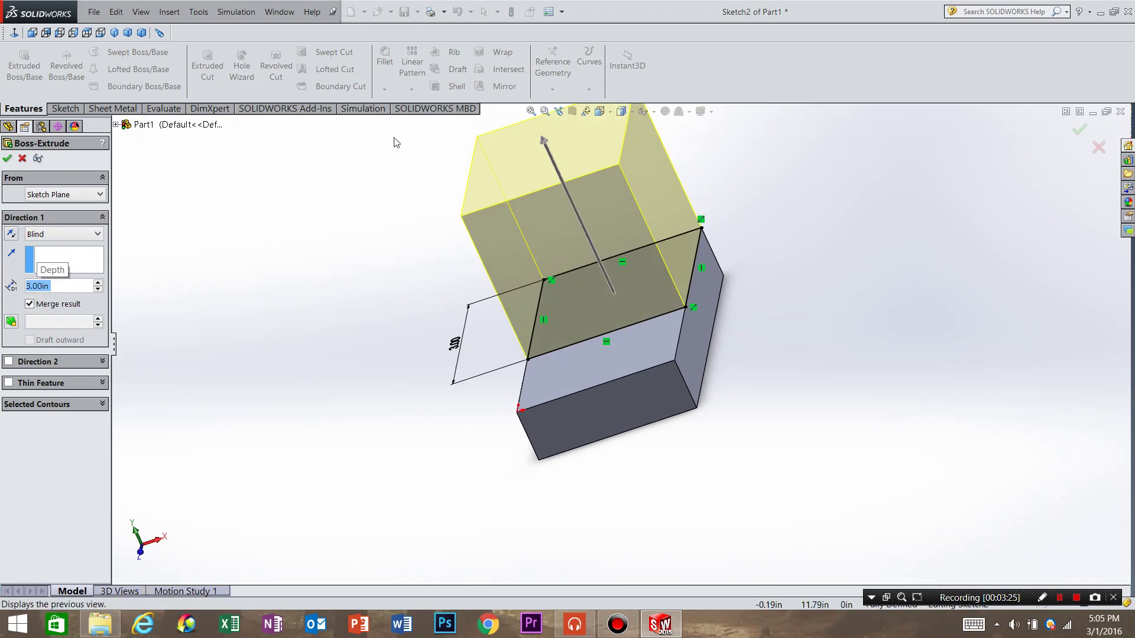
key("Return")
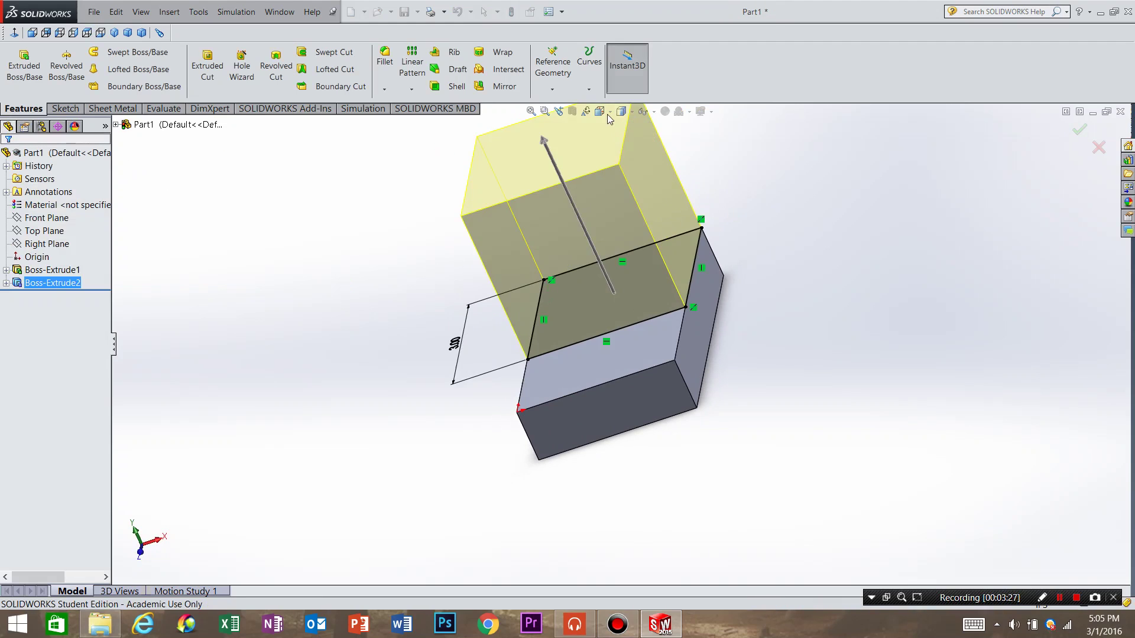
Reorient the L-shaped part from the Top view to an angled frontal 3D view
left_click(608, 115)
left_click(676, 179)
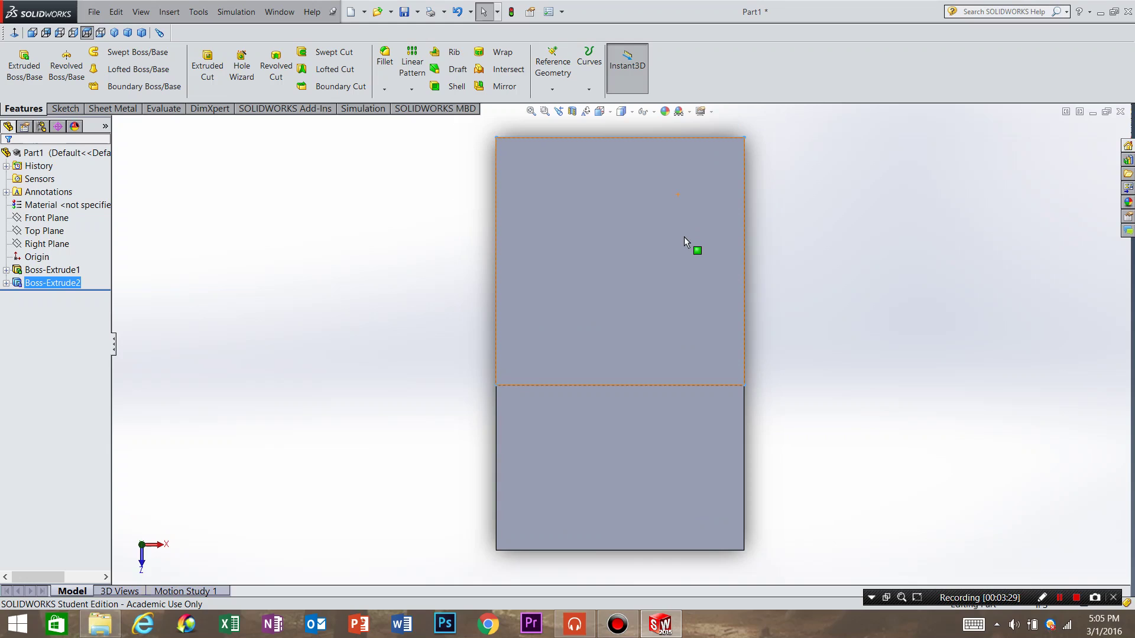
mouse_move(686, 264)
middle_mouse_down()
mouse_move(676, 150)
mouse_move(676, 256)
middle_mouse_up()
scroll(662, 290, "down", 3)
middle_click_drag(654, 299, 654, 258)
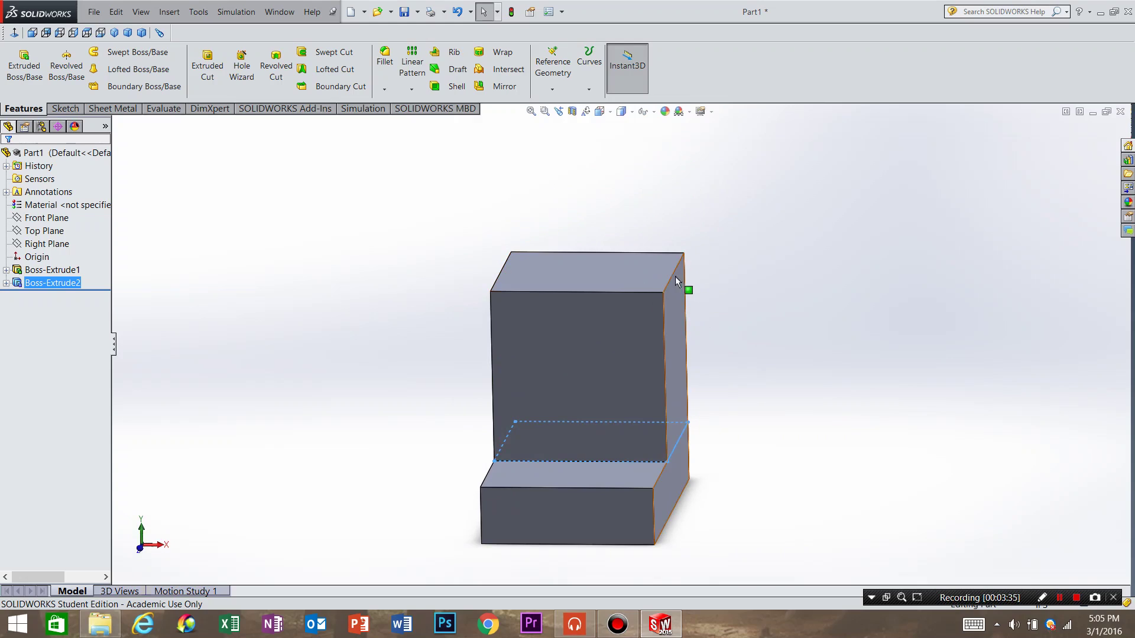
Chamfer the tall block's top-left and top-right edges at 0.50 in, 45°
left_click(385, 89)
left_click(411, 116)
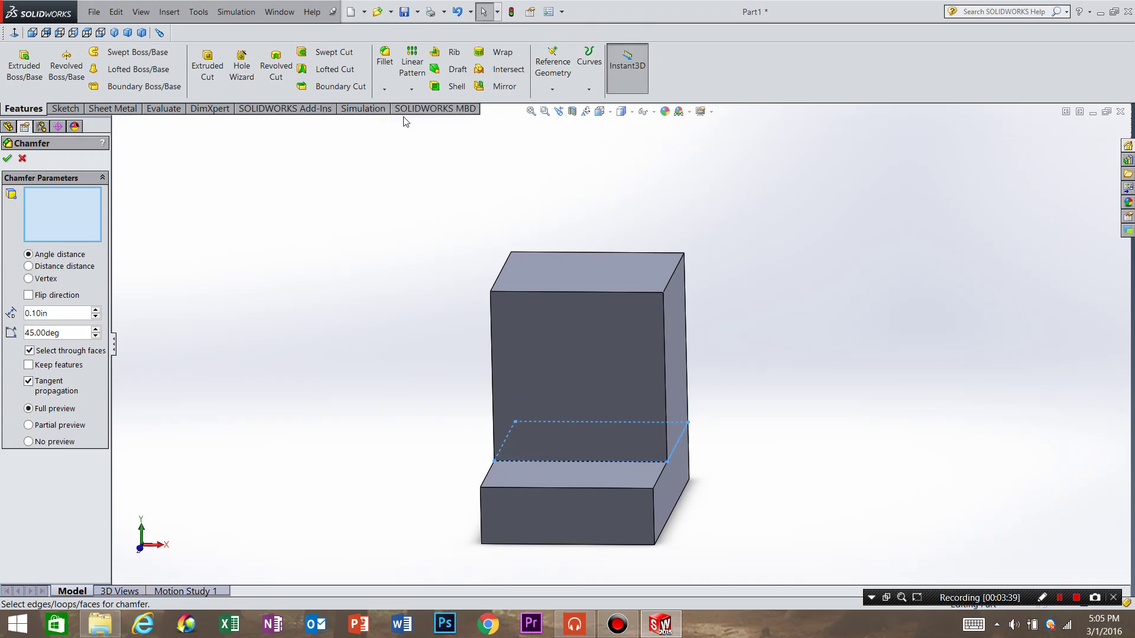
left_click(663, 284)
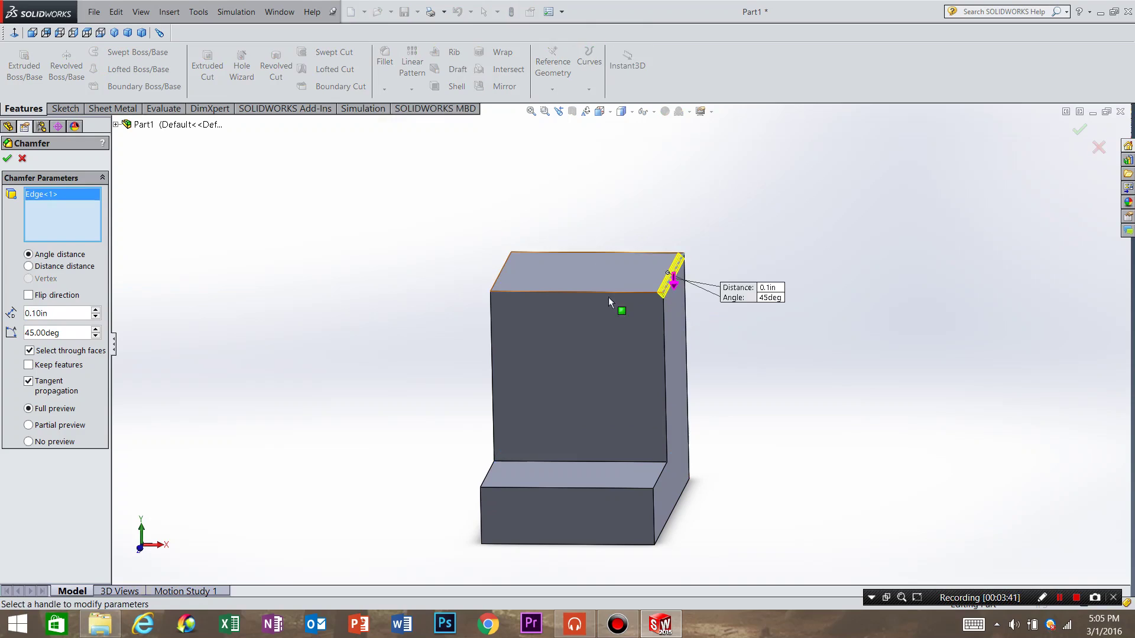
left_click(496, 287)
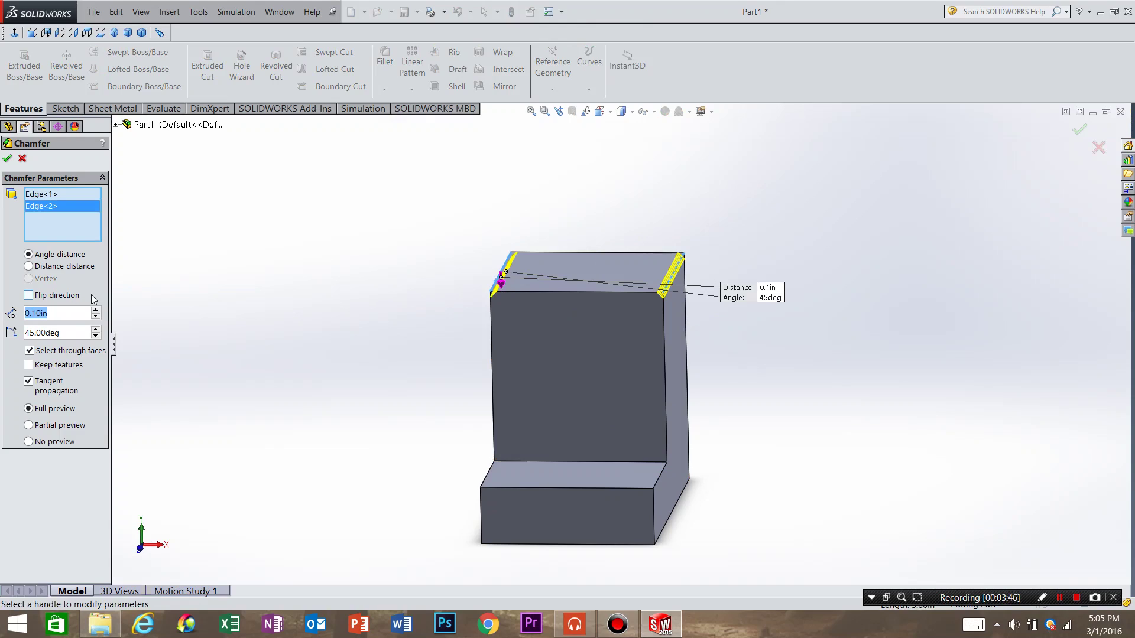
type("0.5")
key("Return")
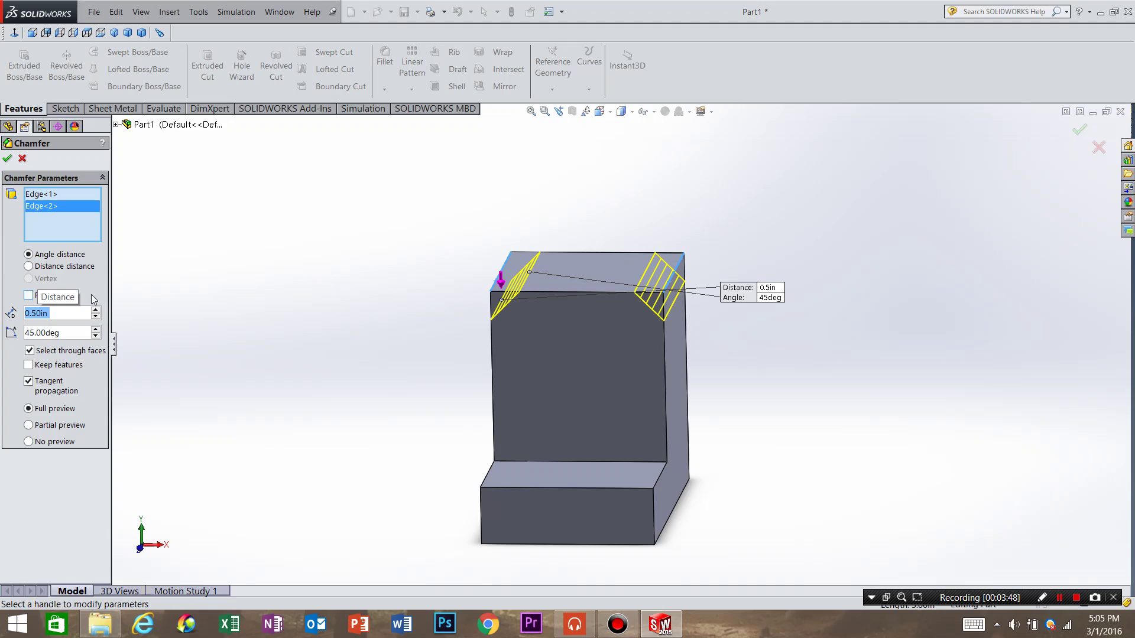
left_click(7, 158)
middle_click_drag(479, 418, 546, 448)
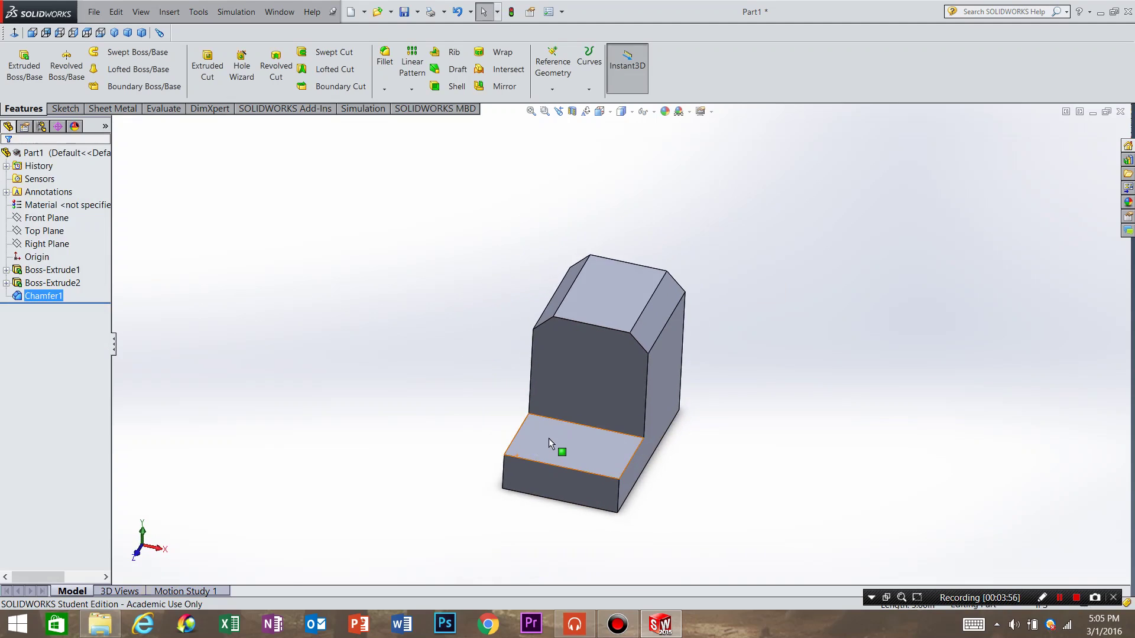
Start Sketch3 on the lower block's face and turn the view to face it
left_click(73, 112)
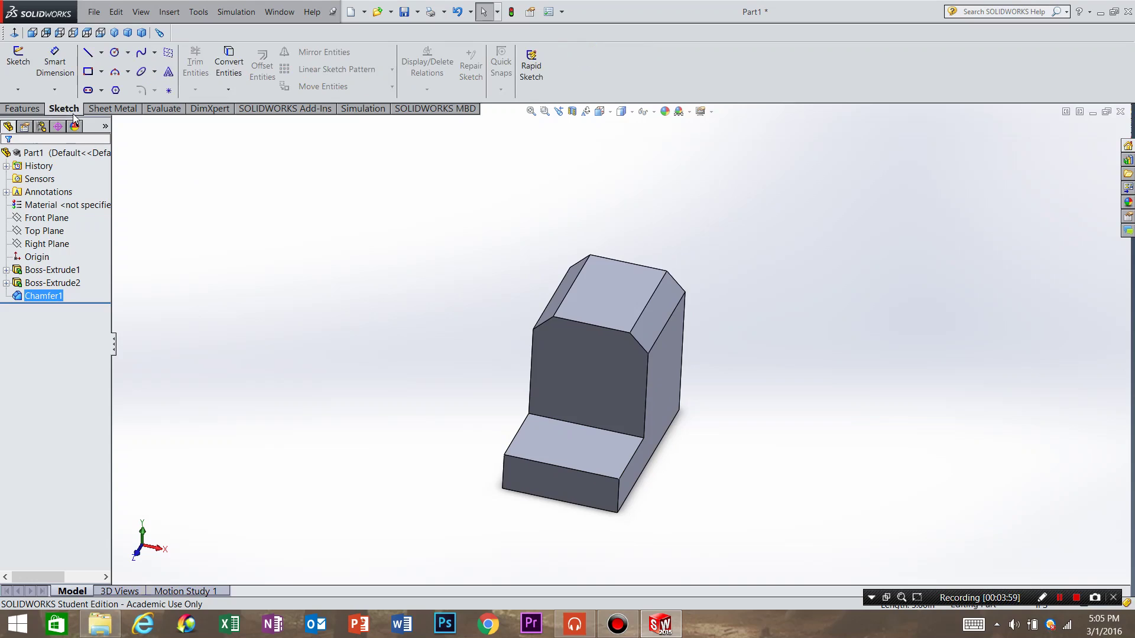
left_click(17, 66)
left_click(574, 456)
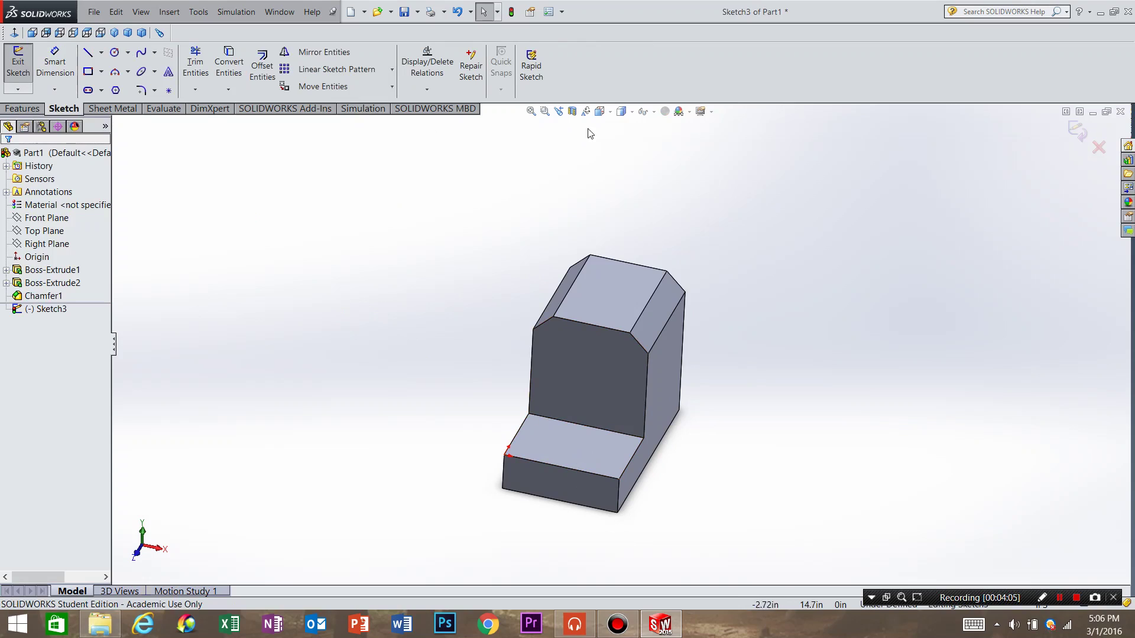
left_click(600, 112)
left_click(621, 146)
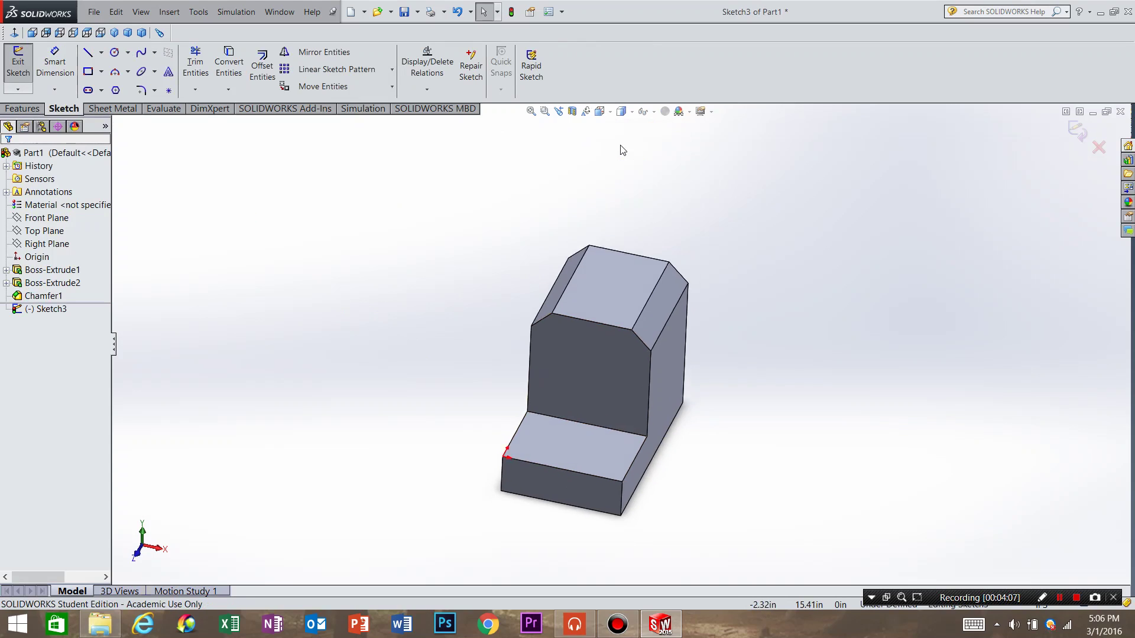
middle_click_drag(608, 484, 614, 521)
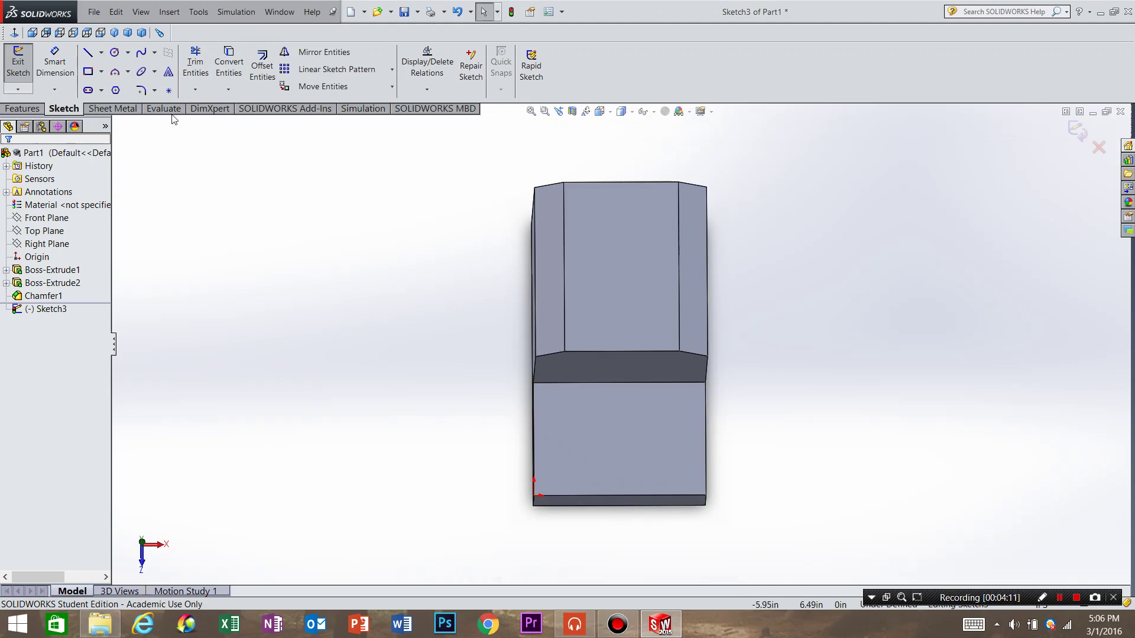
Draw a small corner rectangle just above the face's bottom edge
left_click(88, 72)
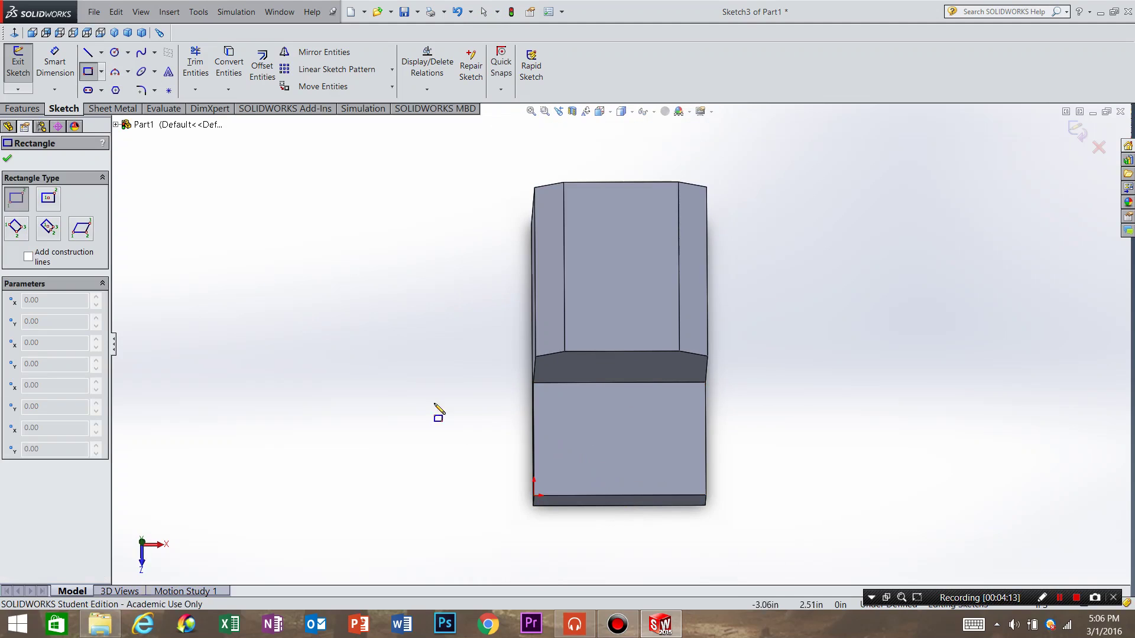
left_click(592, 481)
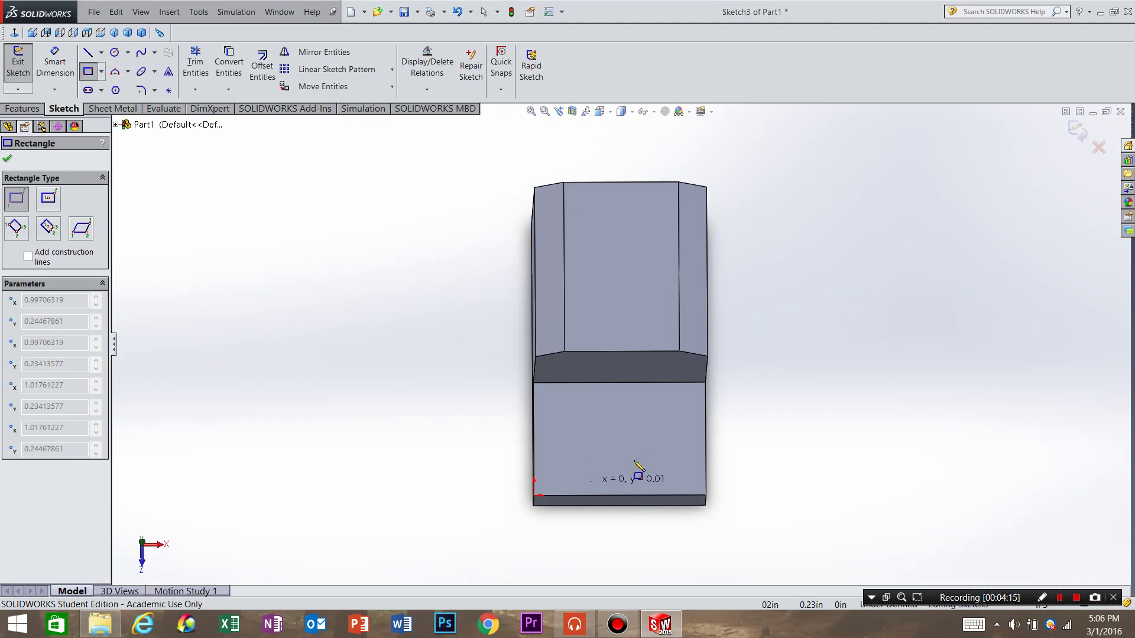
left_click(666, 449)
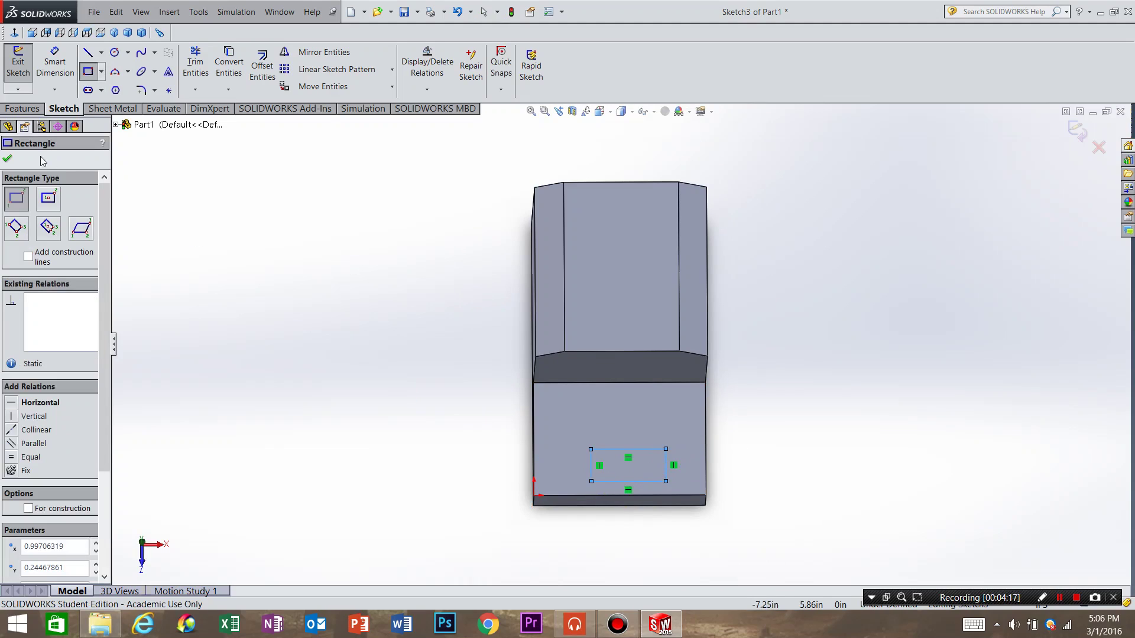
left_click(9, 159)
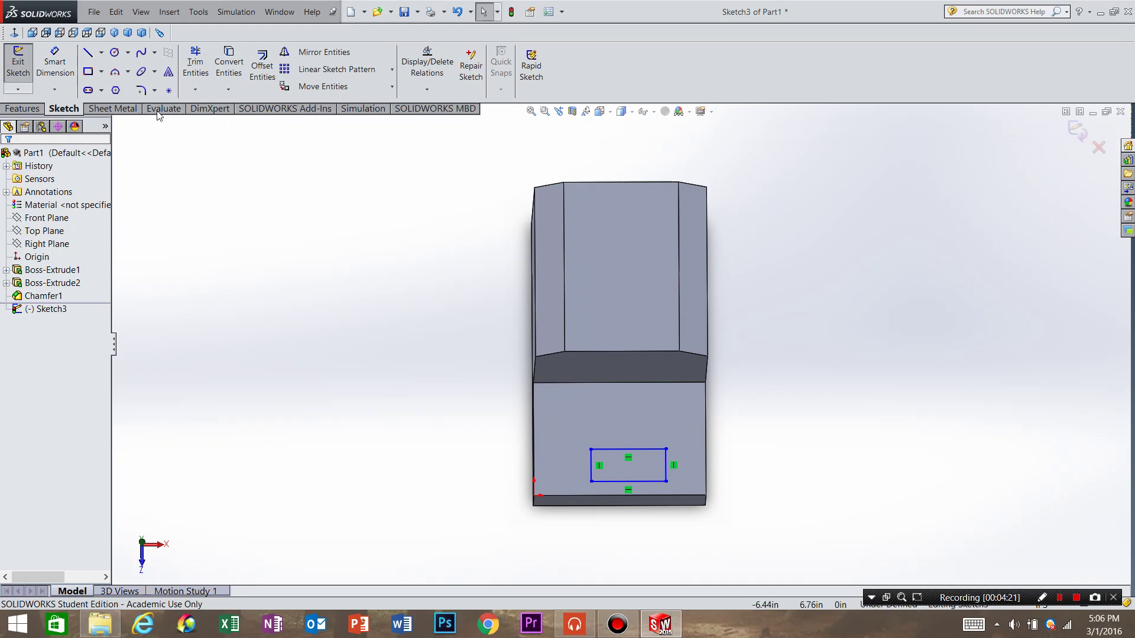
Draw a vertical line between the rectangle's top and bottom midpoints as construction geometry
left_click(87, 52)
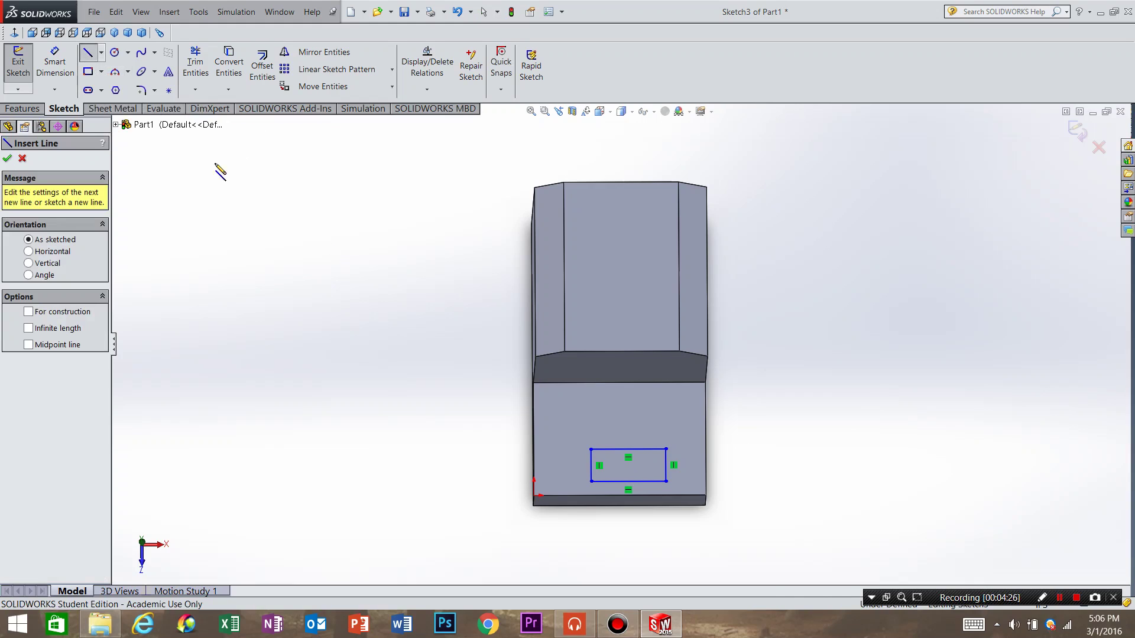
left_click(628, 450)
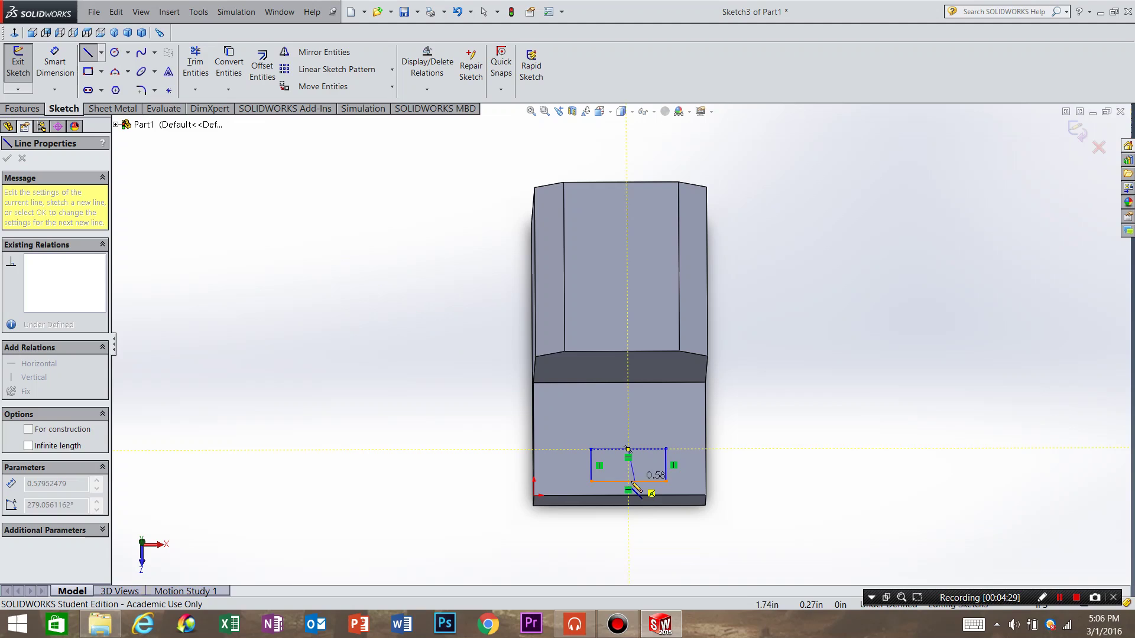
left_click(629, 481)
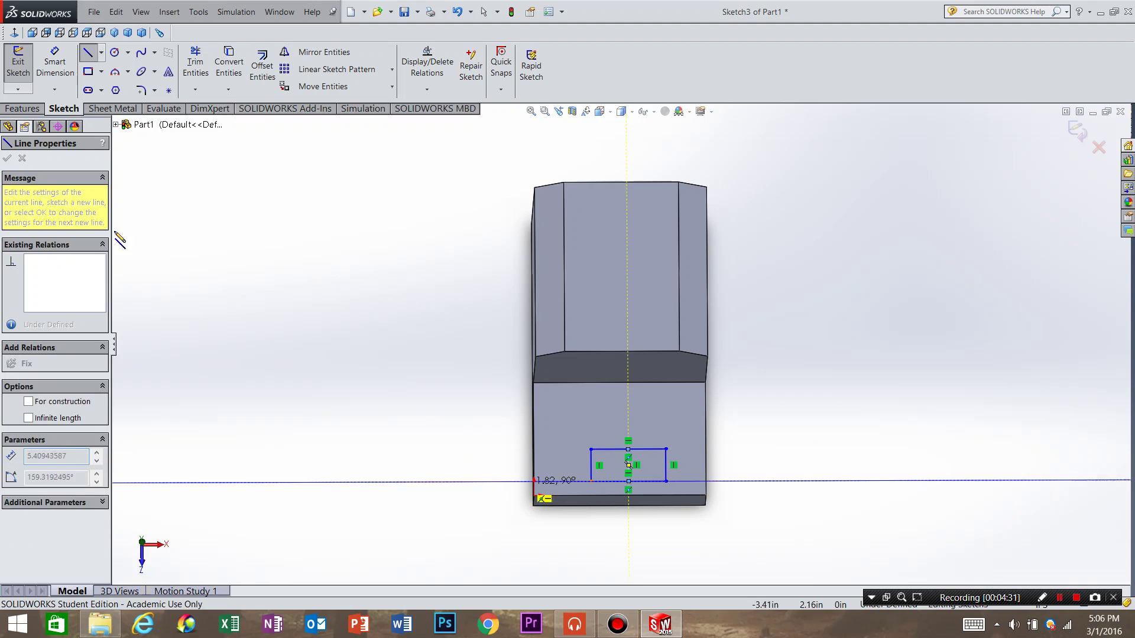
key("Escape")
key("Escape")
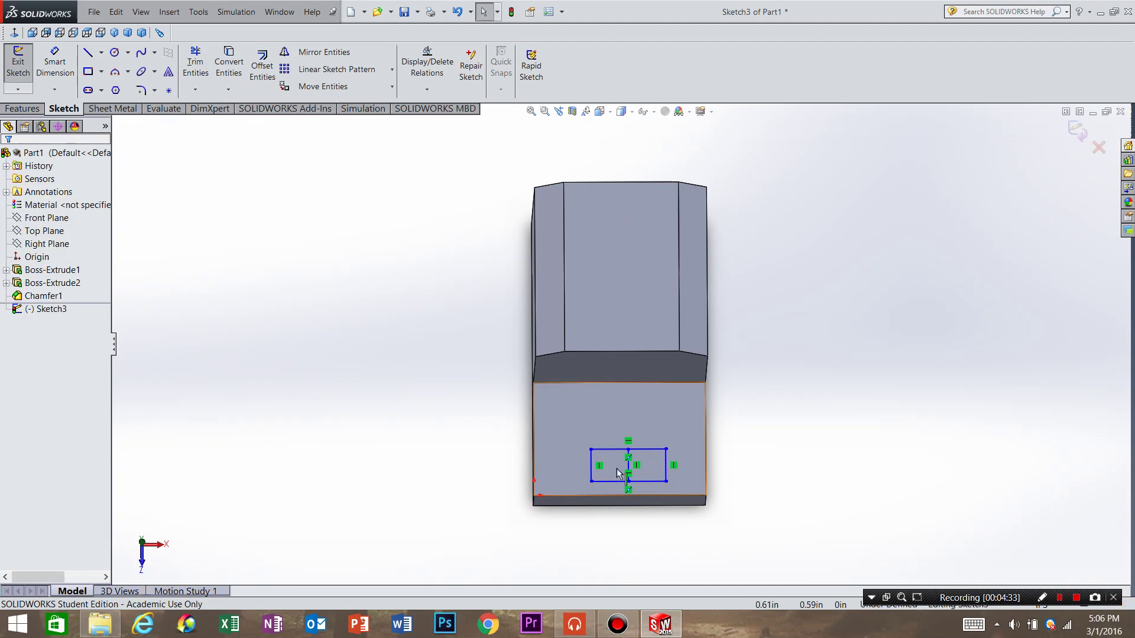
left_click(629, 466)
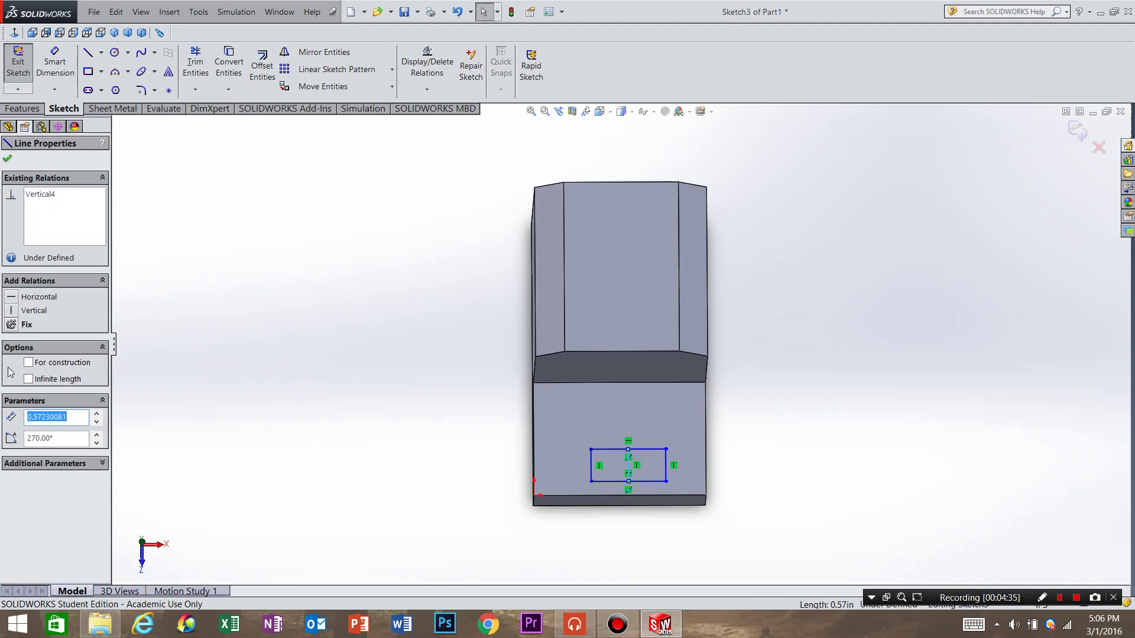
left_click(6, 160)
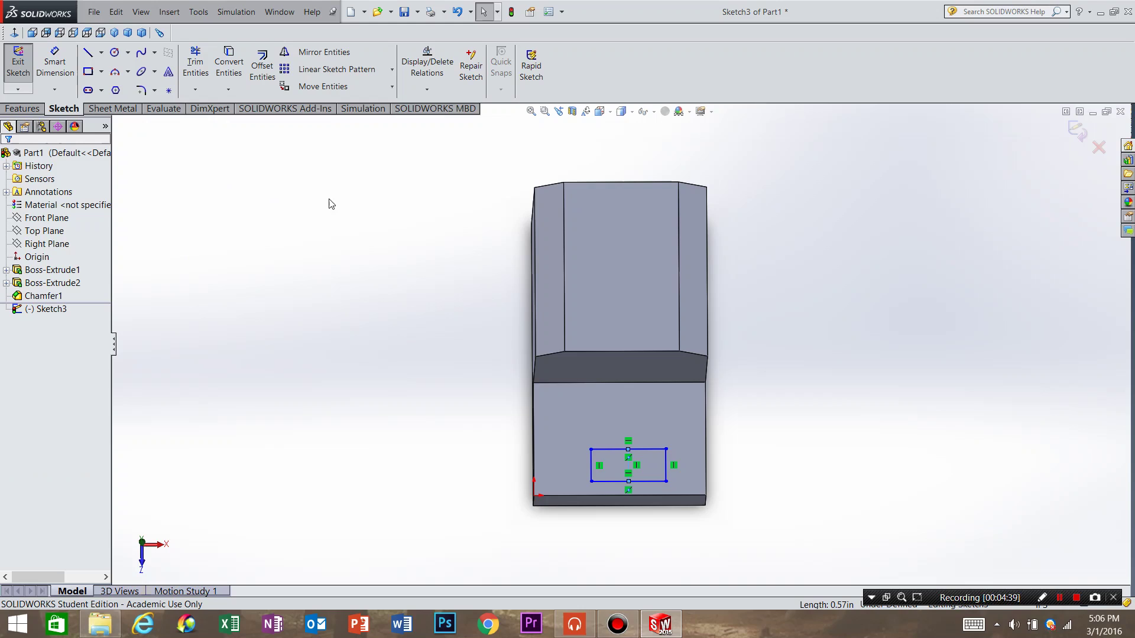
scroll(636, 483, "down", 3)
mouse_move(633, 482)
middle_mouse_down()
mouse_move(619, 441)
mouse_move(626, 466)
middle_mouse_up()
left_click(614, 456)
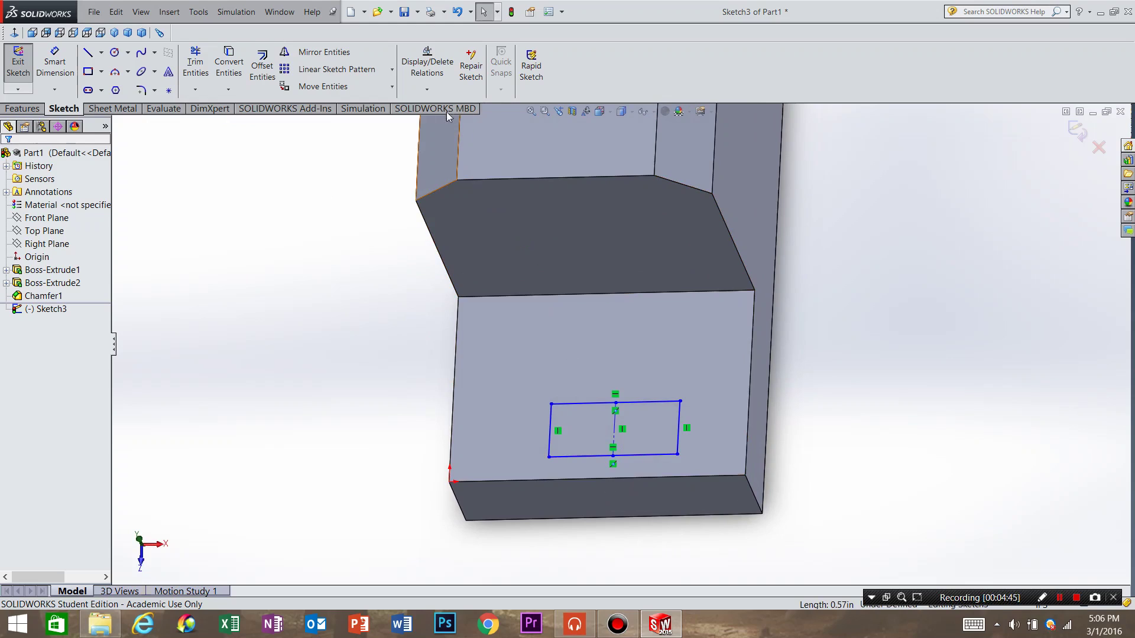
Add a Midpoint relation between the rectangle's bottom midpoint and the block's bottom front edge
left_click(427, 89)
left_click(438, 109)
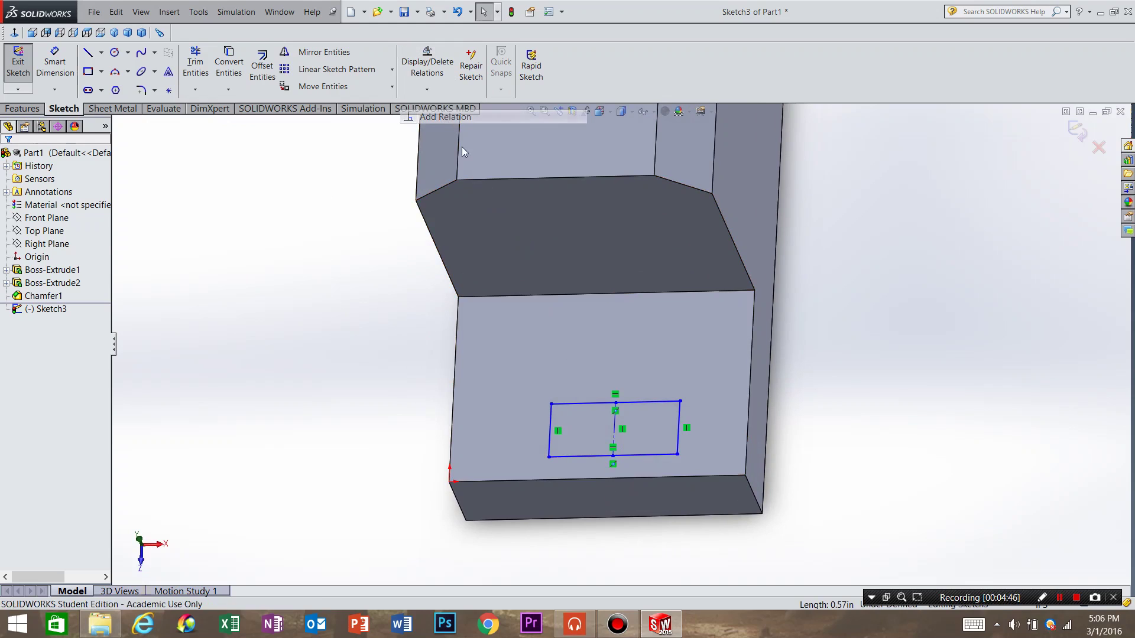
left_click(612, 456)
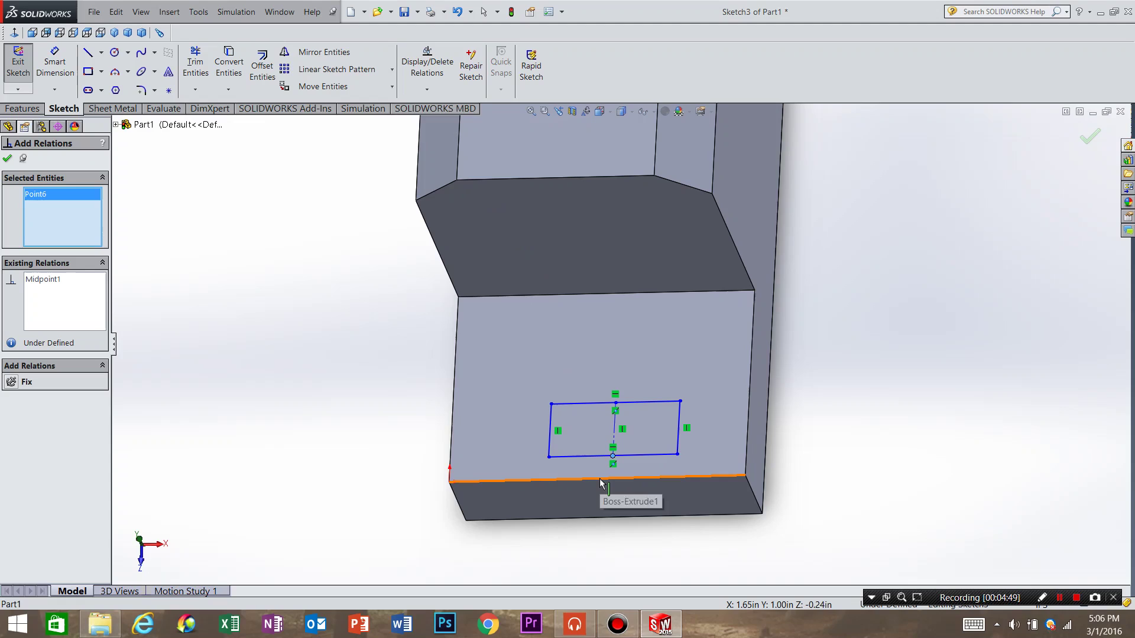
left_click(601, 481)
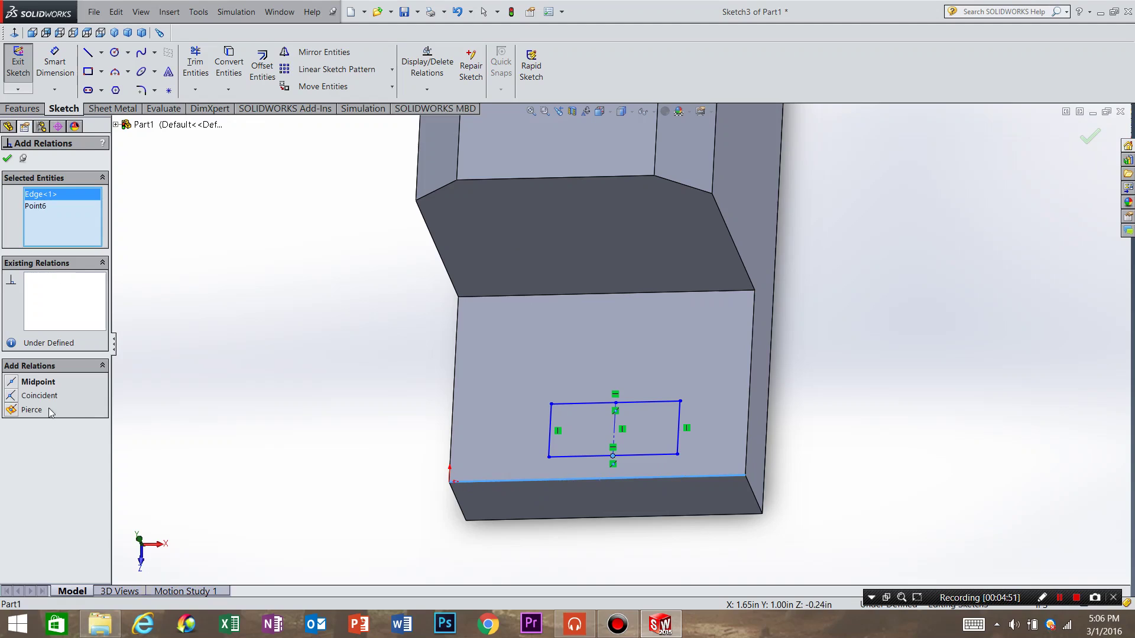
left_click(16, 385)
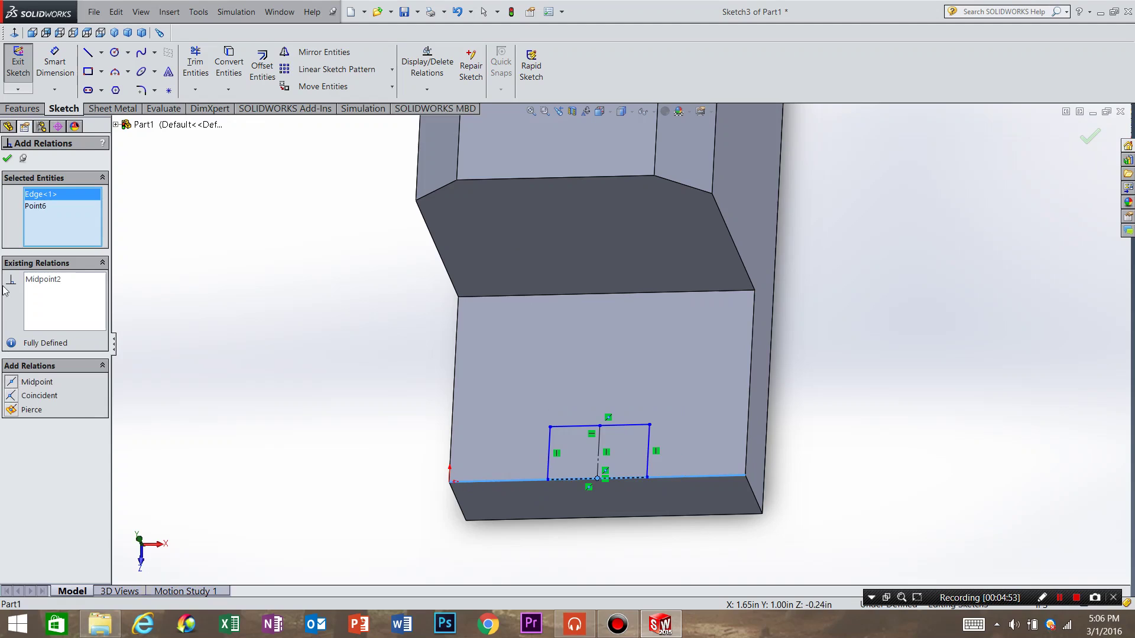
left_click(7, 159)
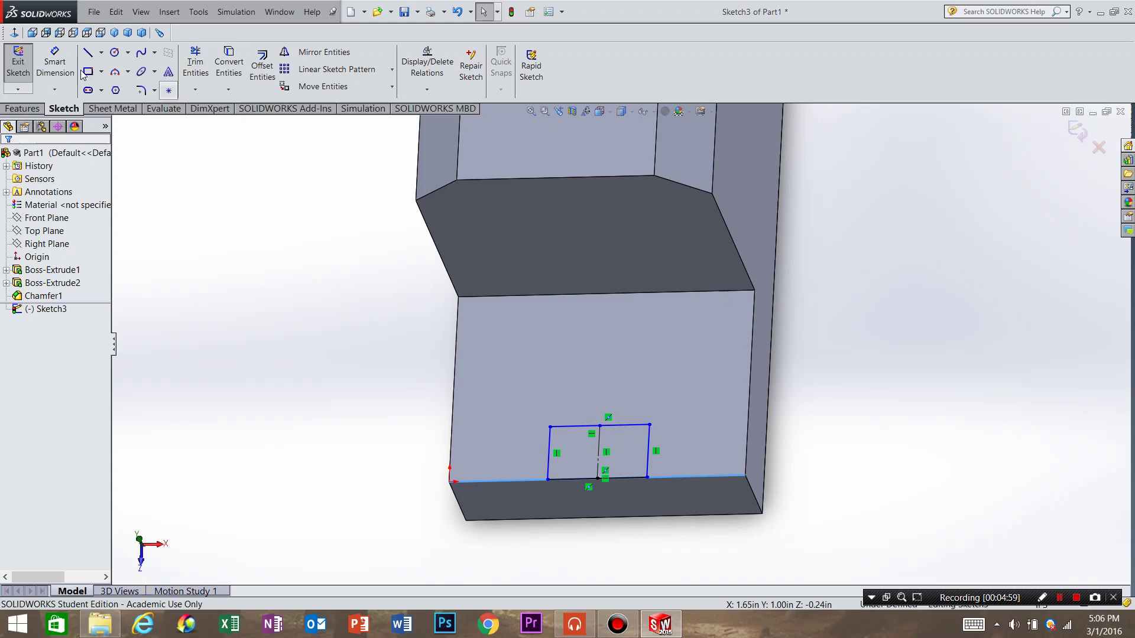
Dimension the notch rectangle with a 1.50 width on its top line and 0.50 height on its right side
left_click(57, 63)
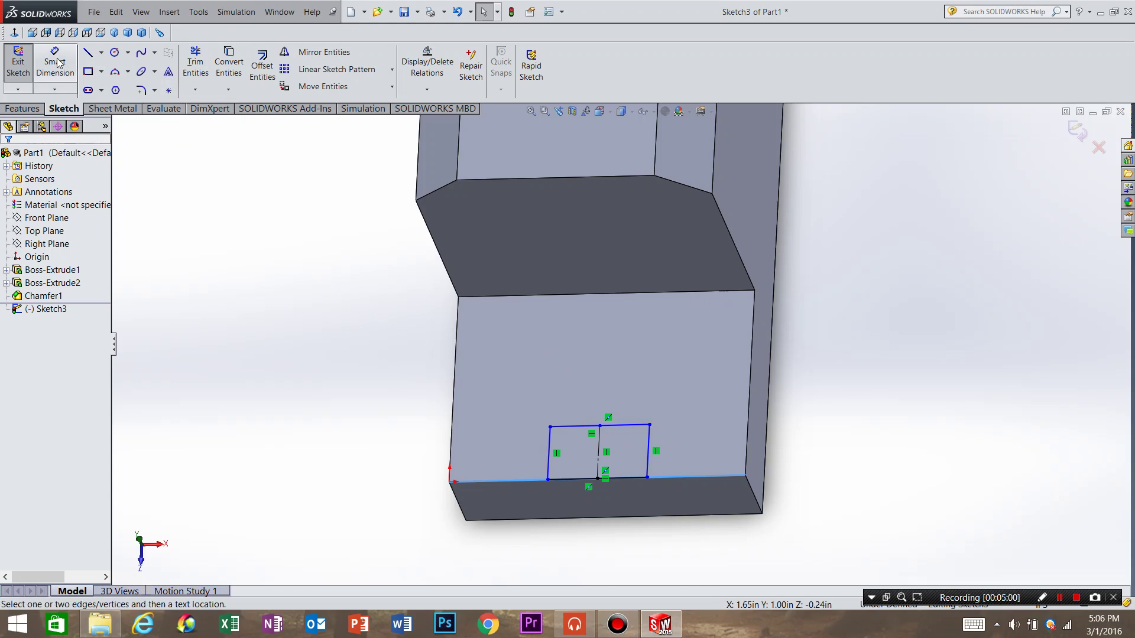
left_click(590, 429)
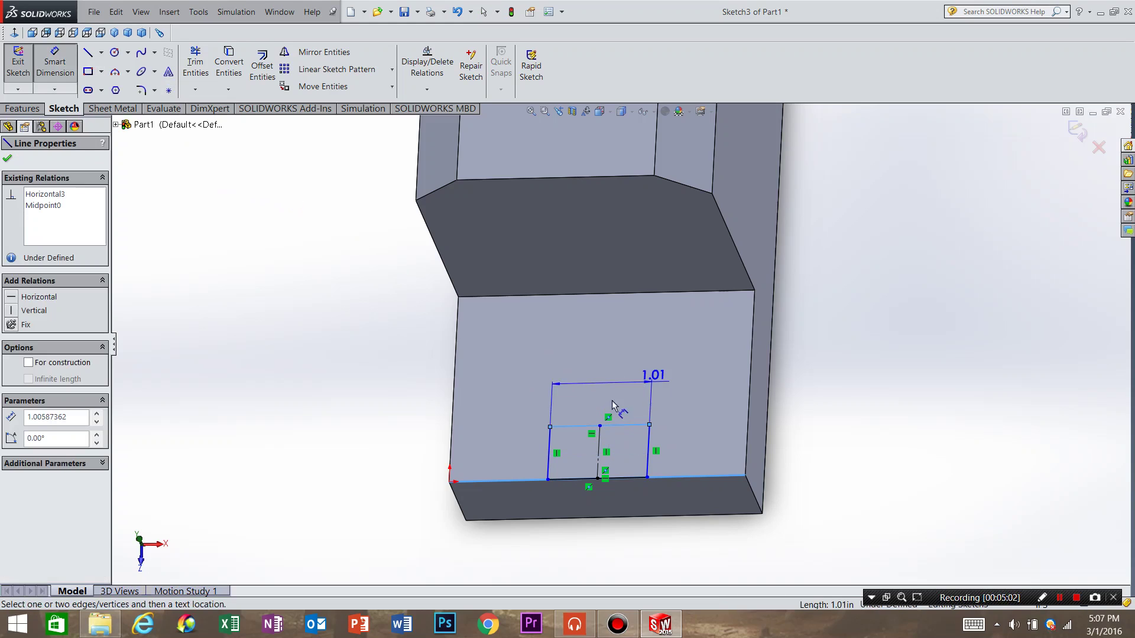
key("z")
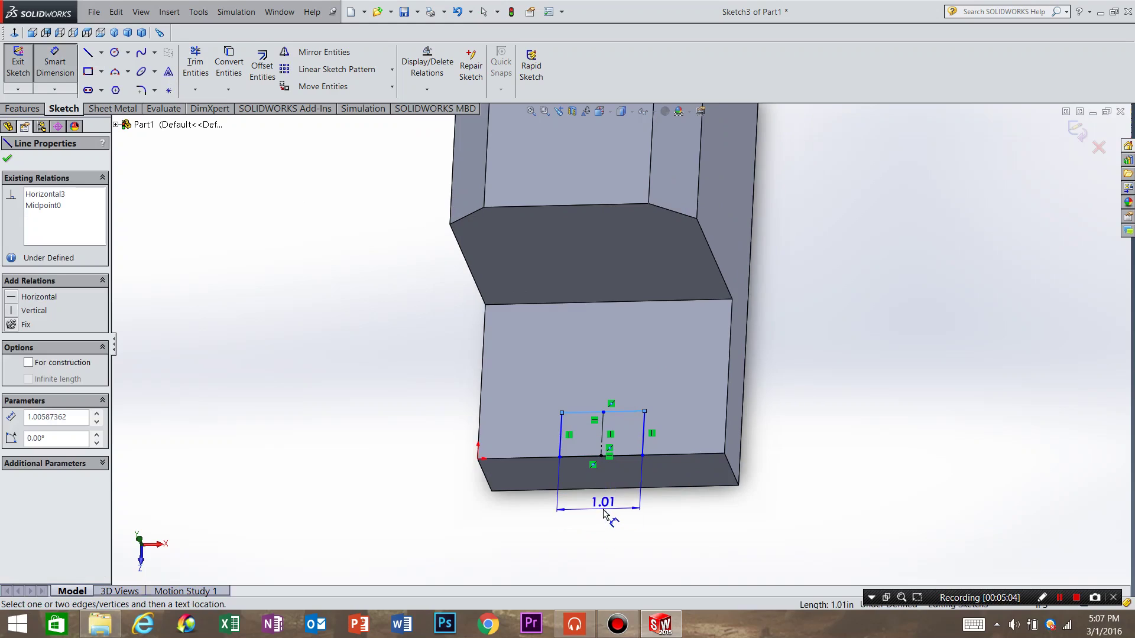
left_click(605, 513)
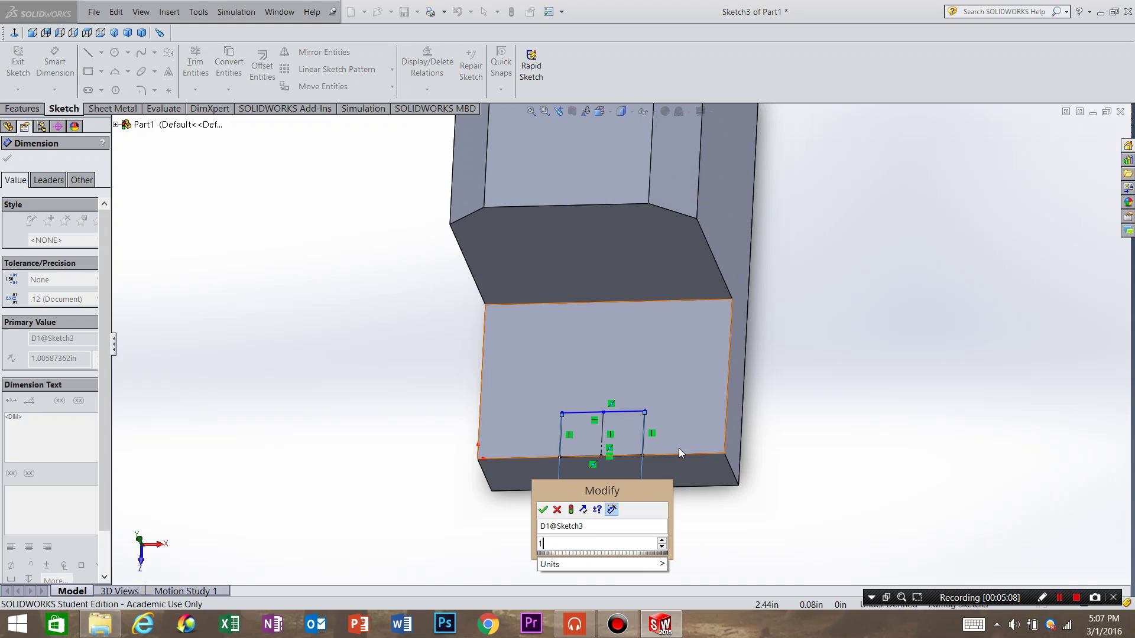
key("Return")
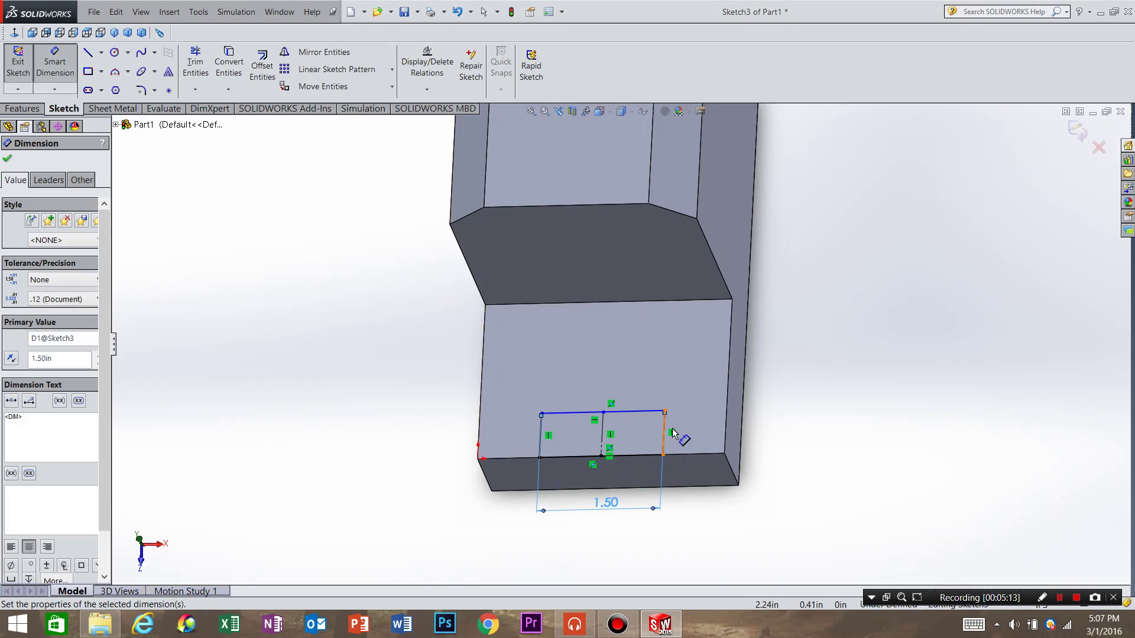
left_click(667, 434)
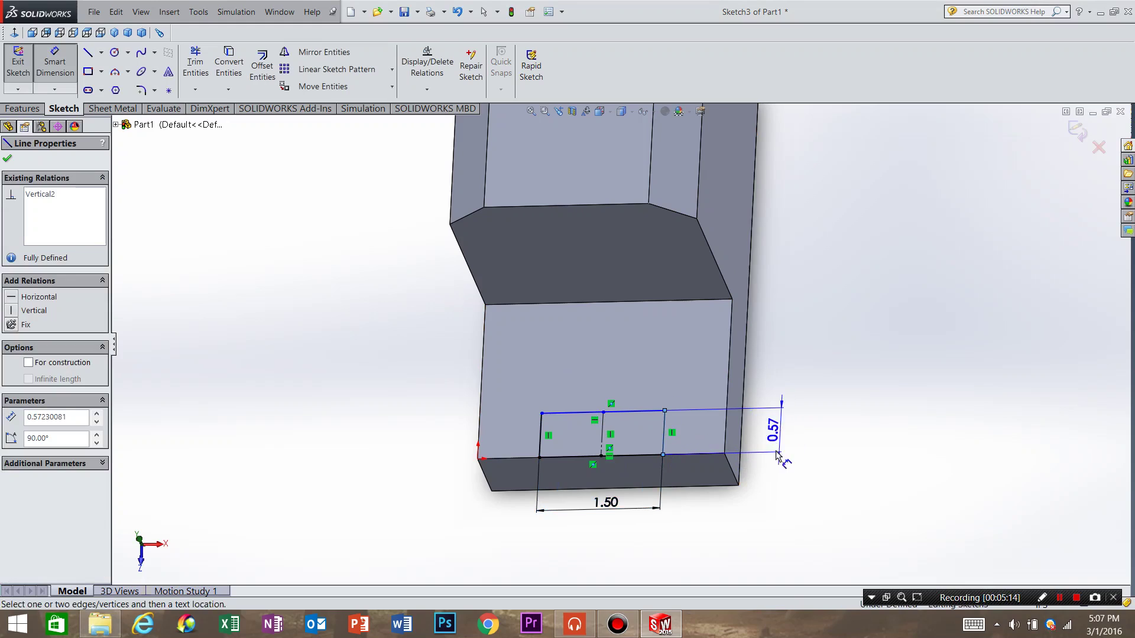
left_click(787, 496)
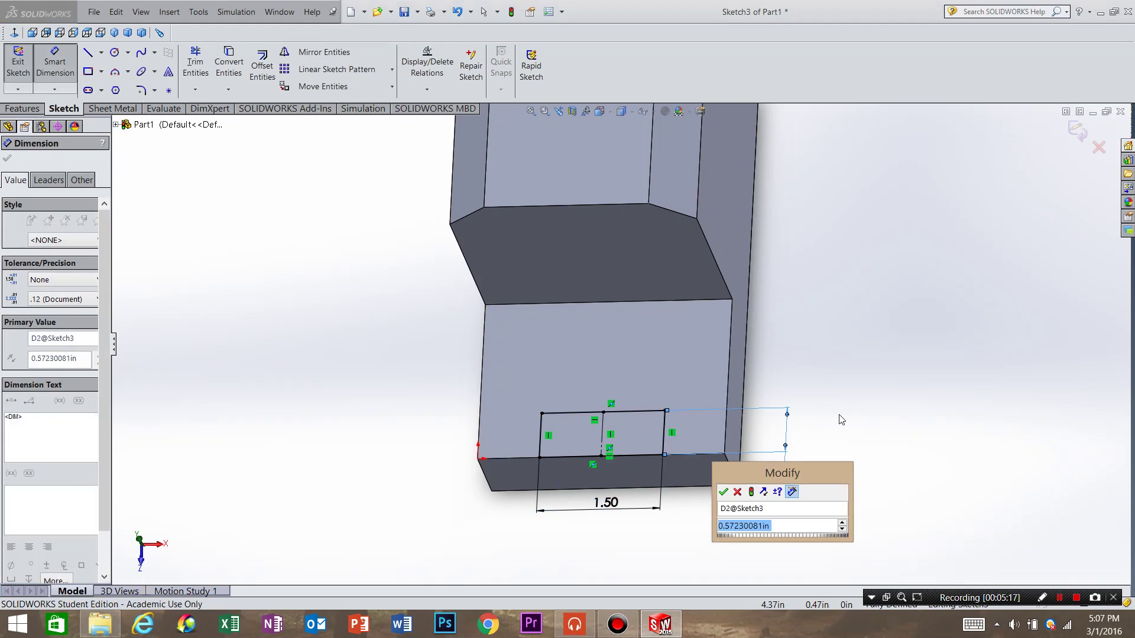
type(".5")
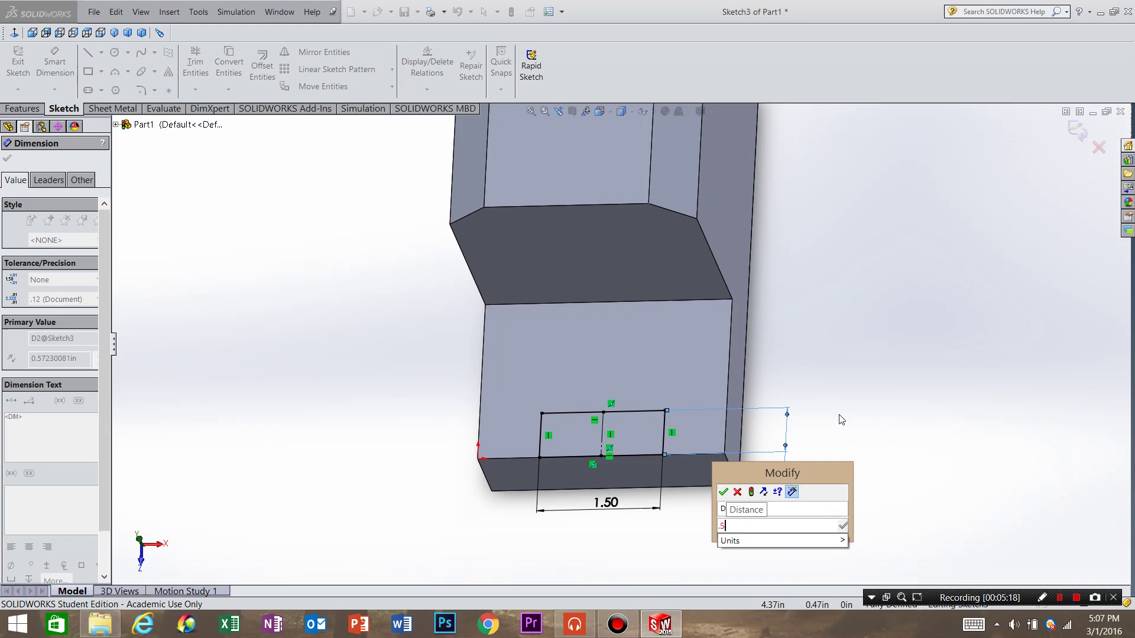
key("Return")
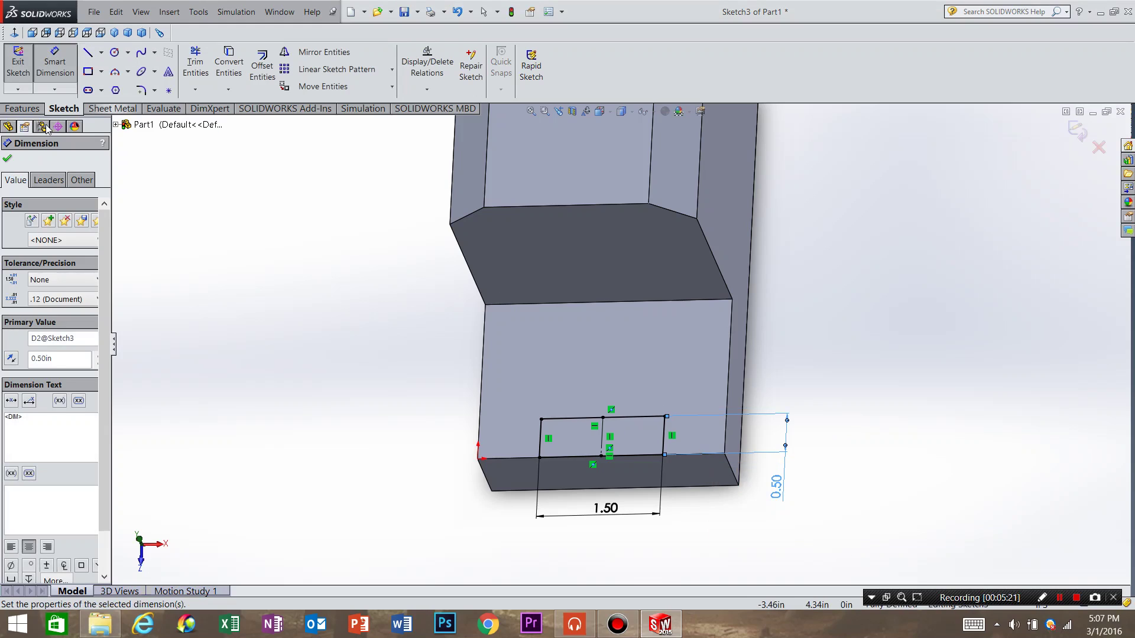
key("Escape")
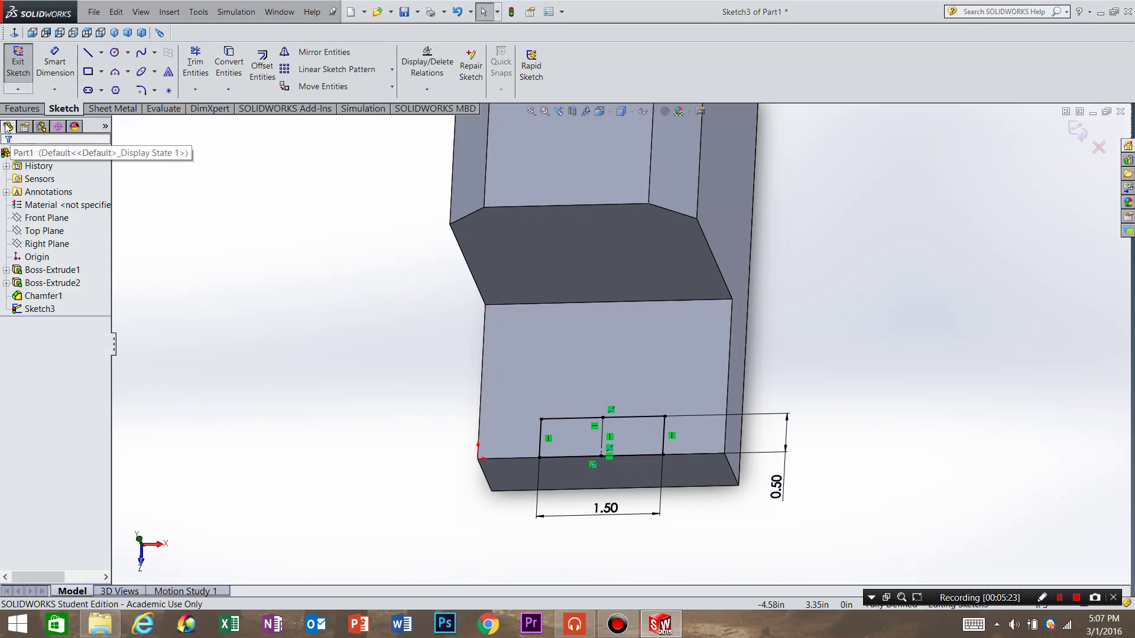
Cut-extrude the 1.50 × 0.50 rectangle Through All to notch the base's front edge
left_click(22, 109)
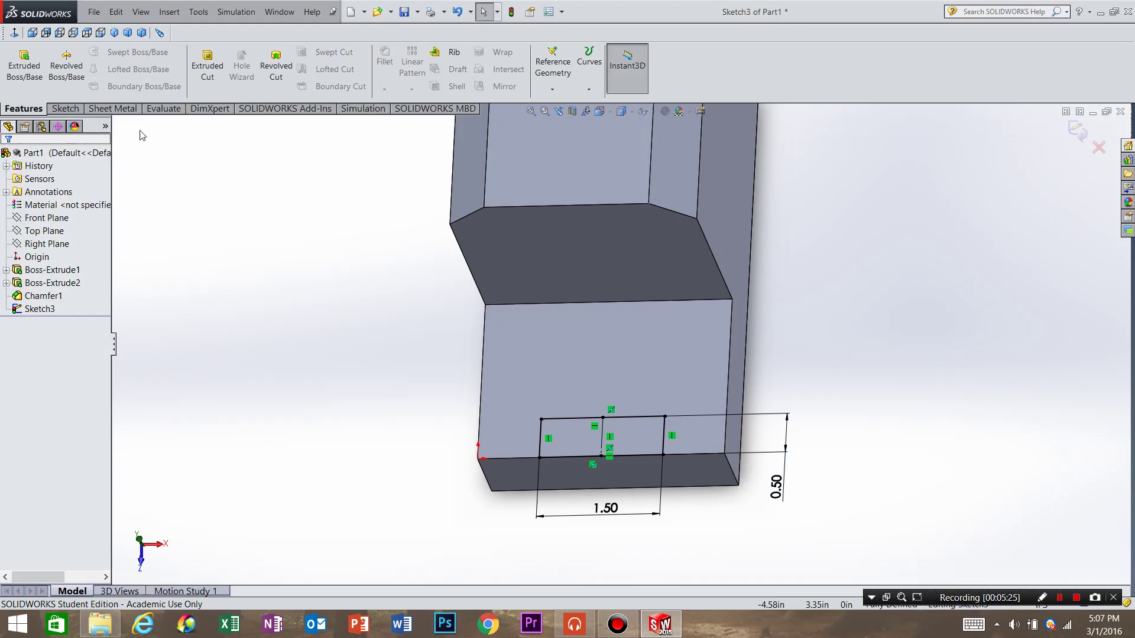
left_click(206, 65)
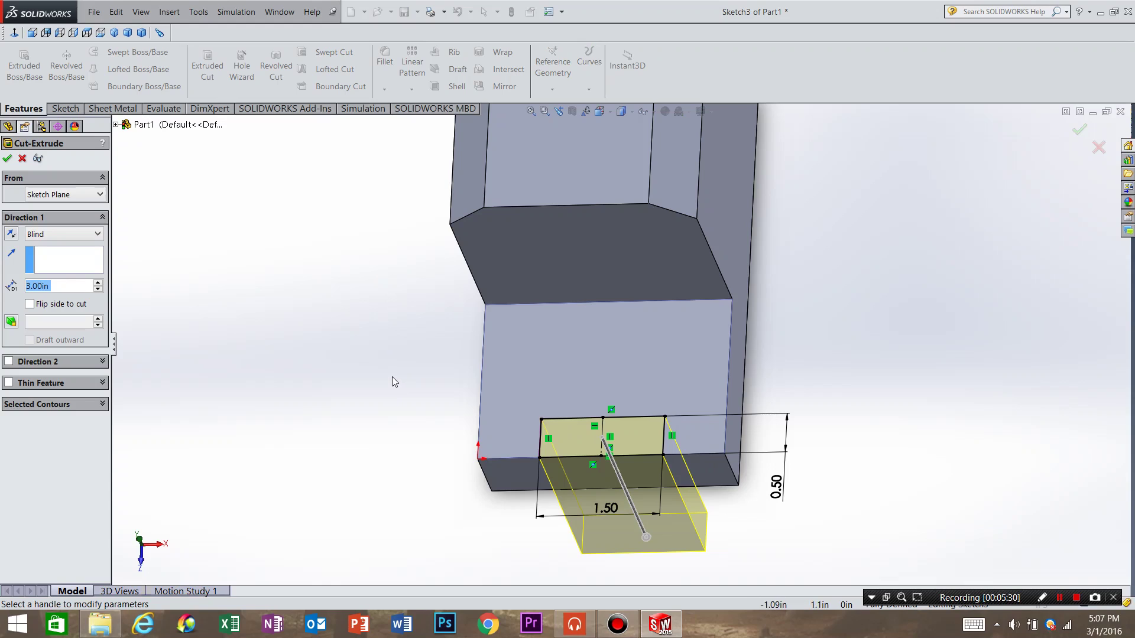
left_click(81, 235)
left_click(59, 244)
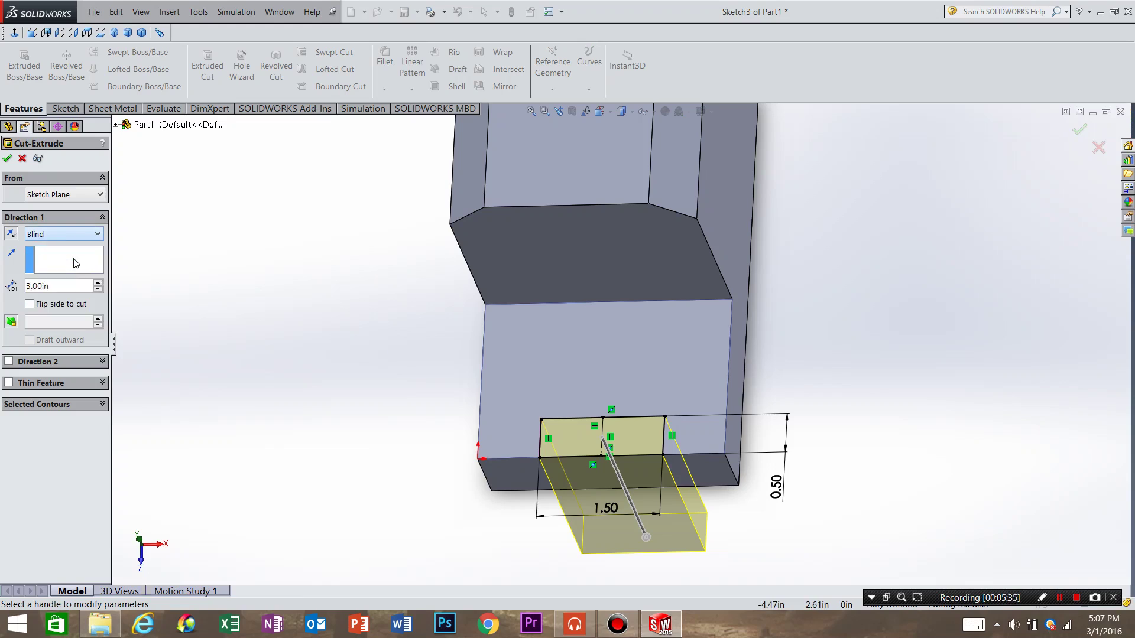
left_click(10, 160)
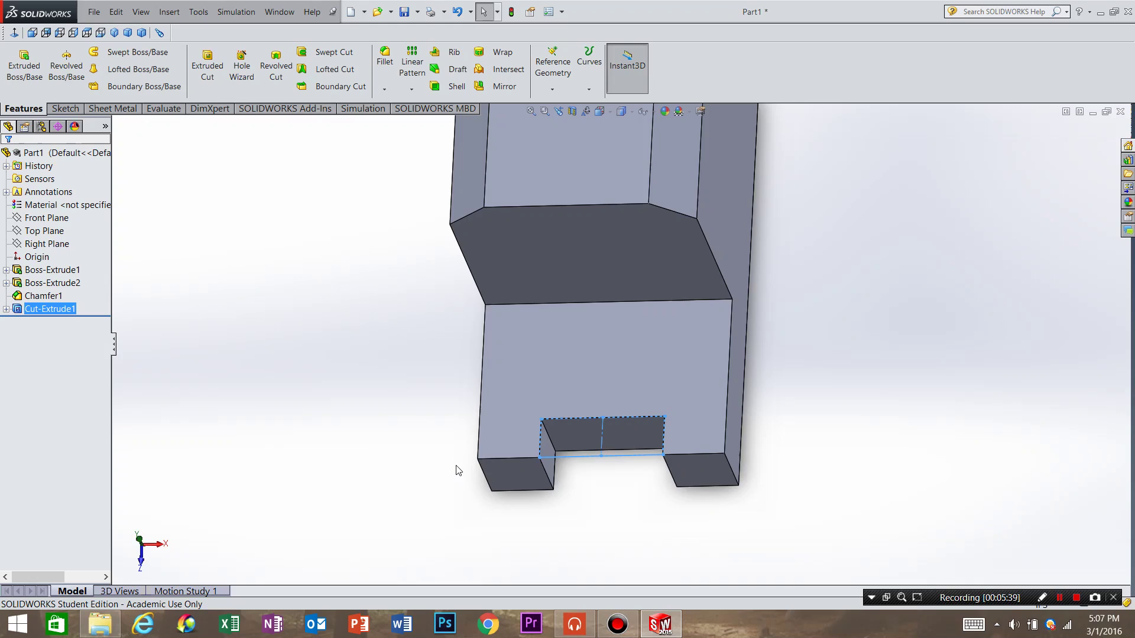
middle_click_drag(458, 471, 455, 331)
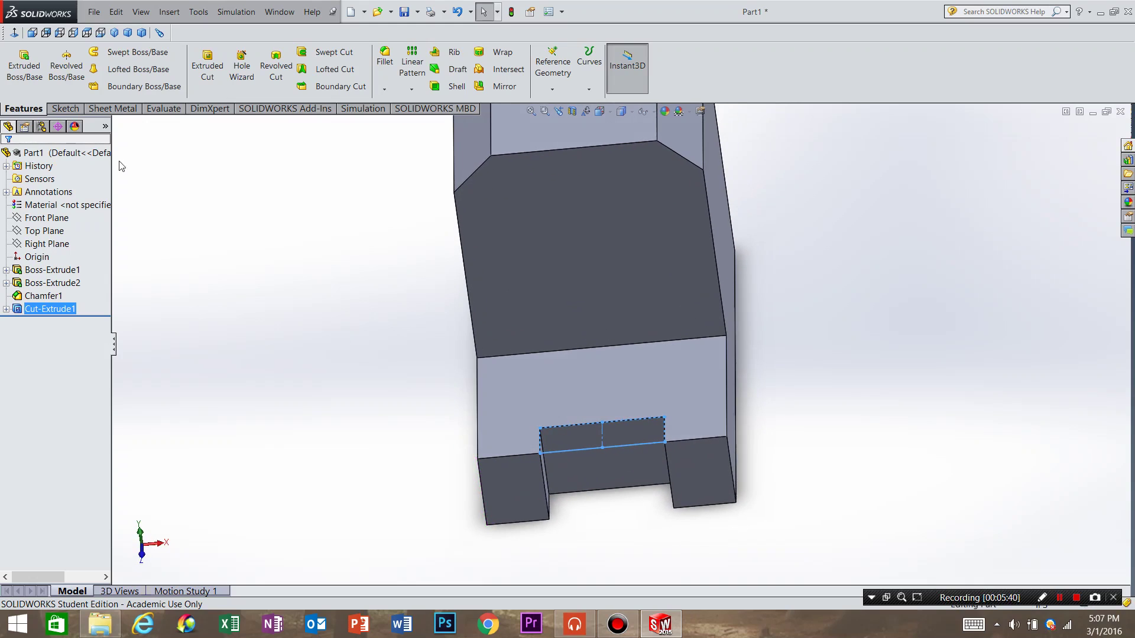
left_click(65, 109)
Save the notched part as 'block'
mouse_move(674, 417)
middle_mouse_down()
mouse_move(612, 379)
mouse_move(570, 375)
mouse_move(727, 292)
mouse_move(681, 262)
mouse_move(578, 258)
mouse_move(586, 317)
middle_mouse_up()
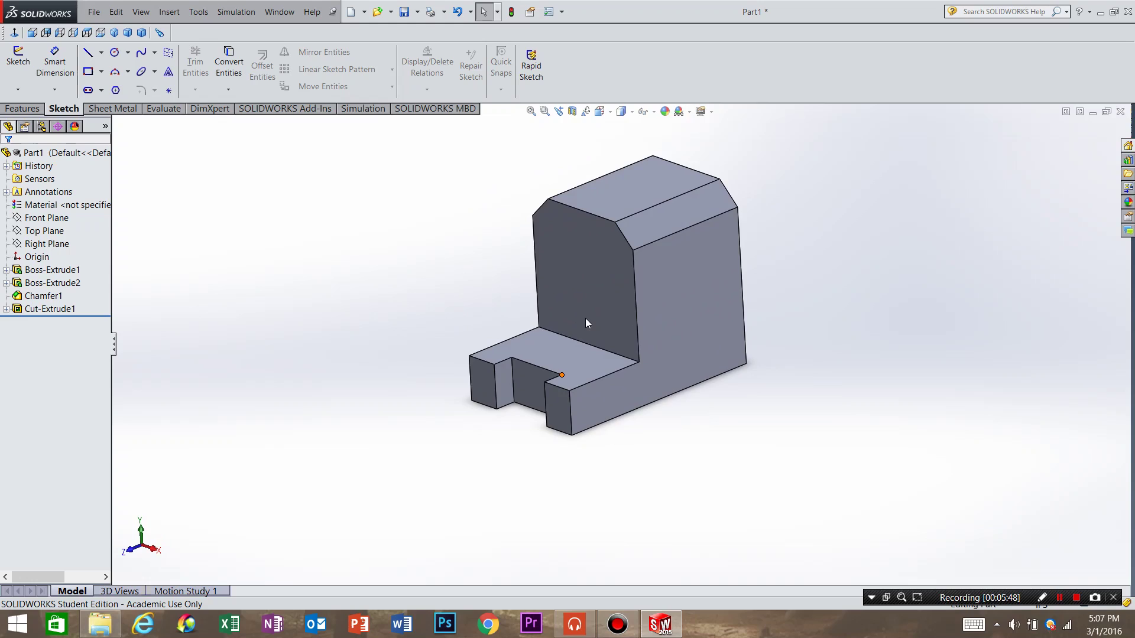
key("ctrl+s")
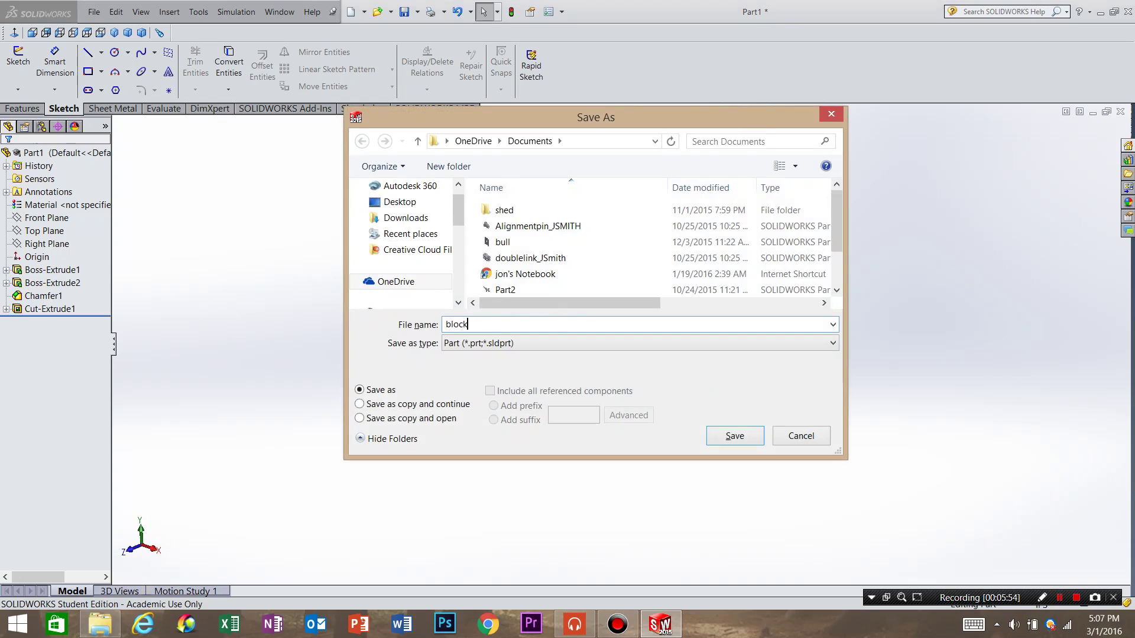
type("block")
key("Return")
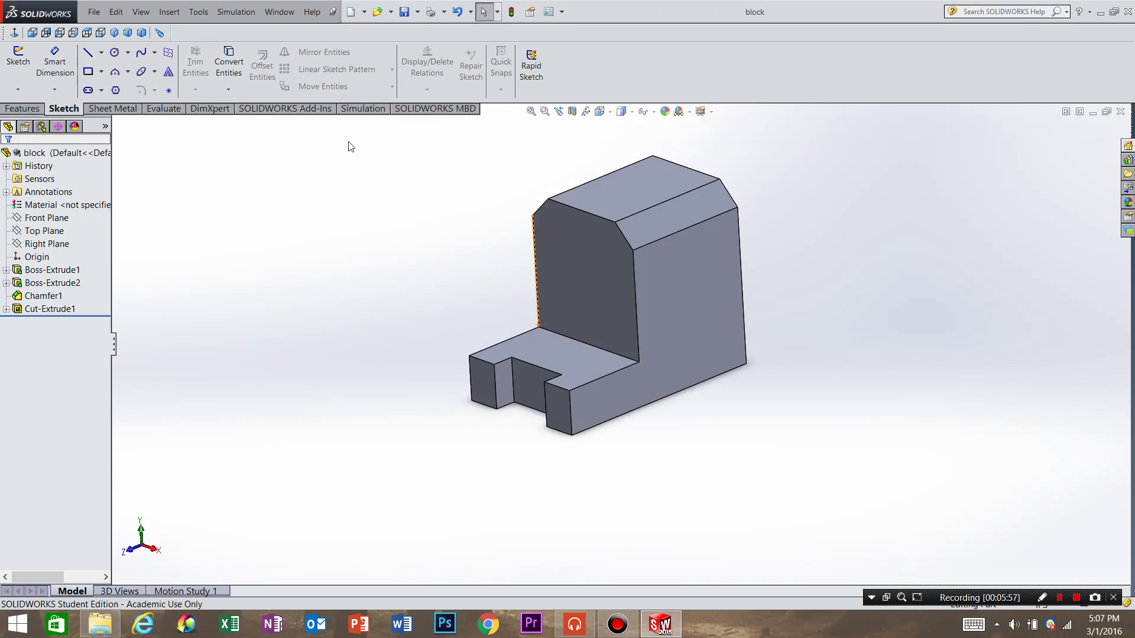
Make a drawing from the block part on an A1 (ISO) sheet
left_click(365, 13)
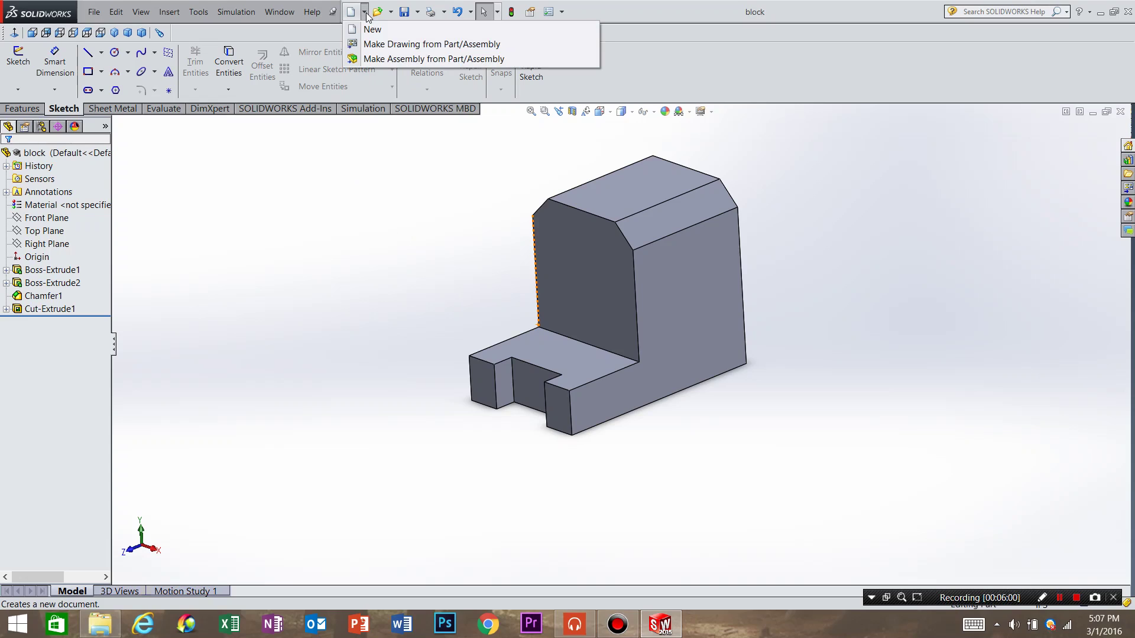
left_click(391, 45)
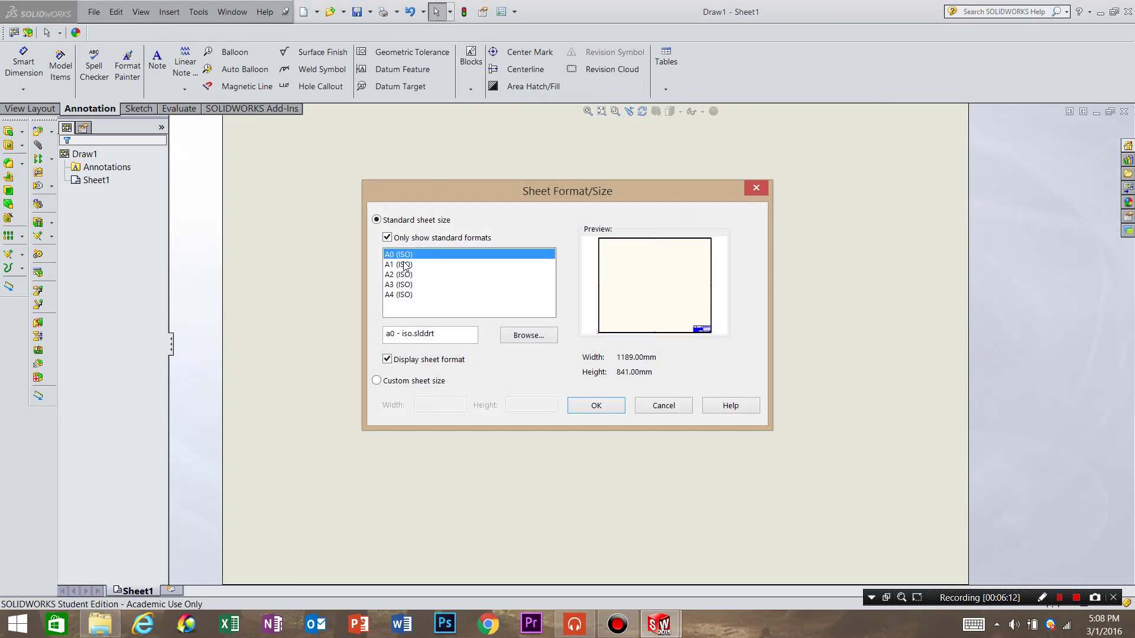
double_click(404, 265)
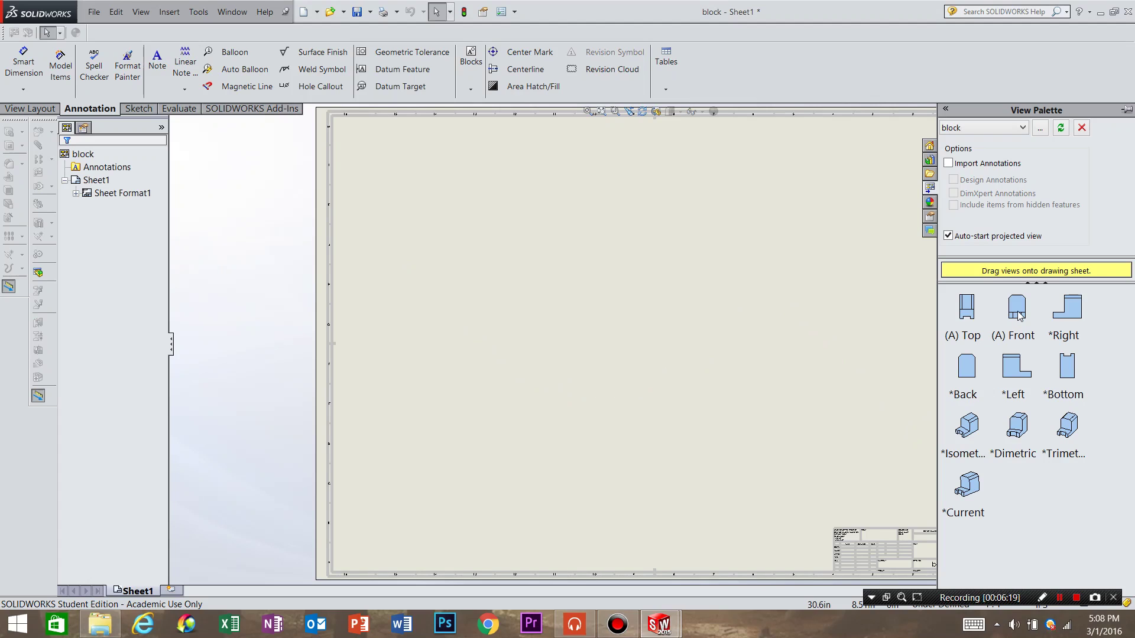
Place the front view from the View Palette, then project top, right-side and isometric views
mouse_move(1018, 315)
left_mouse_down()
mouse_move(904, 367)
mouse_move(481, 400)
mouse_move(489, 387)
left_mouse_up()
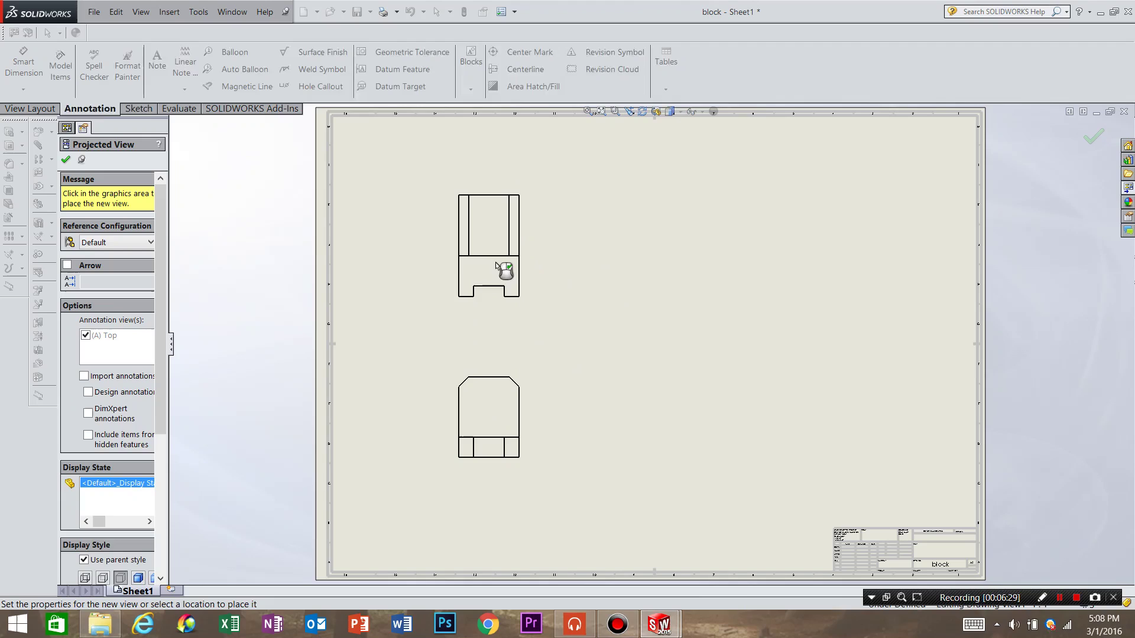
left_click(498, 264)
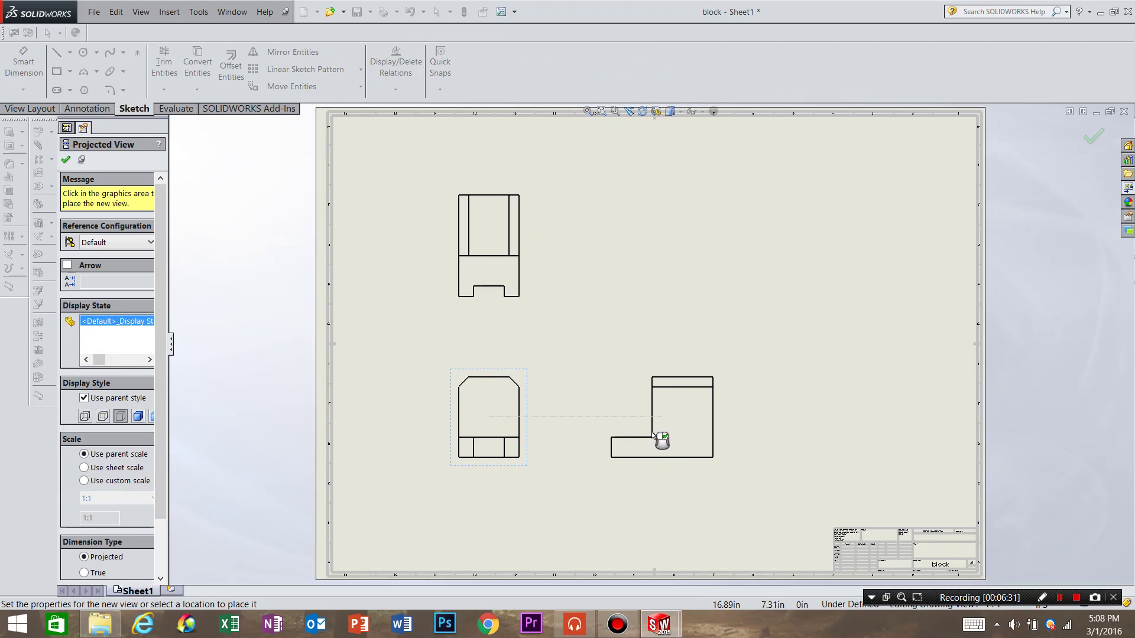
left_click(650, 433)
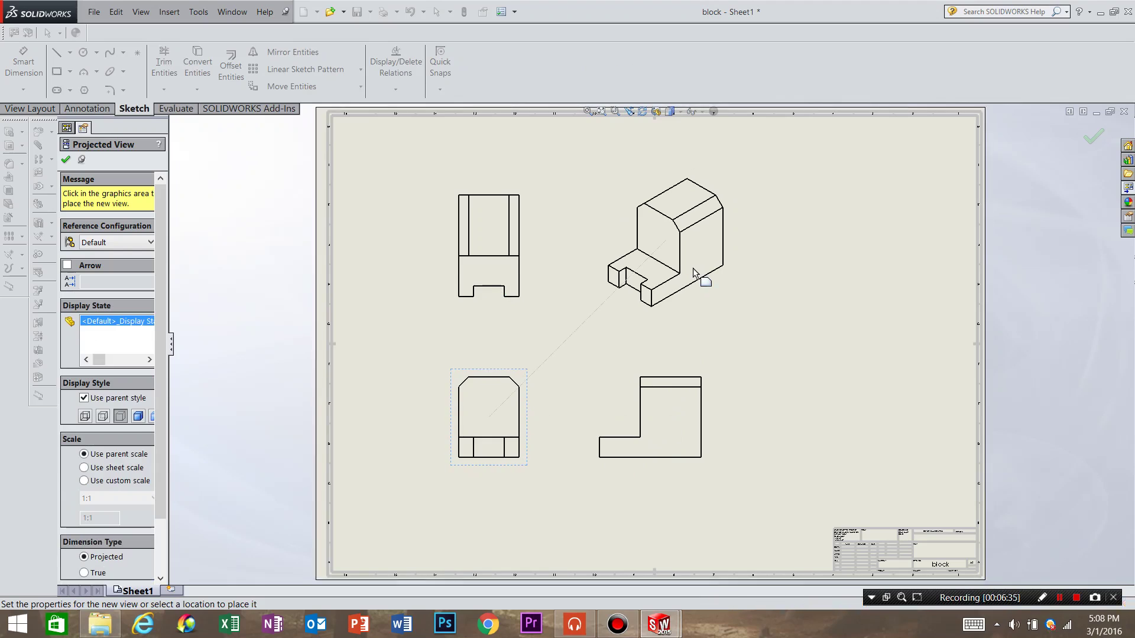
left_click(695, 273)
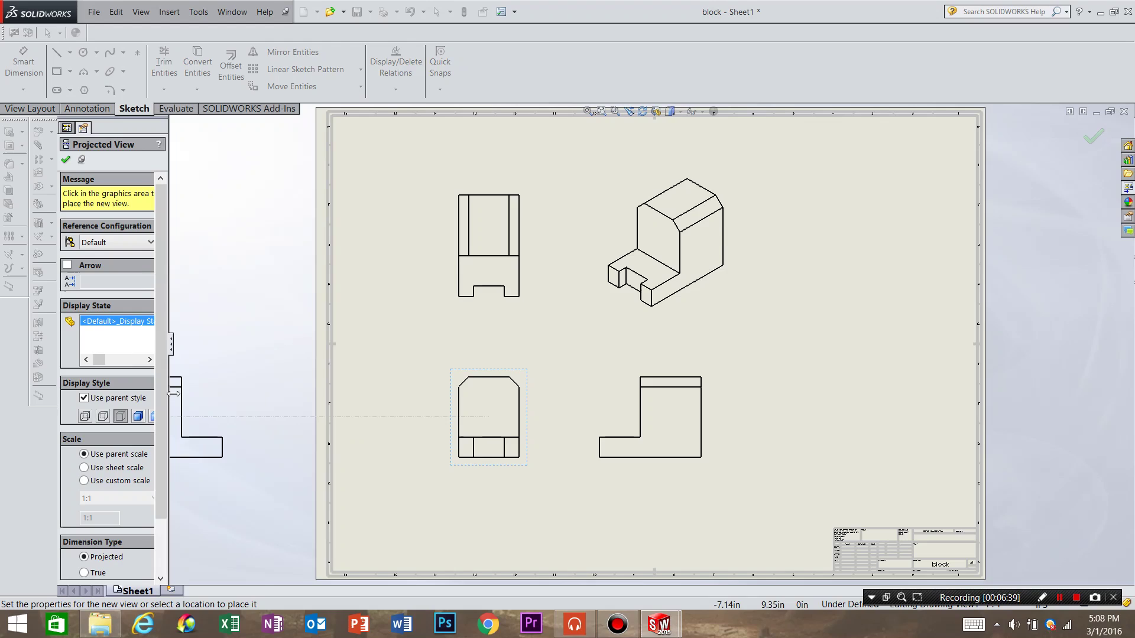
left_click_drag(174, 393, 290, 395)
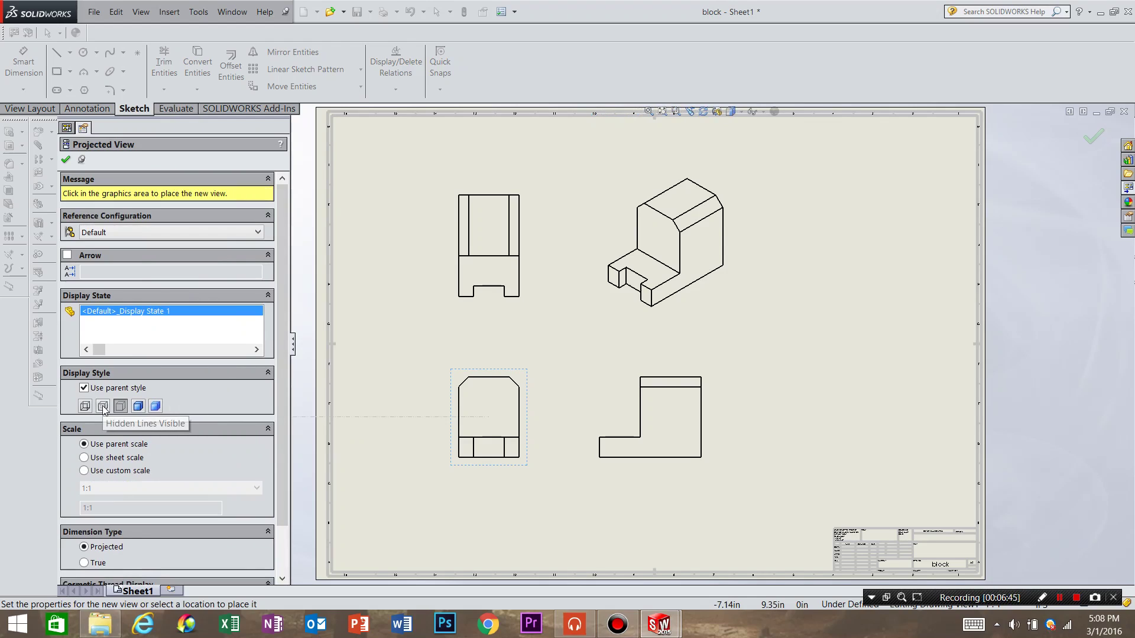
Set the projected and front drawing views to Hidden Lines Visible so hidden edges appear dashed
left_click(103, 406)
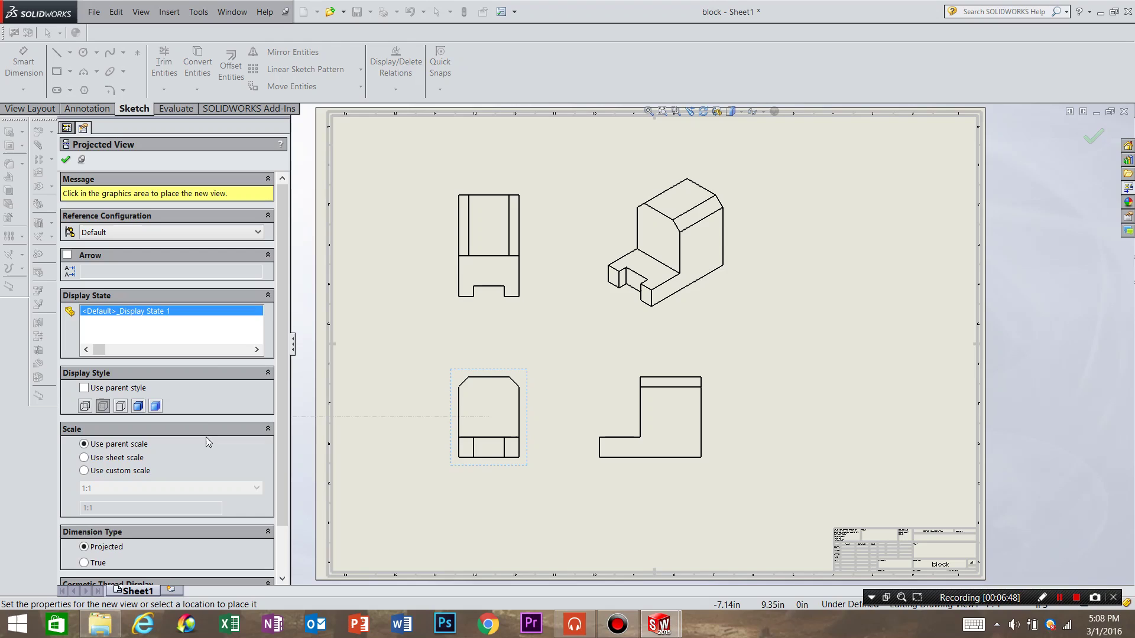
left_click(384, 402)
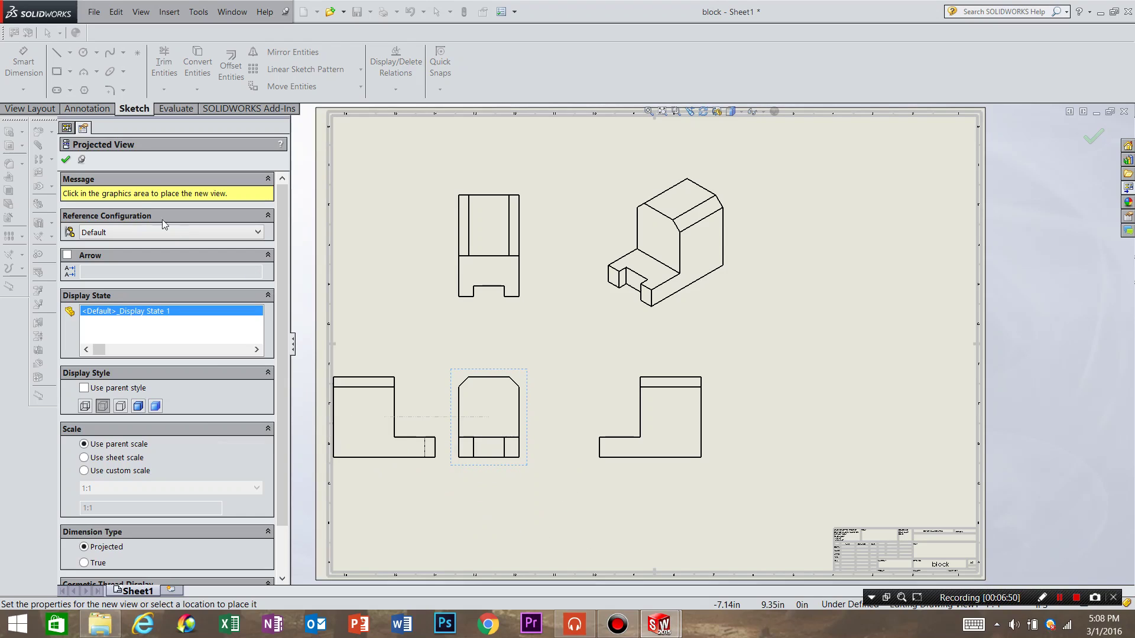
left_click(66, 160)
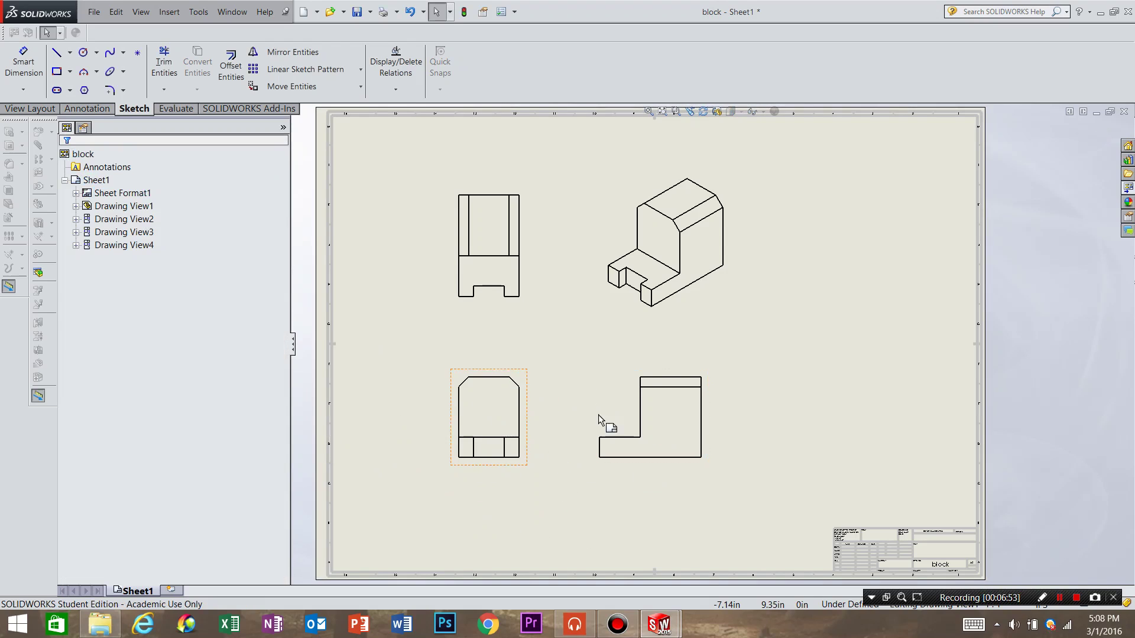
left_click(508, 466)
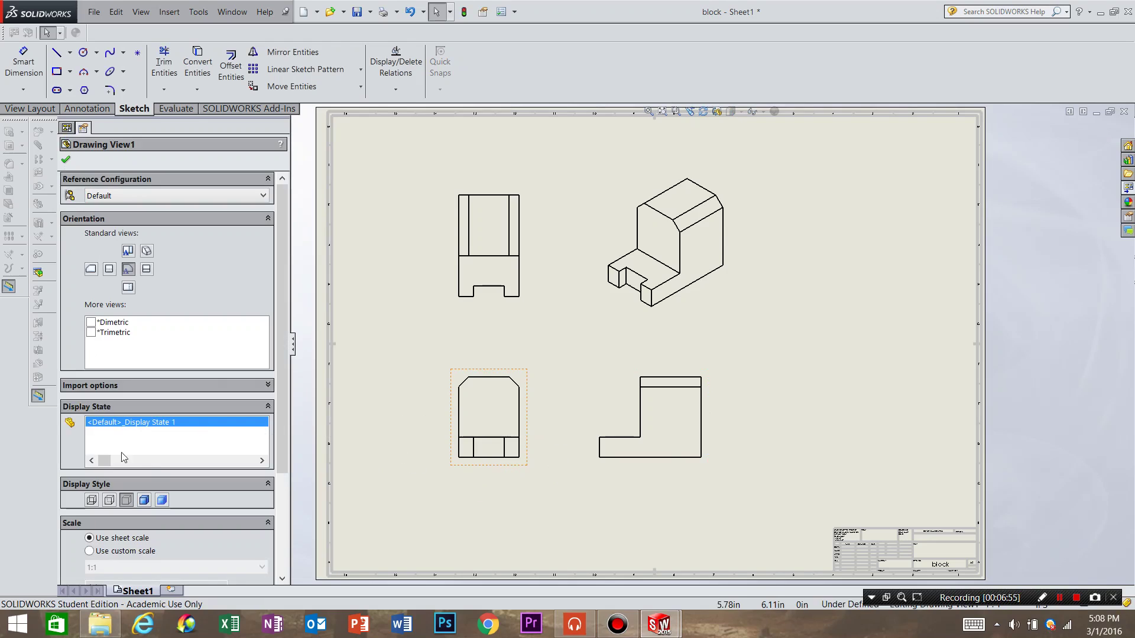
left_click(108, 501)
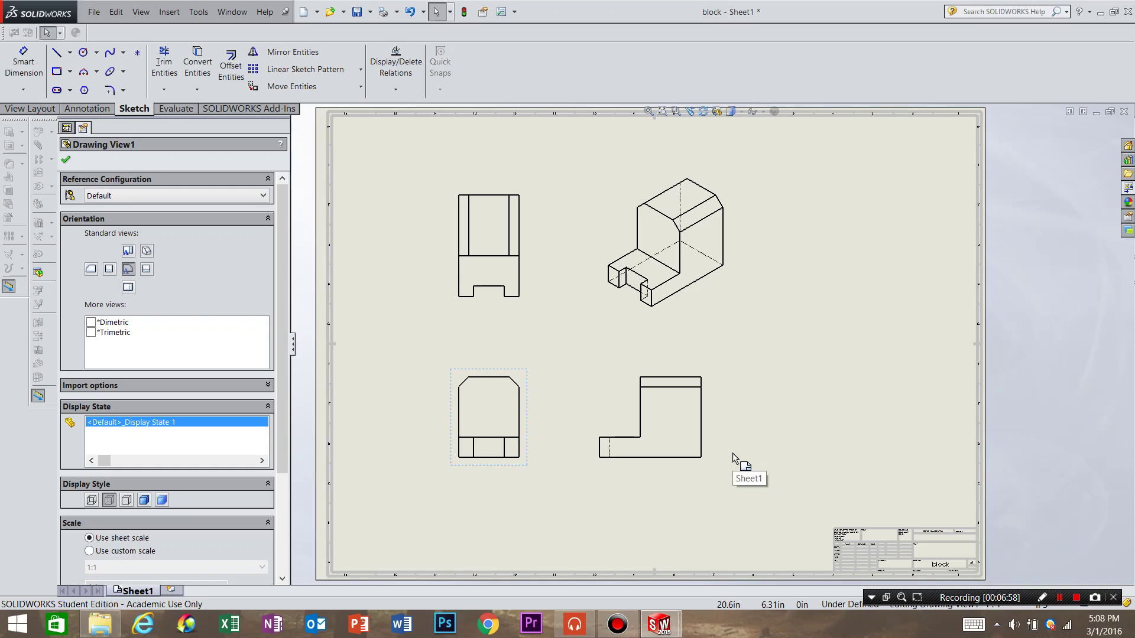
left_click(68, 160)
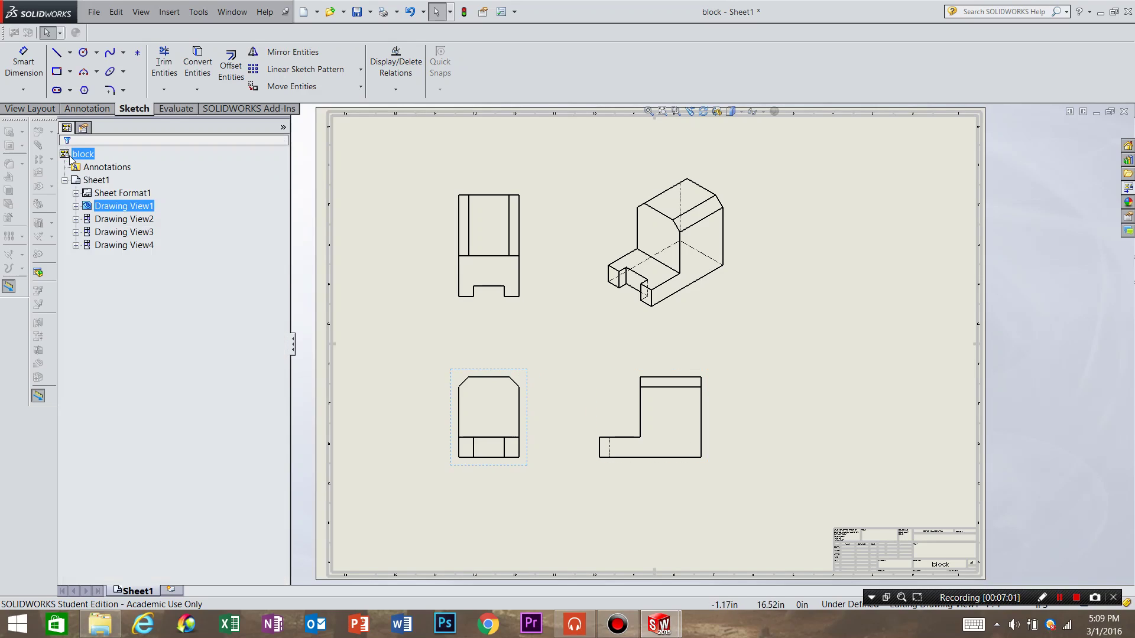
Insert Model Items into the front view with the source set to Entire model
left_click(95, 109)
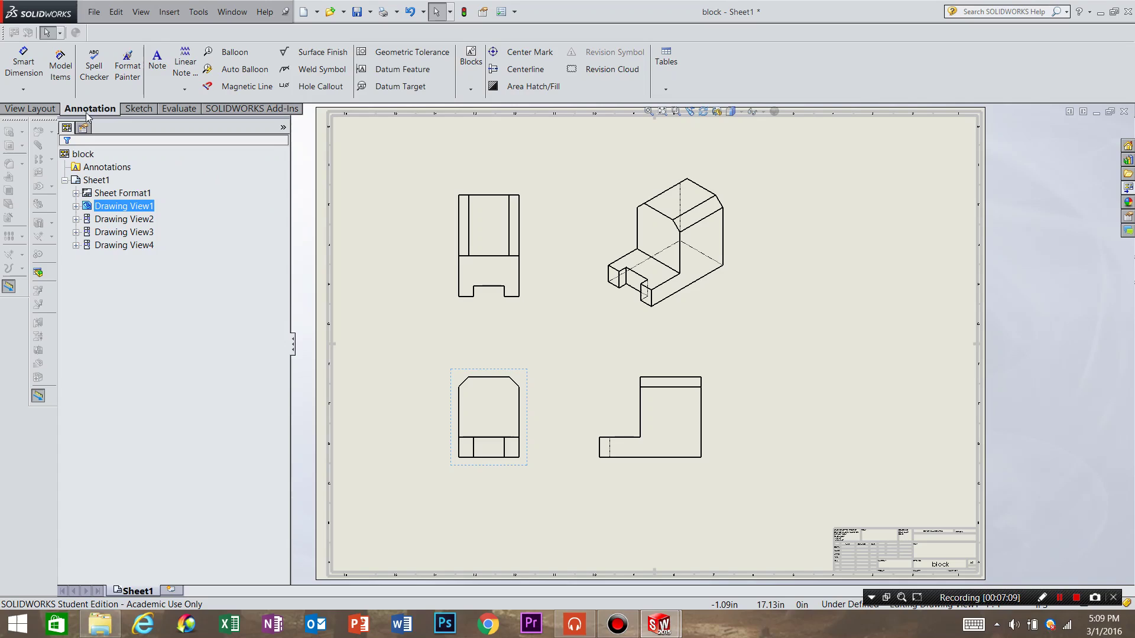
left_click(68, 76)
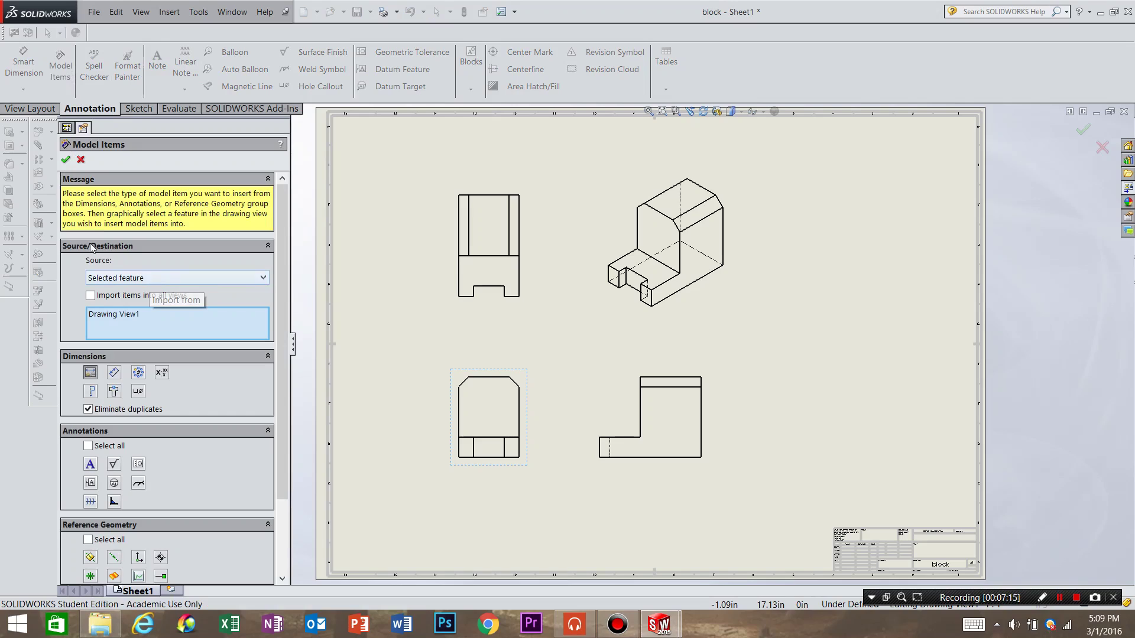
left_click(137, 278)
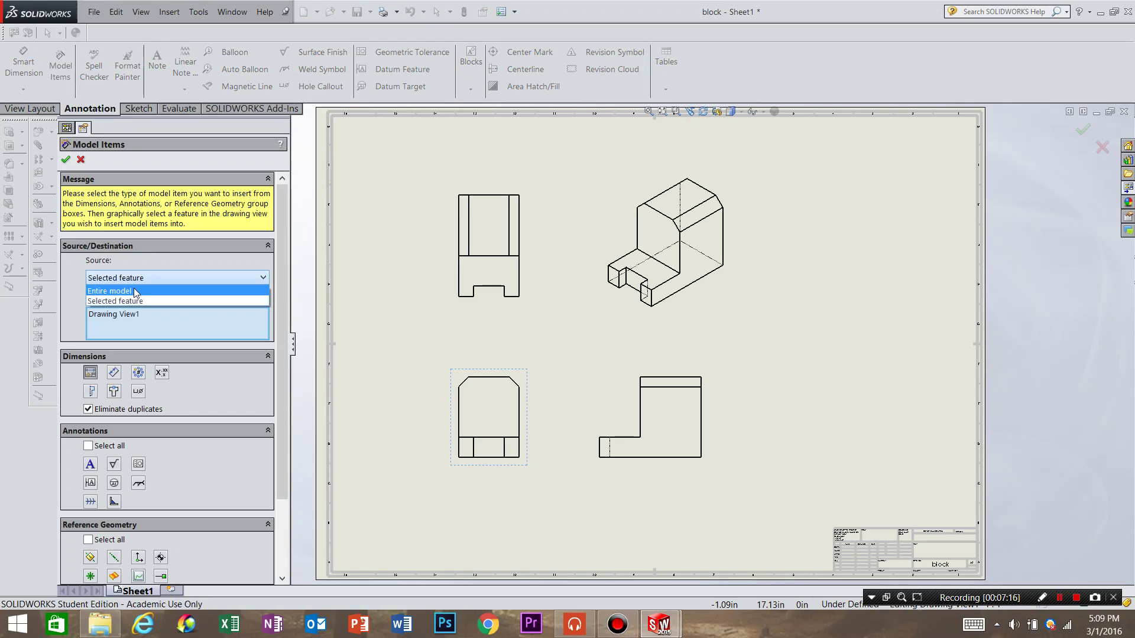
left_click(136, 290)
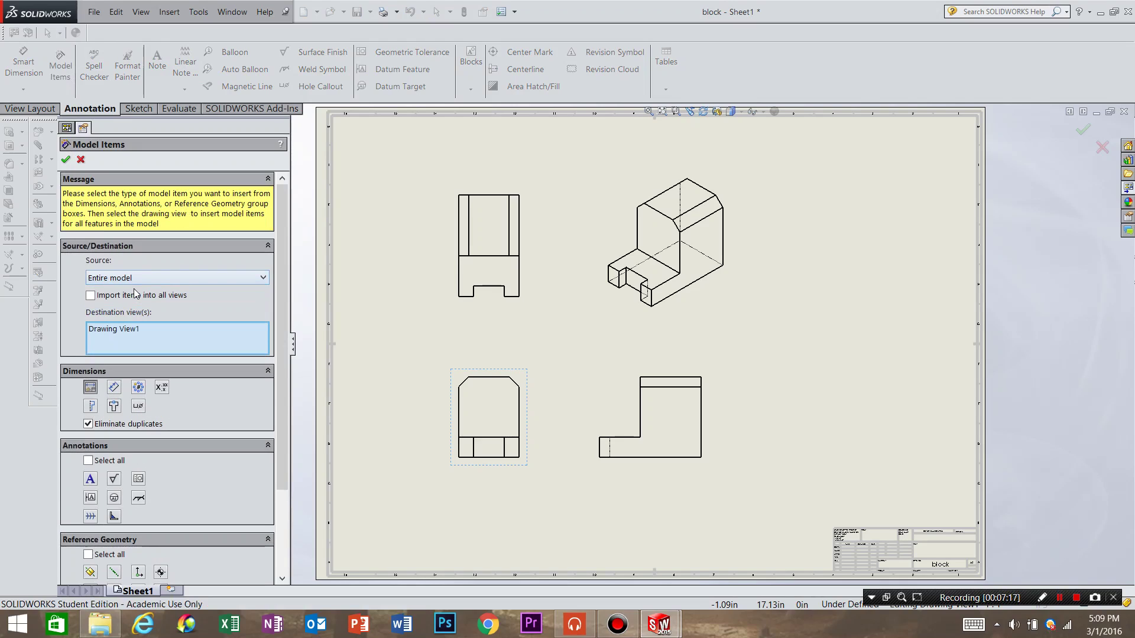
left_click(66, 160)
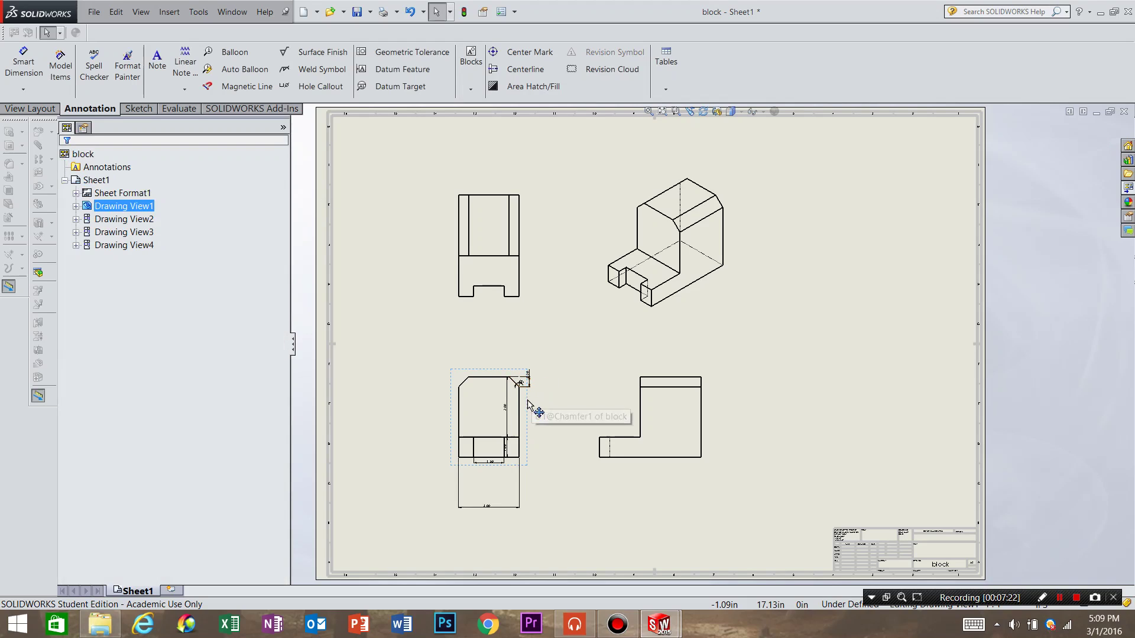
Reposition the front view's 3.00, 0.50, 45° and 1.00 dimensions clear of the block outline
scroll(521, 402, "down", 3)
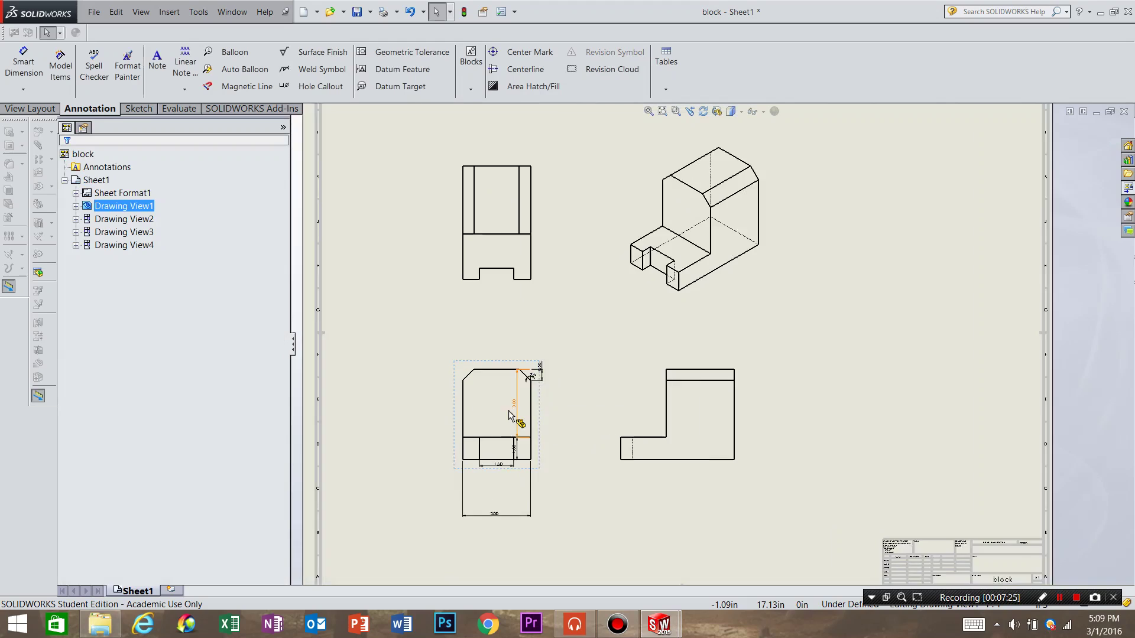
scroll(551, 403, "down", 2)
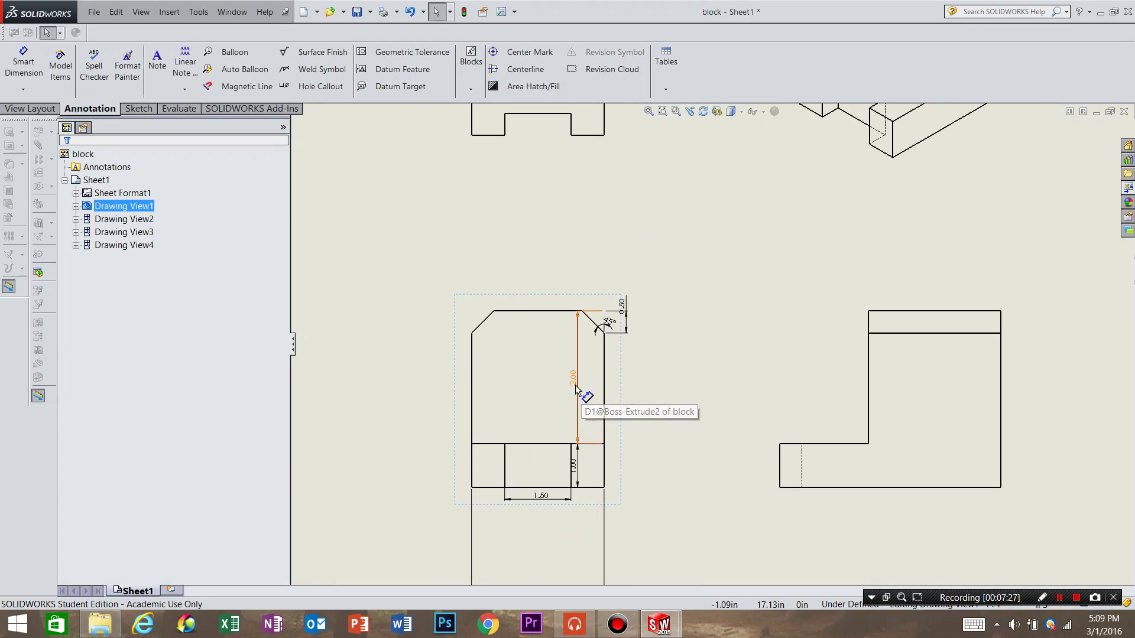
left_click_drag(599, 387, 669, 381)
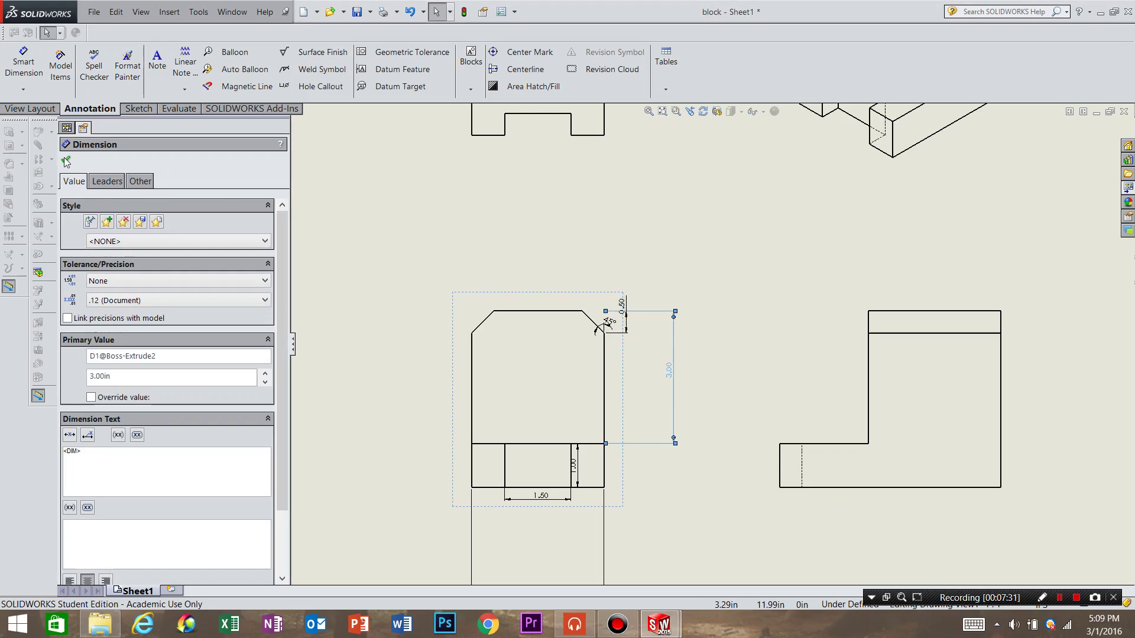
left_click(550, 320)
left_click_drag(626, 308, 633, 362)
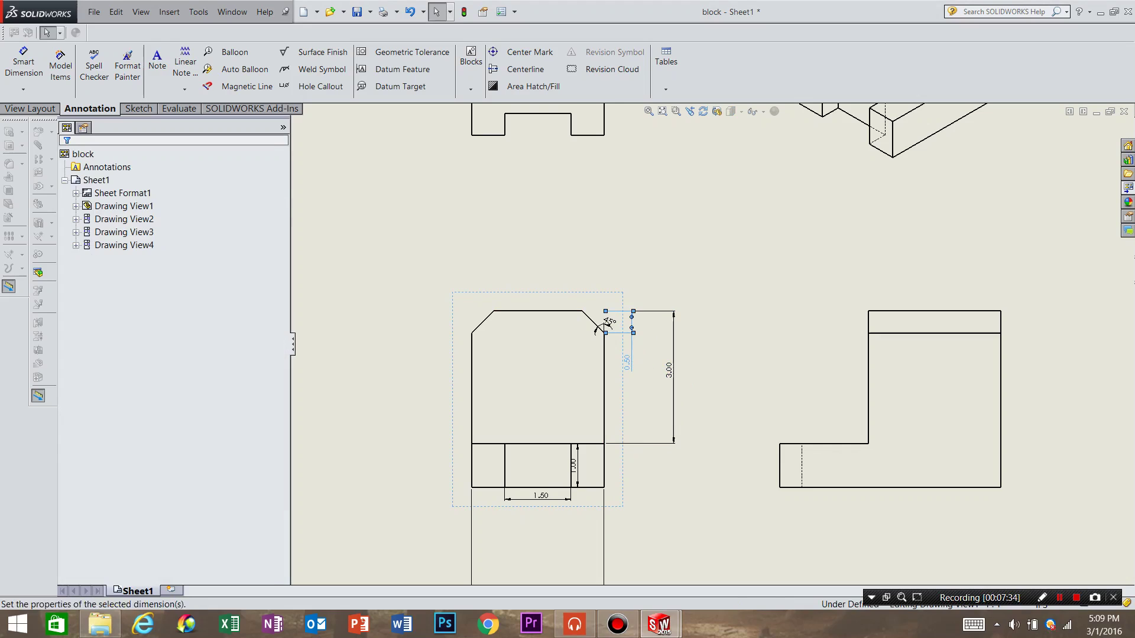
left_click(64, 162)
scroll(615, 325, "down", 4)
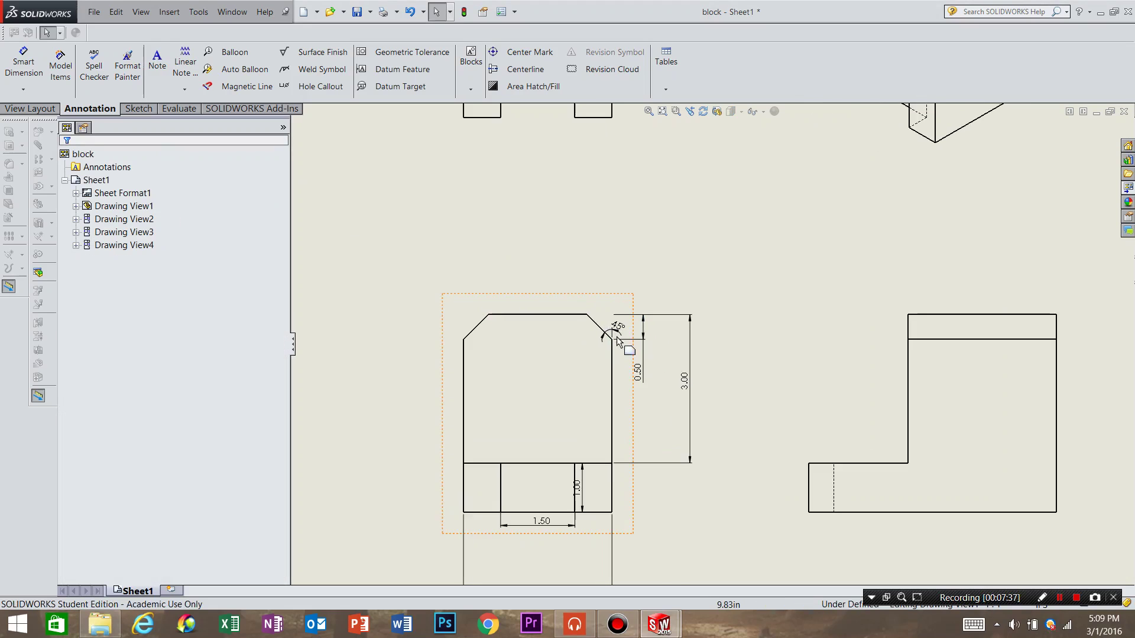
left_click_drag(630, 339, 595, 365)
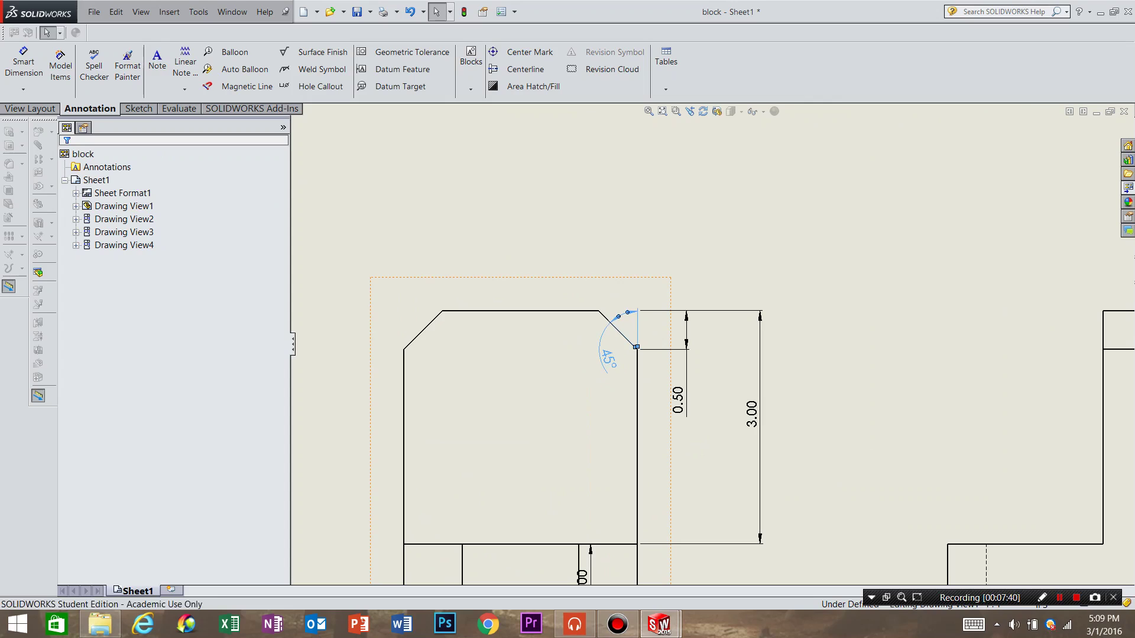
left_click(502, 367)
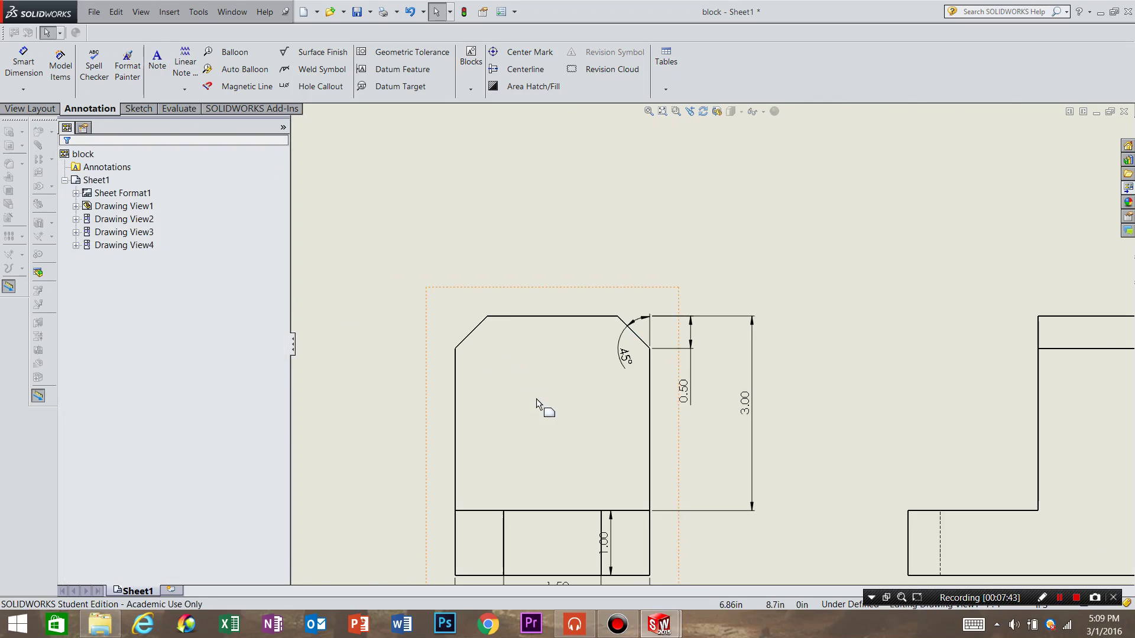
scroll(650, 473, "up", 2)
scroll(653, 431, "down", 4)
left_click_drag(655, 421, 766, 417)
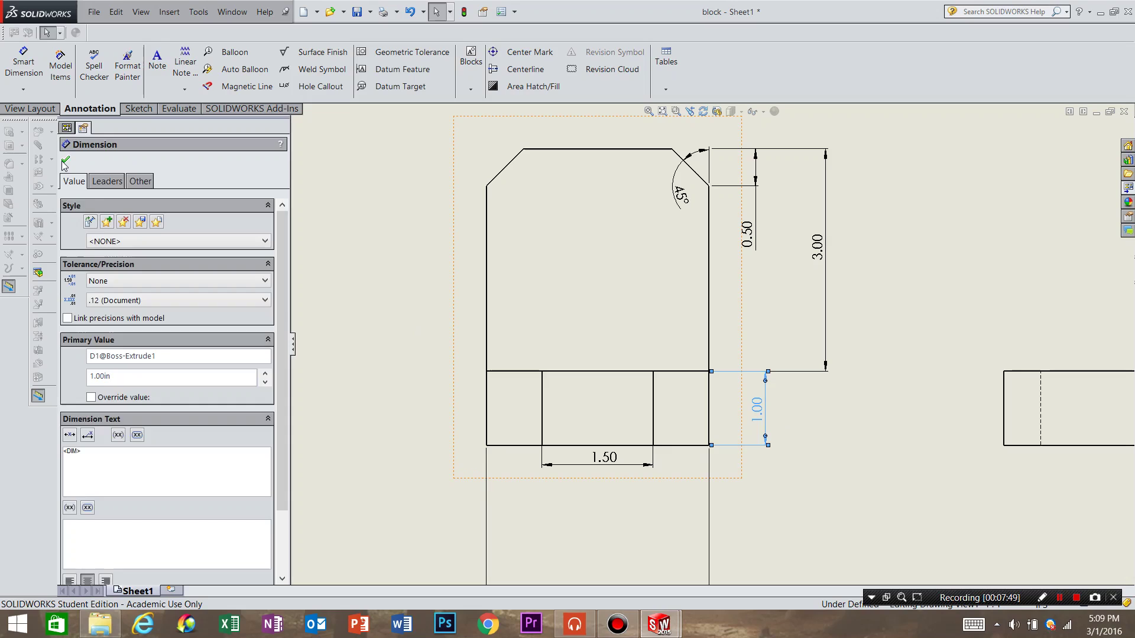
left_click(66, 160)
Move the 3.00 width and 1.50 notch dimensions up close beneath the view
scroll(676, 436, "up", 2)
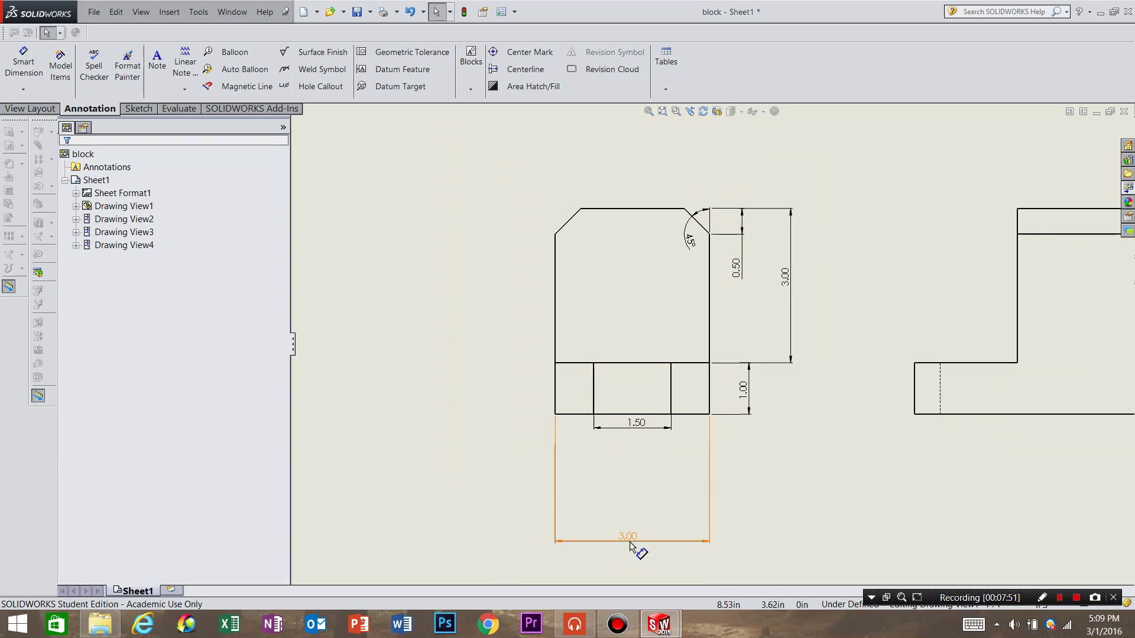
left_click_drag(636, 541, 634, 474)
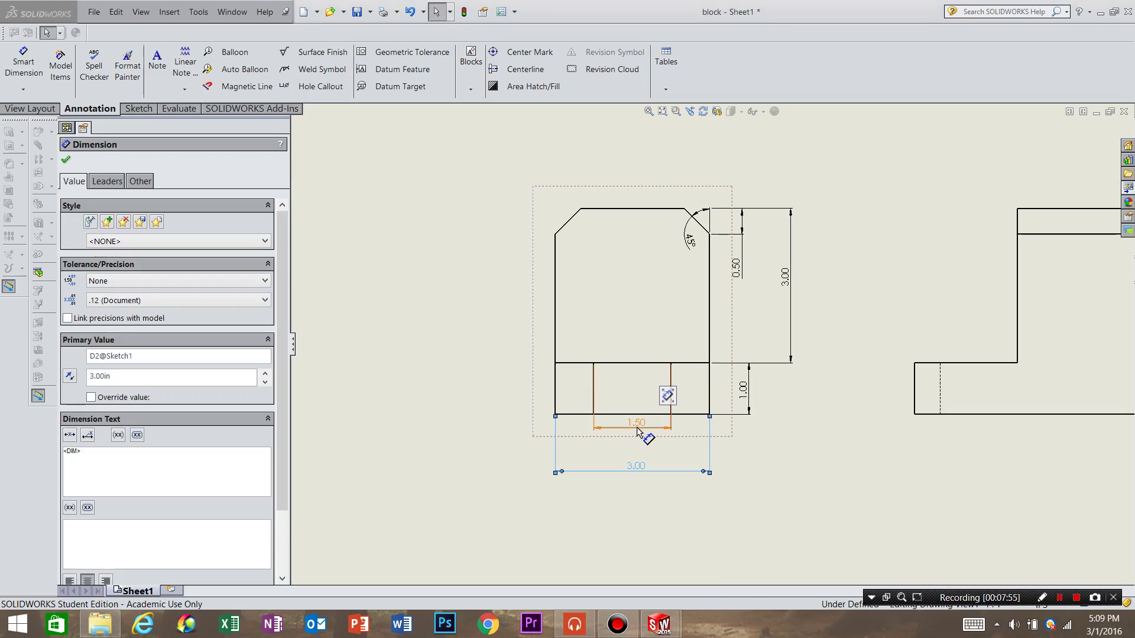
left_click_drag(638, 431, 640, 441)
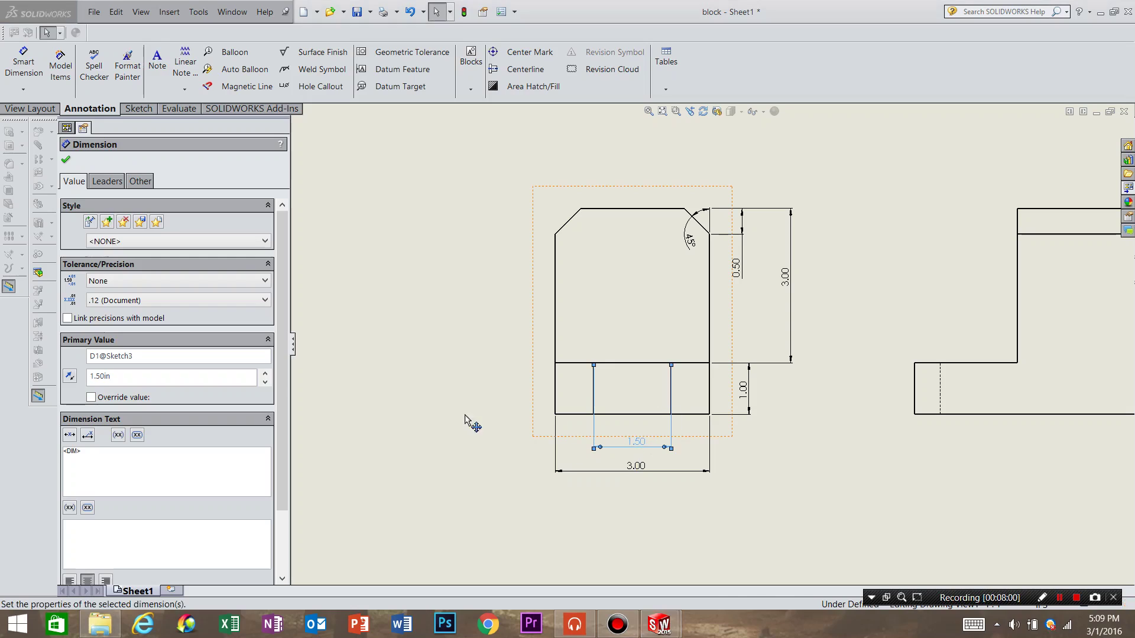
left_click(65, 161)
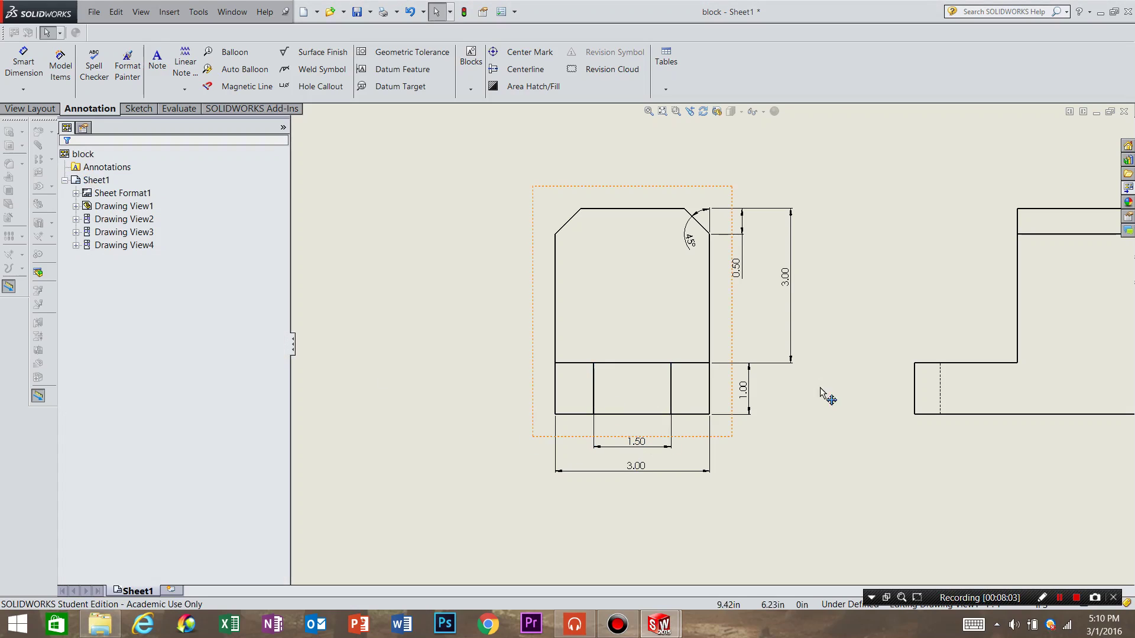
scroll(818, 325, "up", 6)
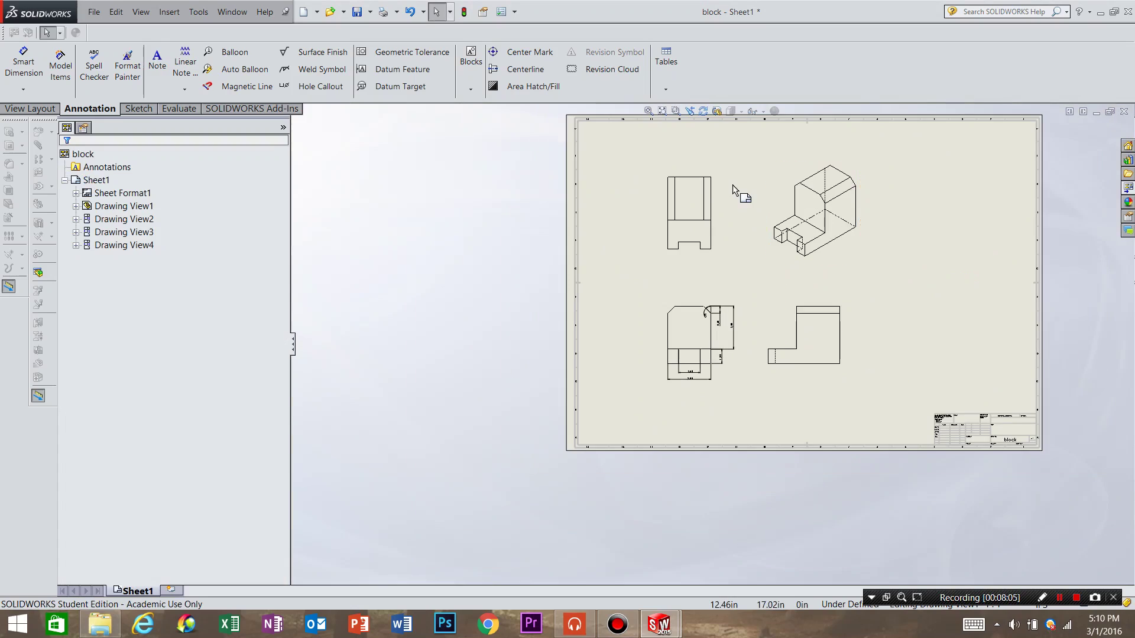
Import Model Items from the entire model into the top-left drawing view
left_click(687, 226)
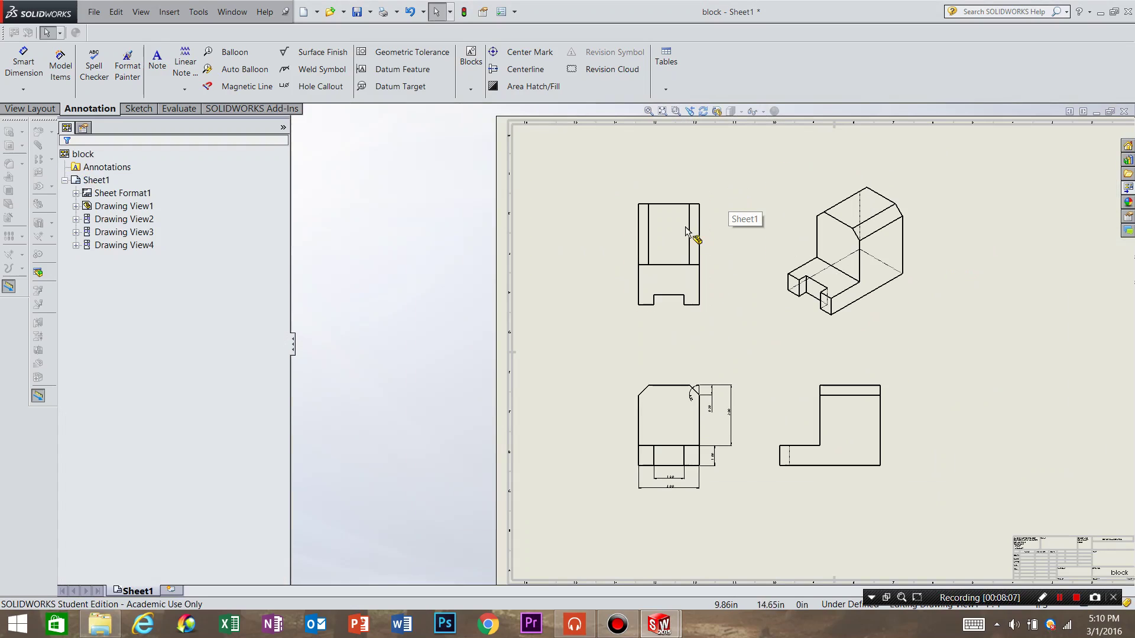
left_click(832, 505)
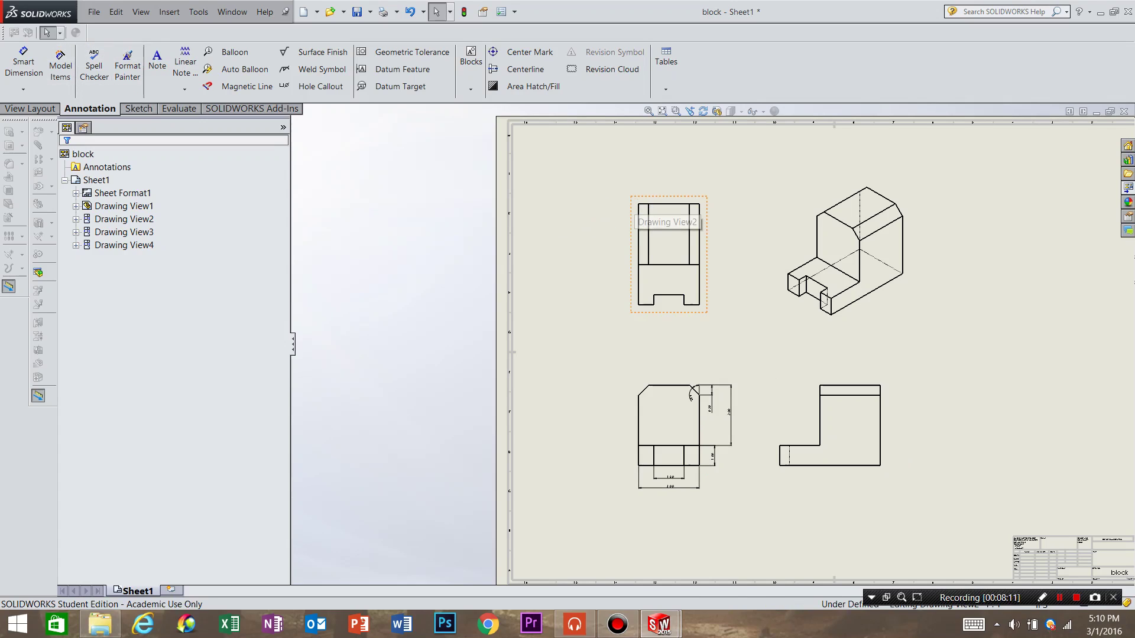
left_click(642, 206)
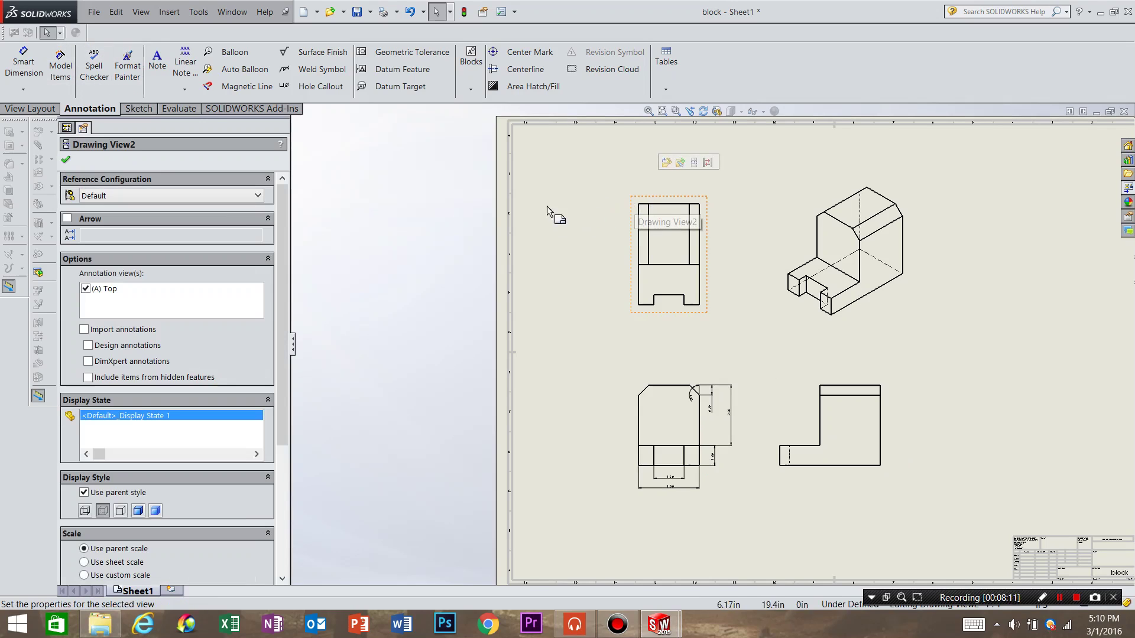
left_click(69, 70)
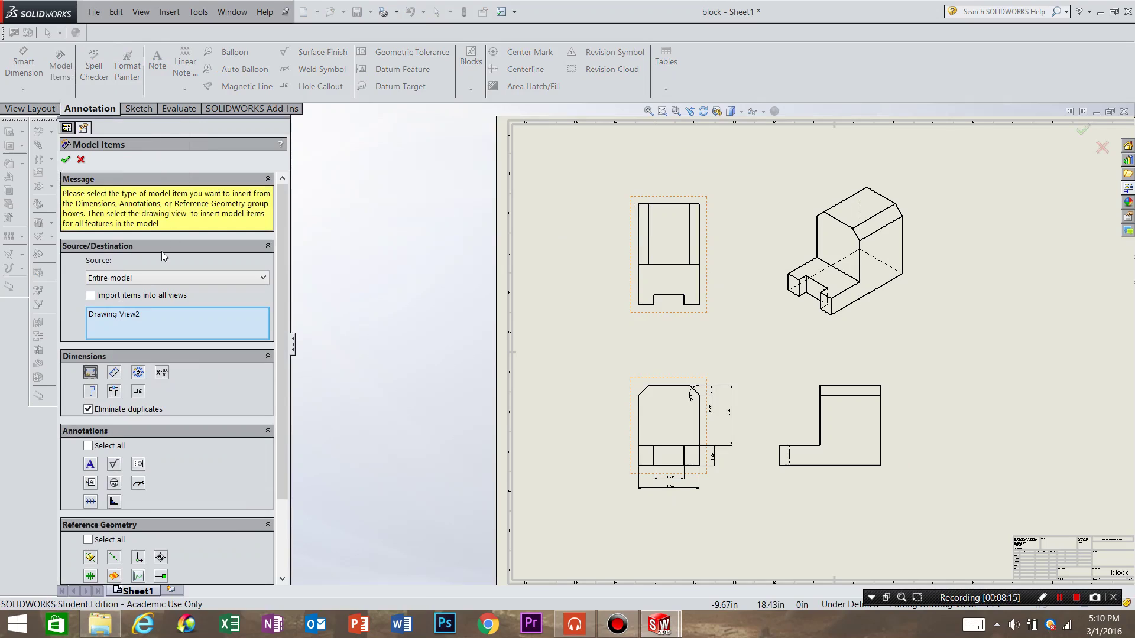
left_click(140, 281)
left_click(141, 278)
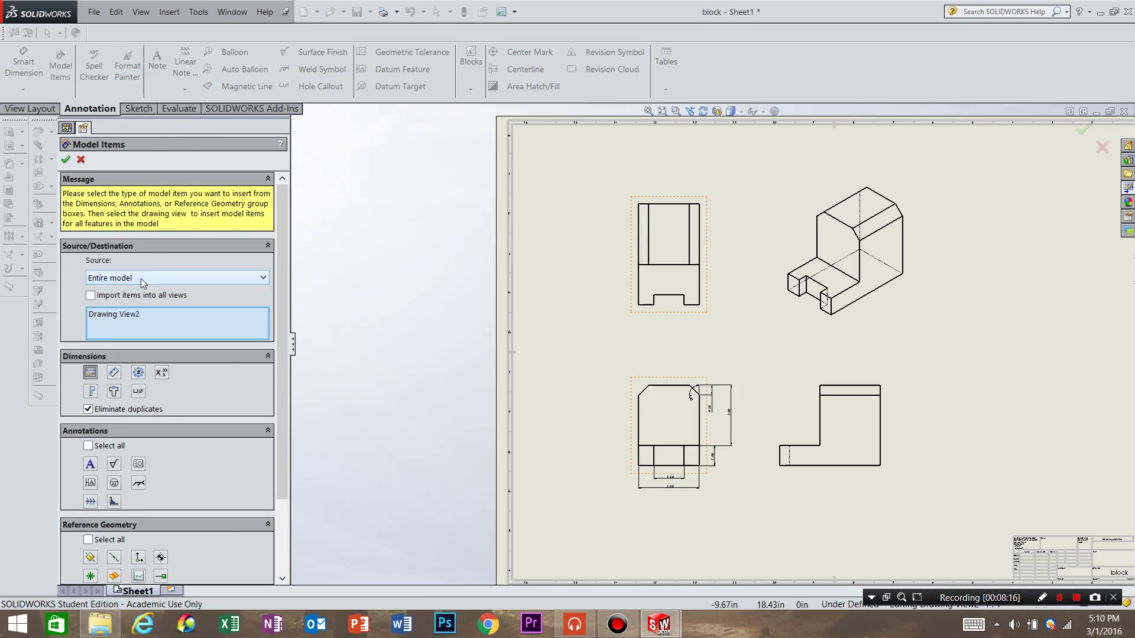
left_click(66, 160)
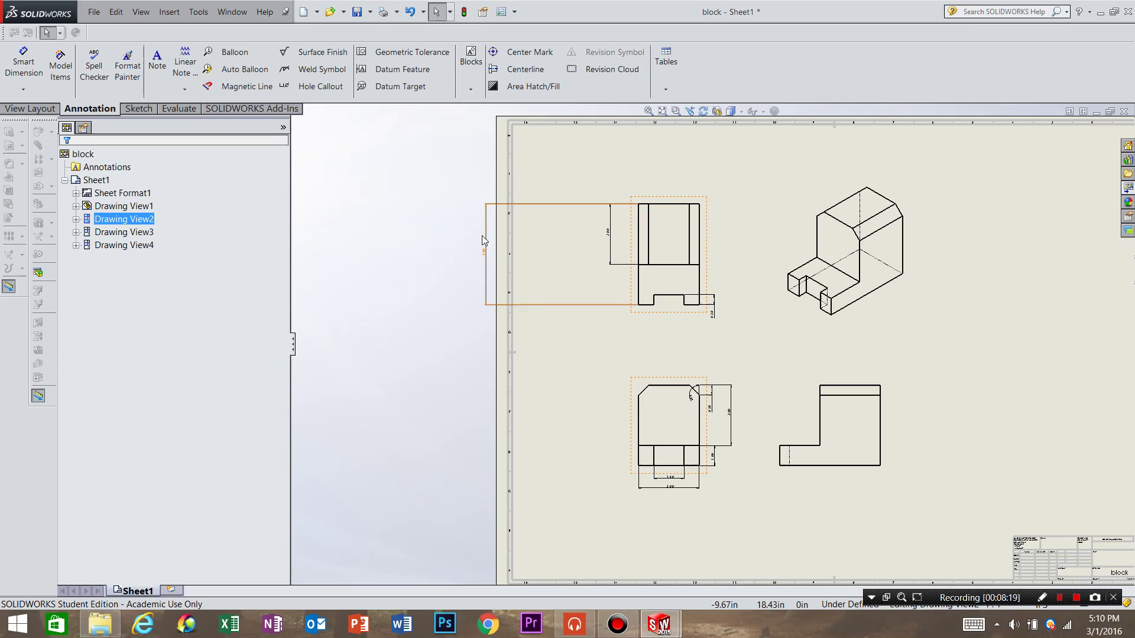
Stack the 5.00, 3.00 and 0.50 height dimensions along the view's left side
left_click_drag(498, 255, 583, 256)
scroll(752, 303, "down", 4)
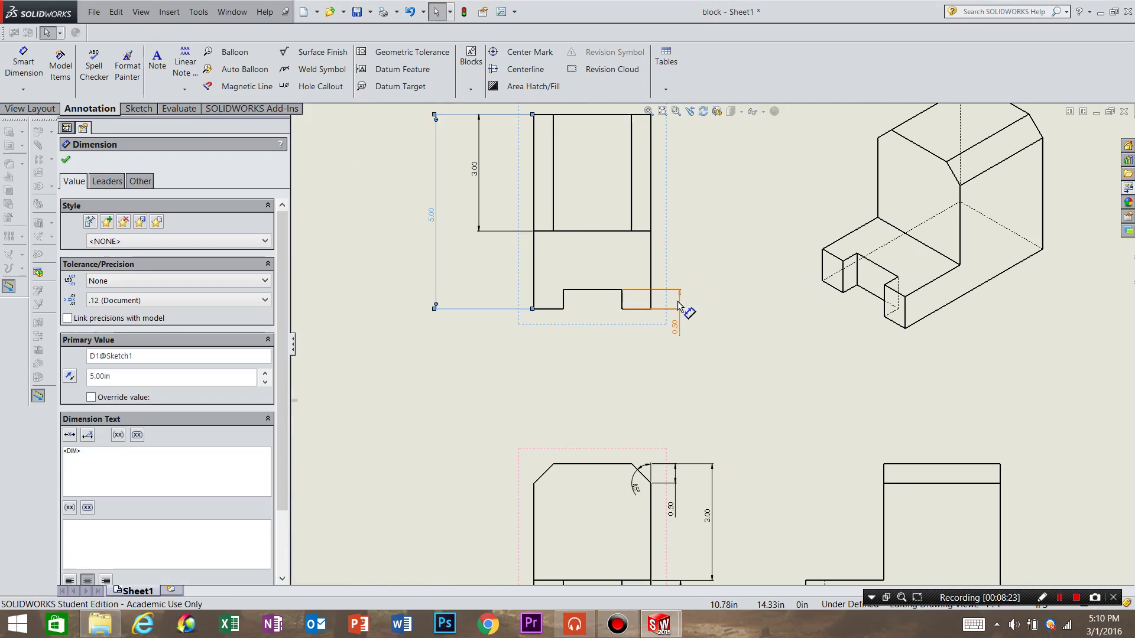
left_click_drag(680, 319, 499, 256)
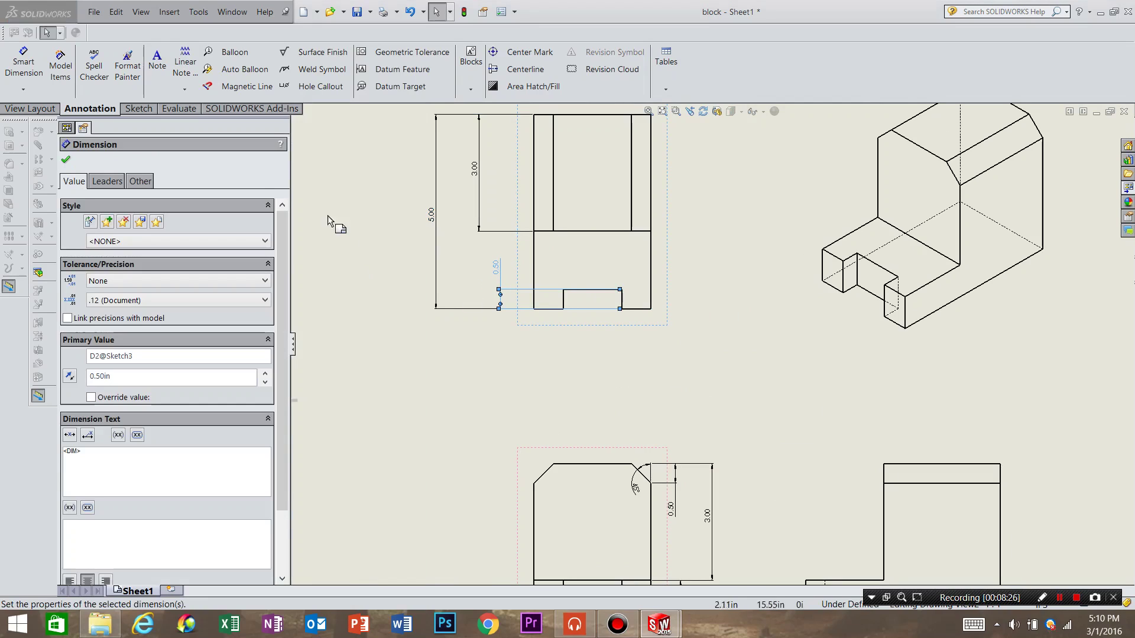
left_click(385, 214)
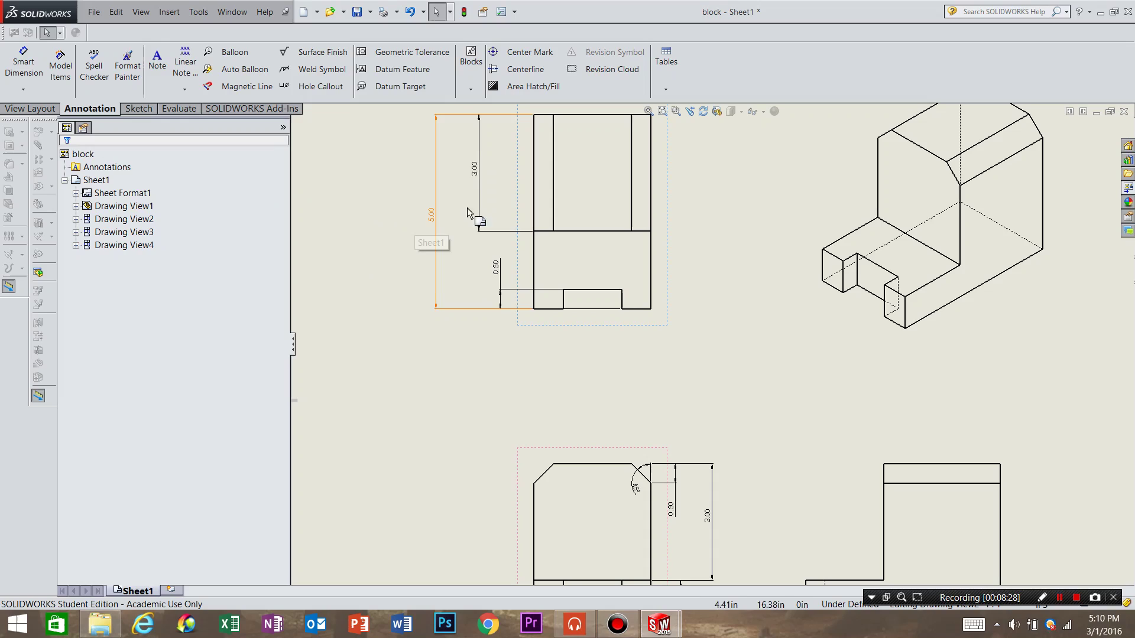
left_click_drag(482, 181, 515, 180)
left_click_drag(431, 214, 456, 223)
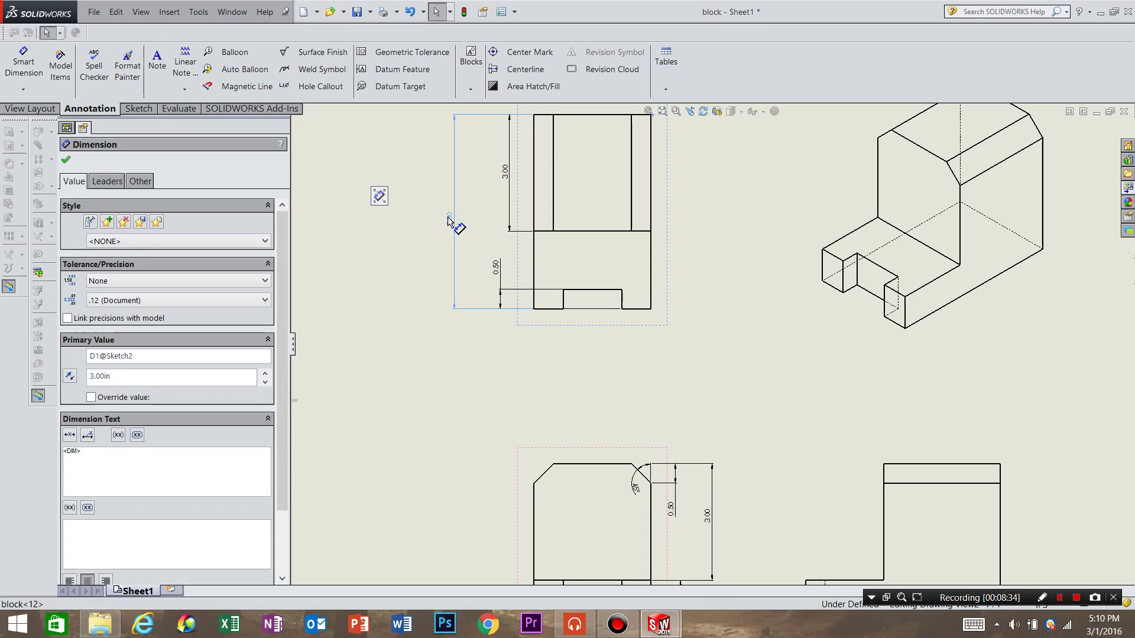
left_click(66, 160)
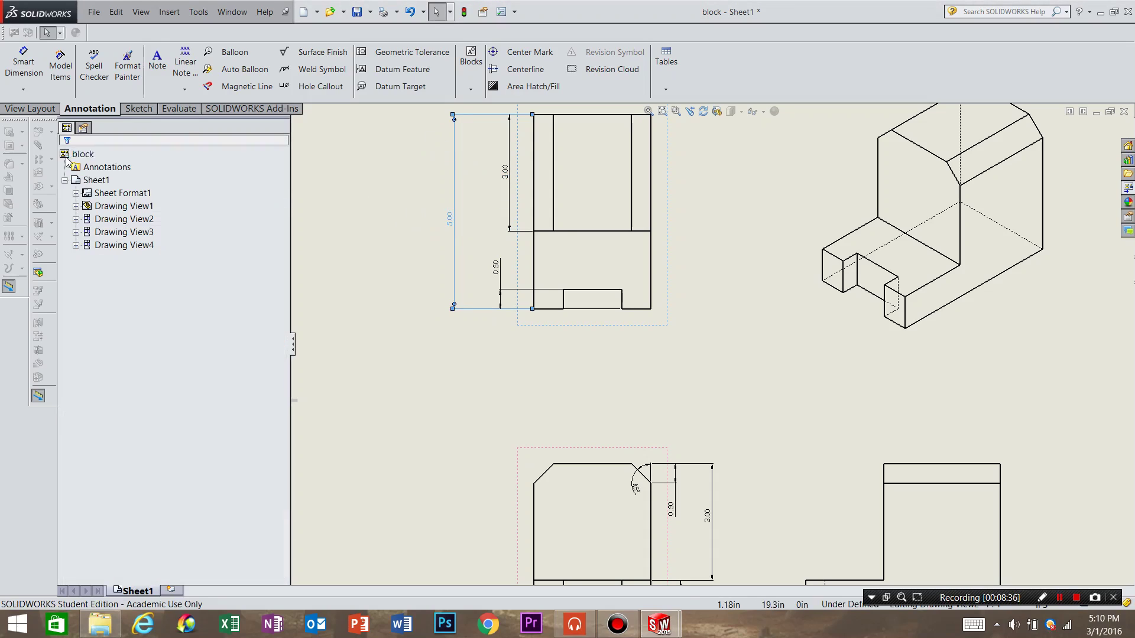
left_click(505, 178)
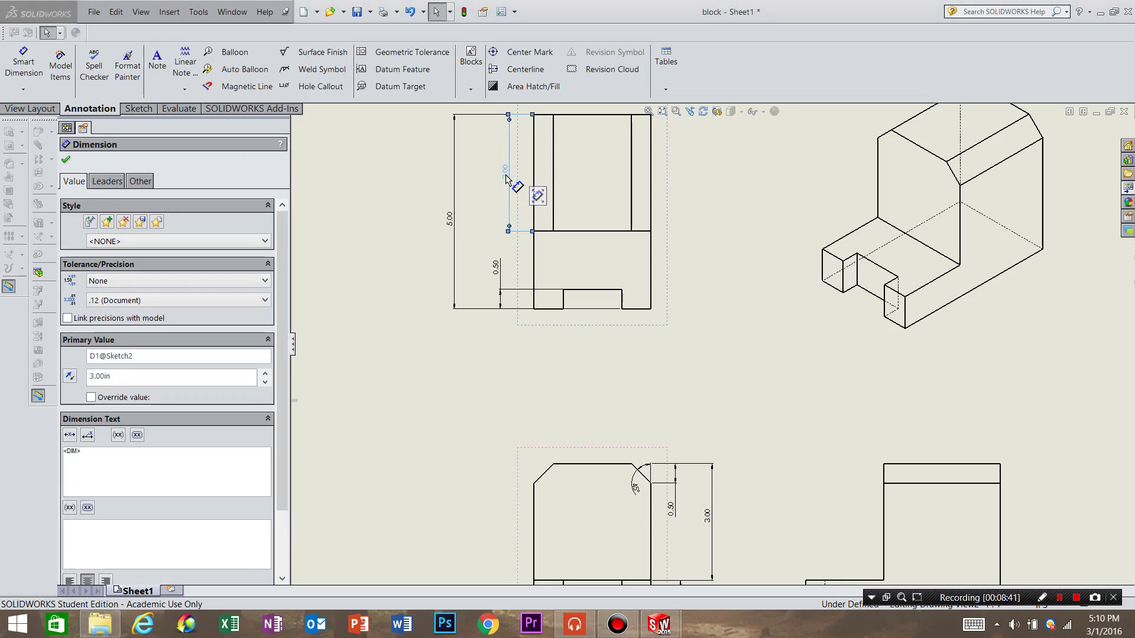
key("Escape")
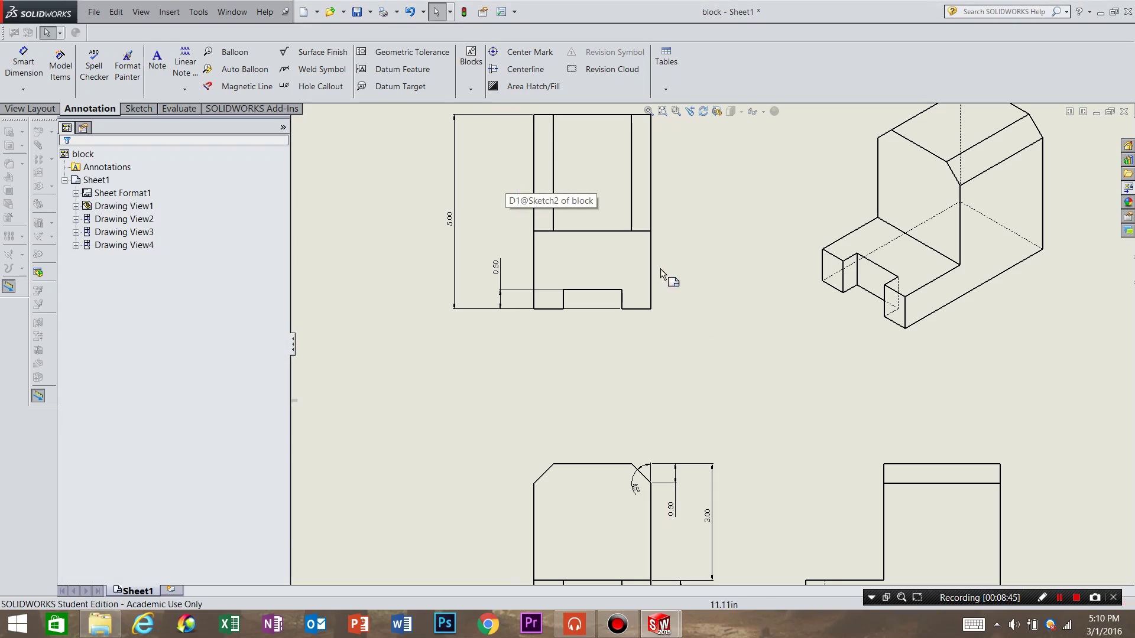
scroll(661, 269, "up", 3)
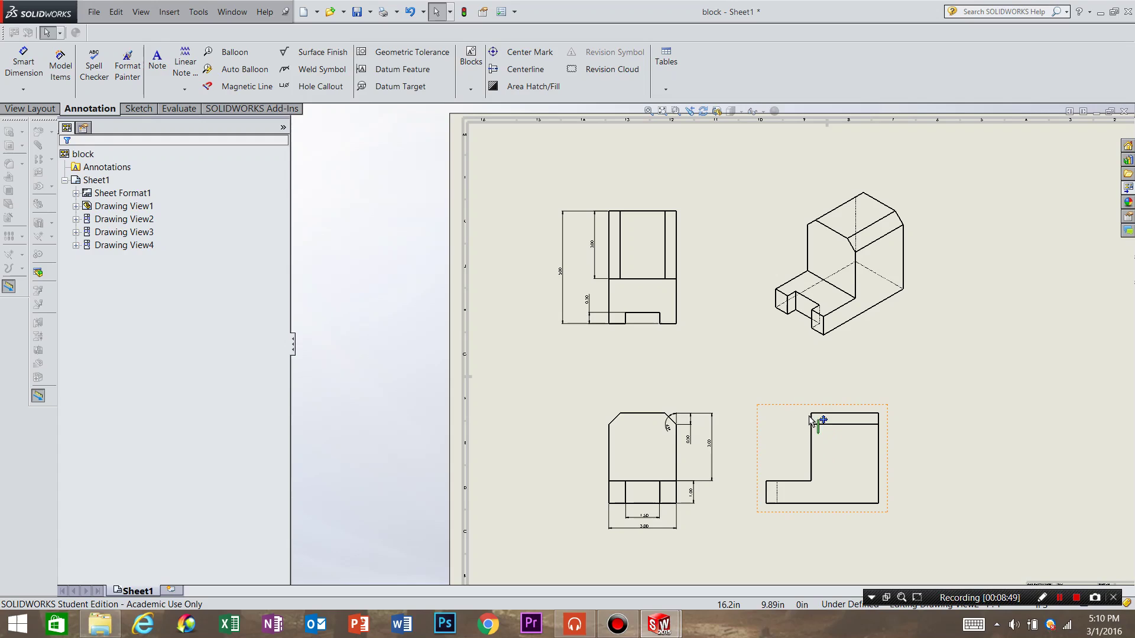
left_click(794, 409)
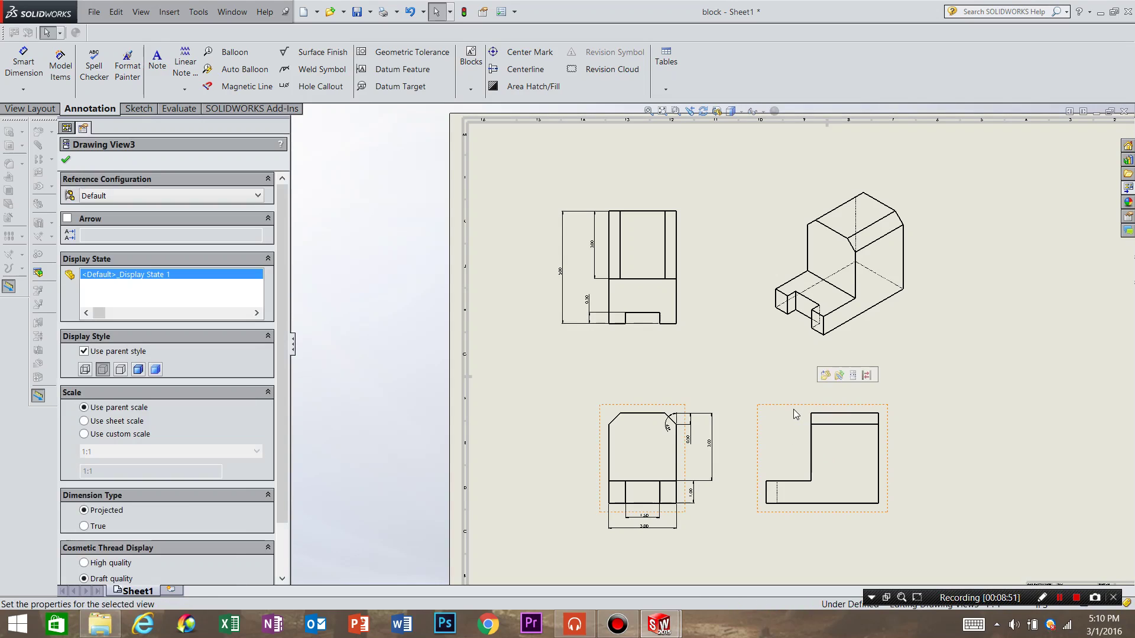
left_click(60, 65)
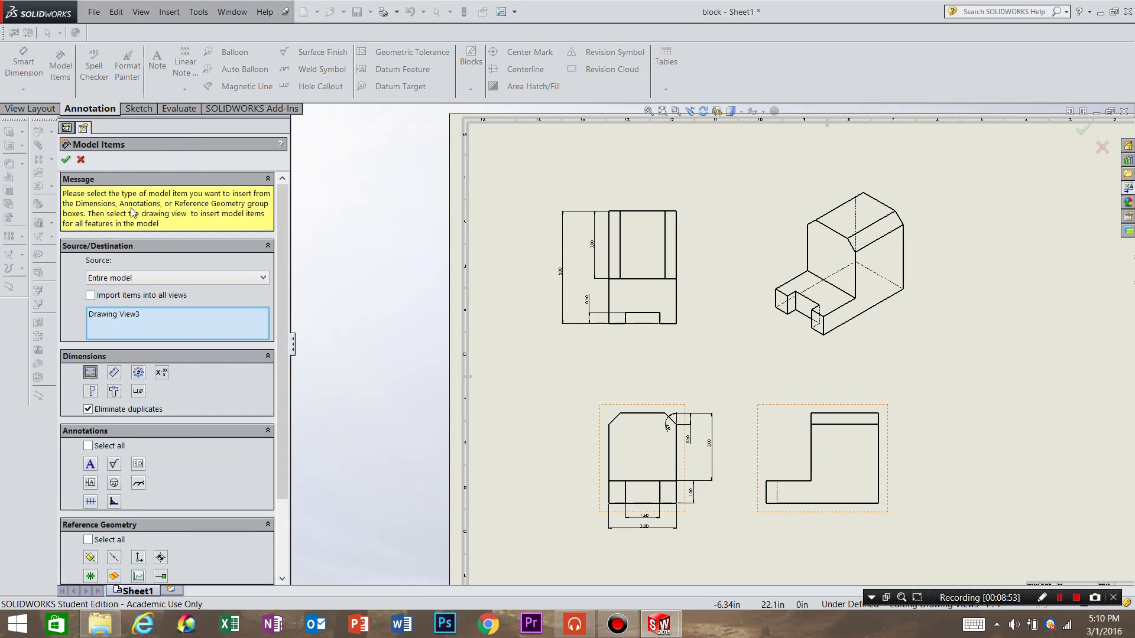
left_click(66, 159)
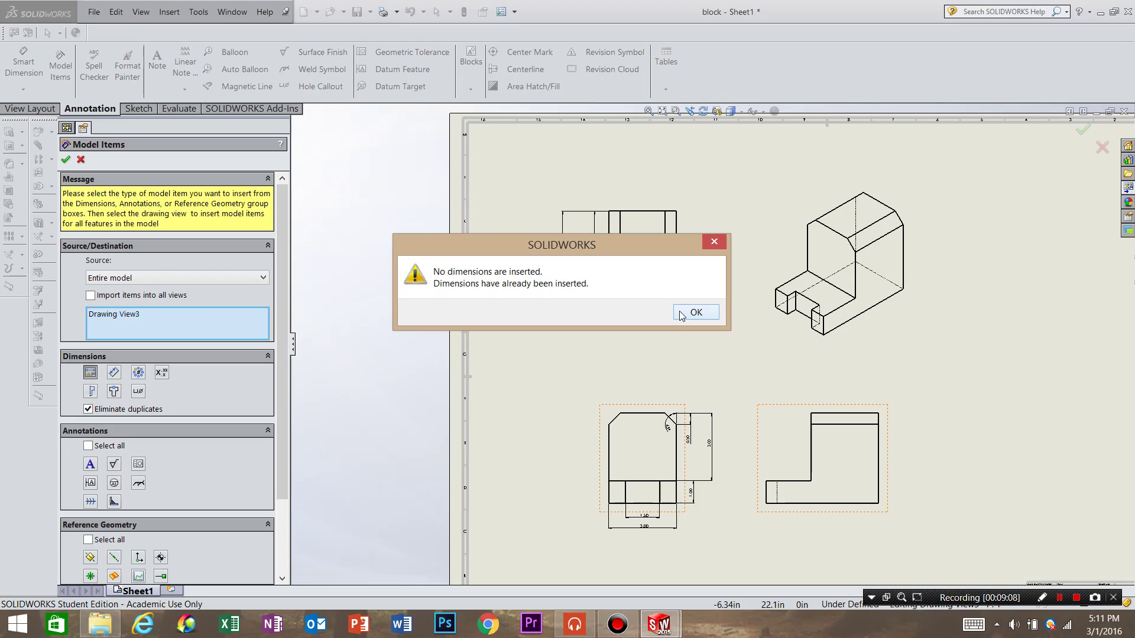
Remove the 3.00 dimension from the top-left view and abandon importing model dimensions
left_click(680, 313)
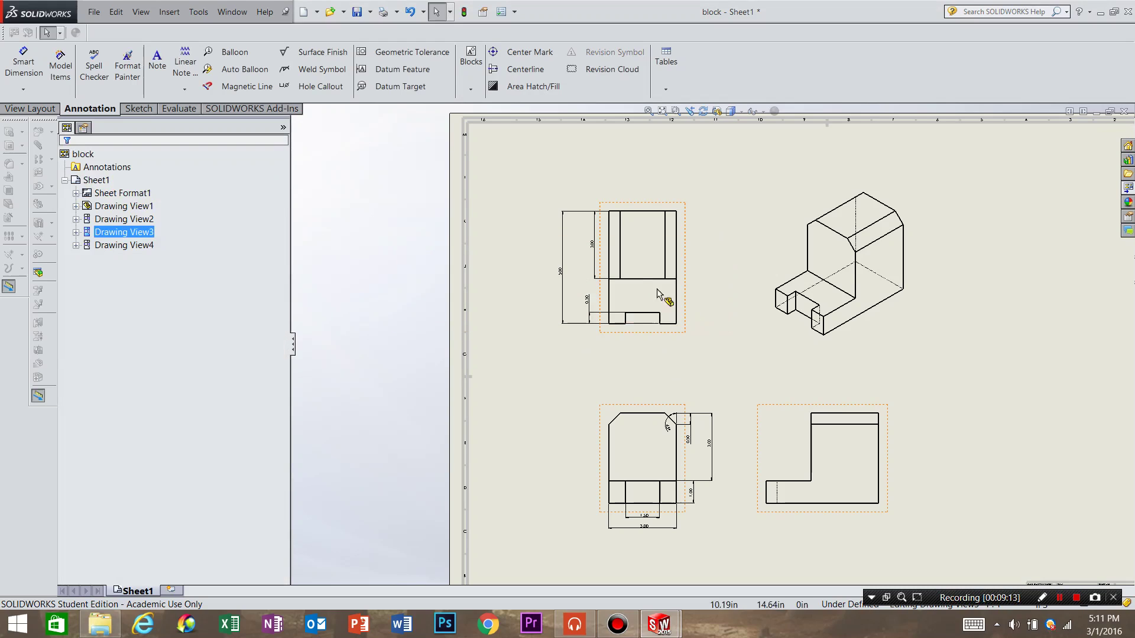
left_click(595, 243)
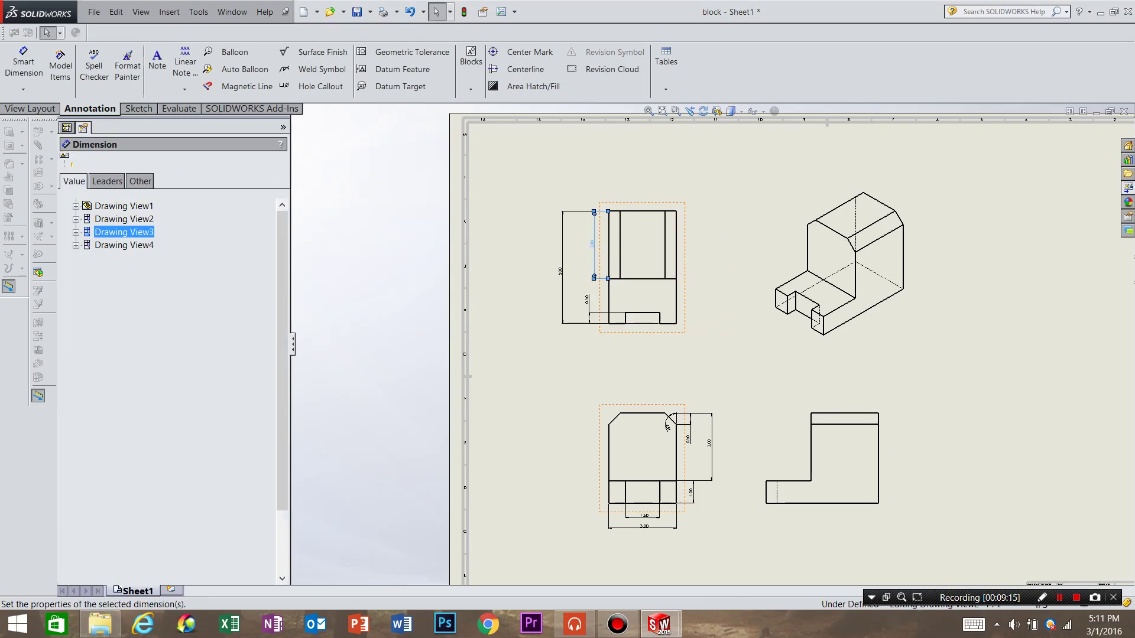
key("Delete")
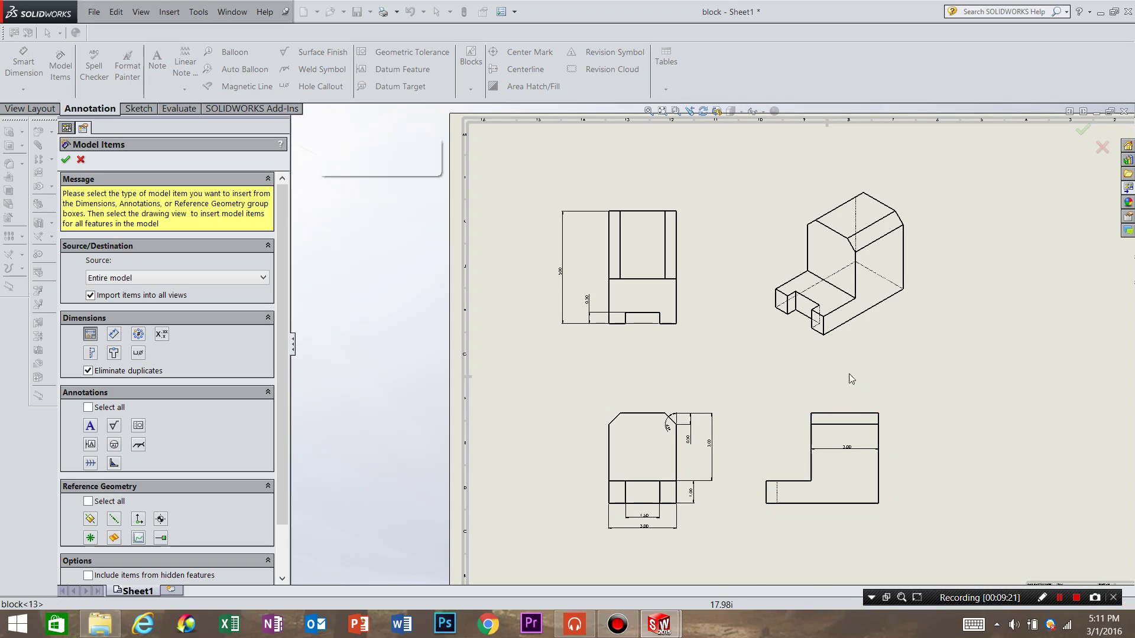
left_click(854, 431)
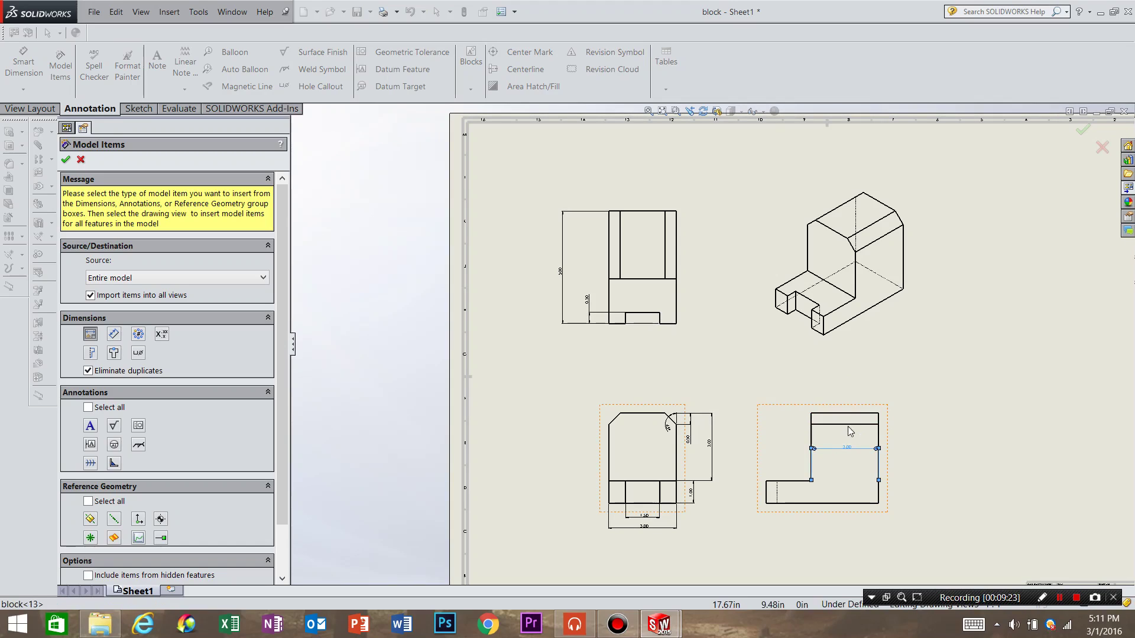
key("Return")
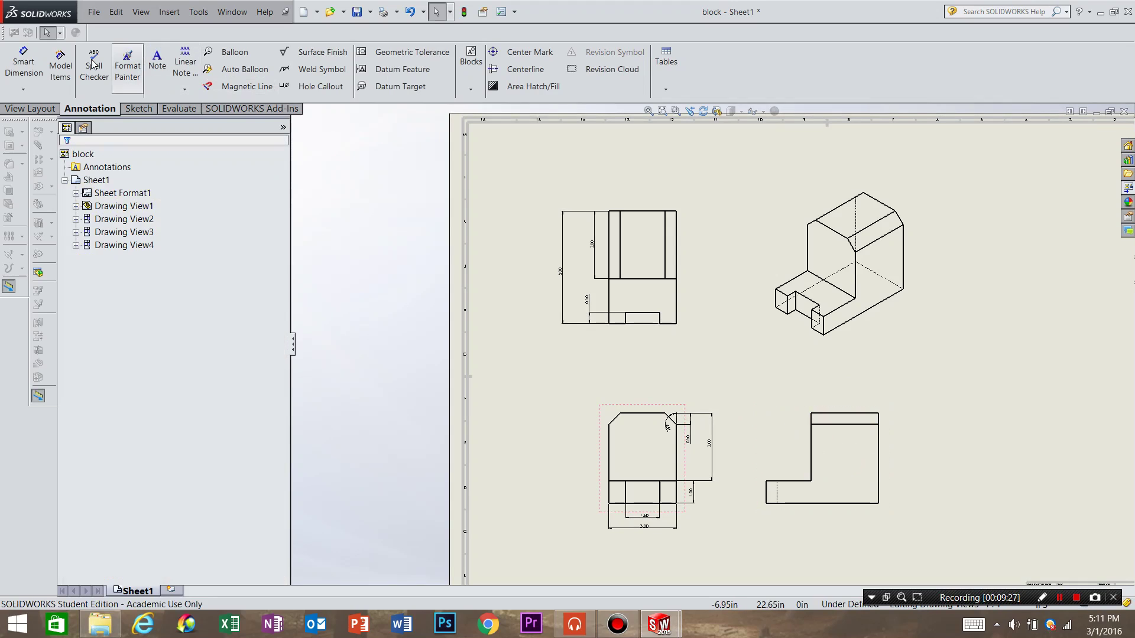
left_click(60, 66)
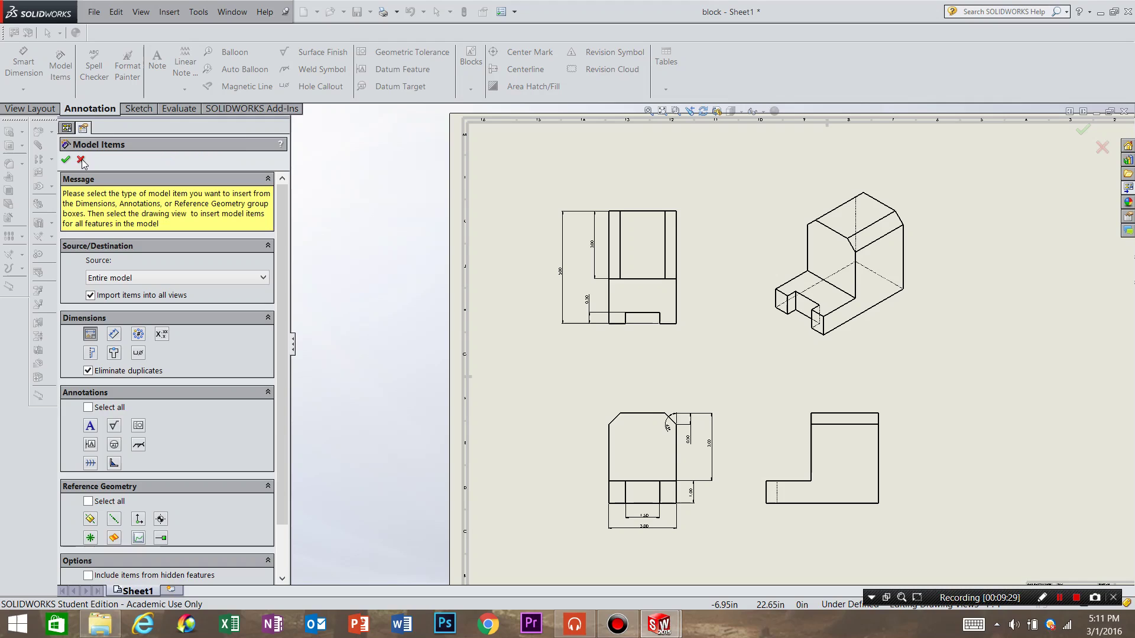
key("Escape")
With Smart Dimension, dimension the lower-right view's left-to-right width as 3.00, placed above it
left_click(23, 65)
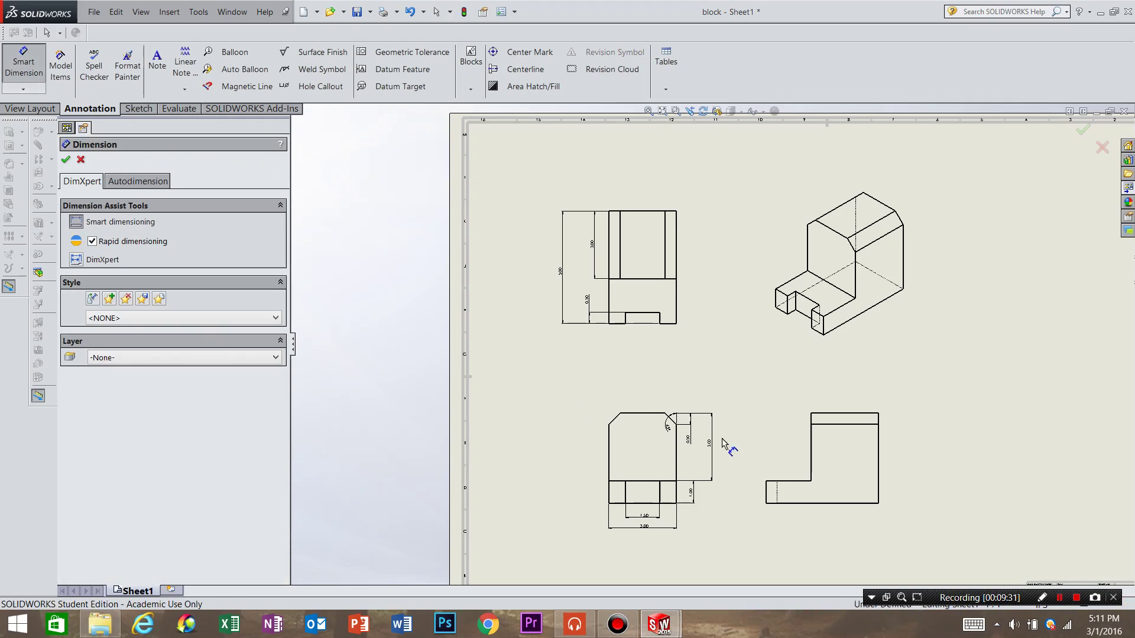
left_click(811, 449)
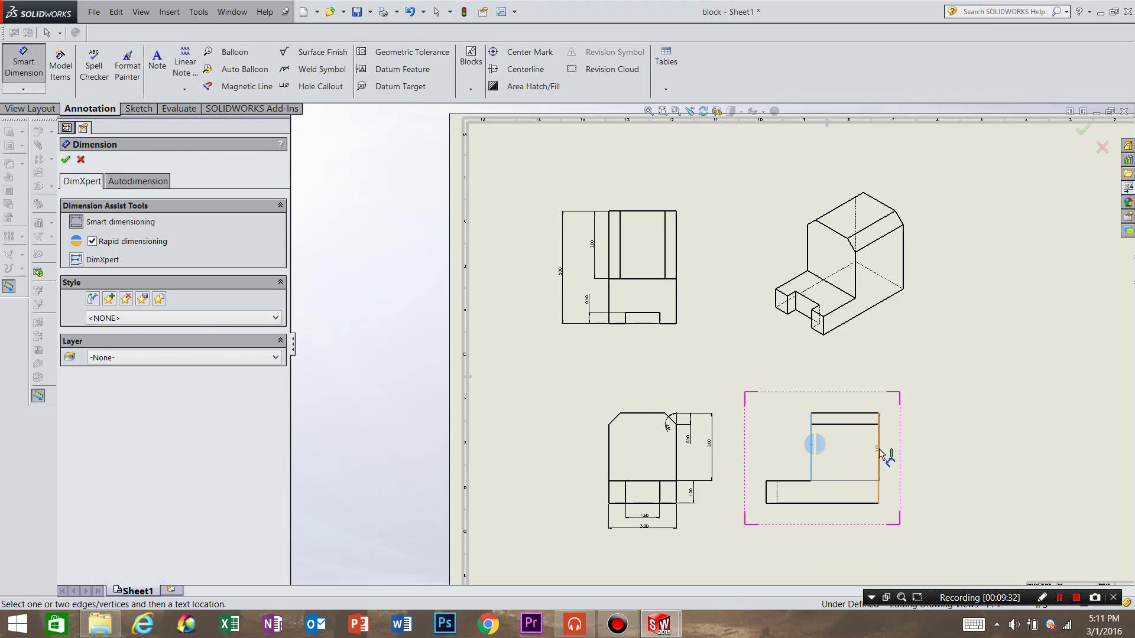
left_click(879, 450)
left_click(841, 389)
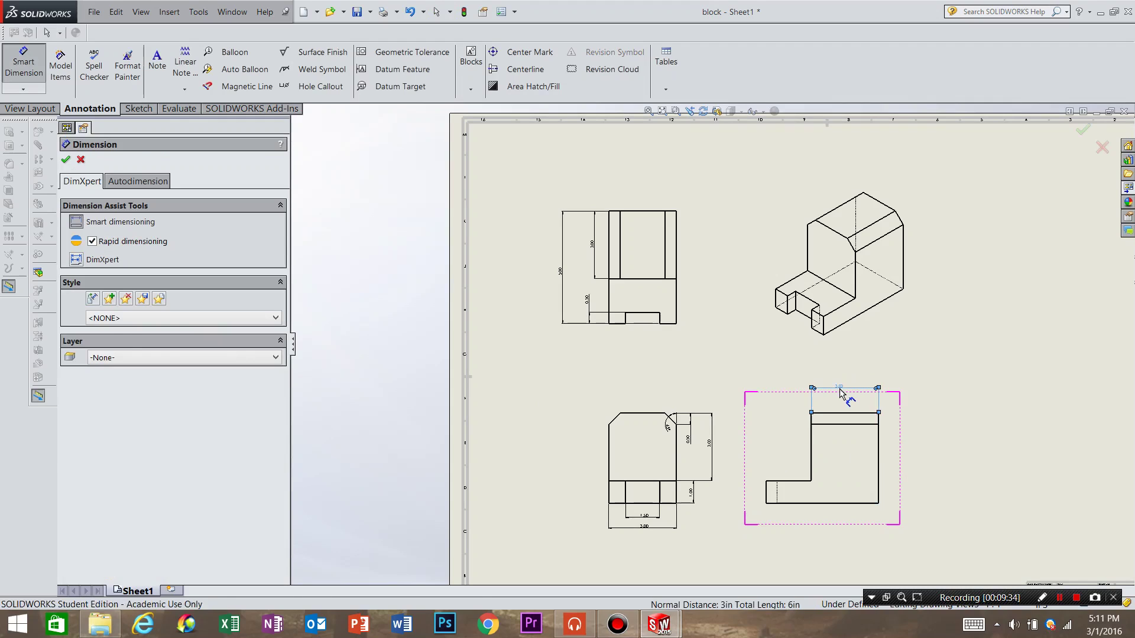
left_click(66, 159)
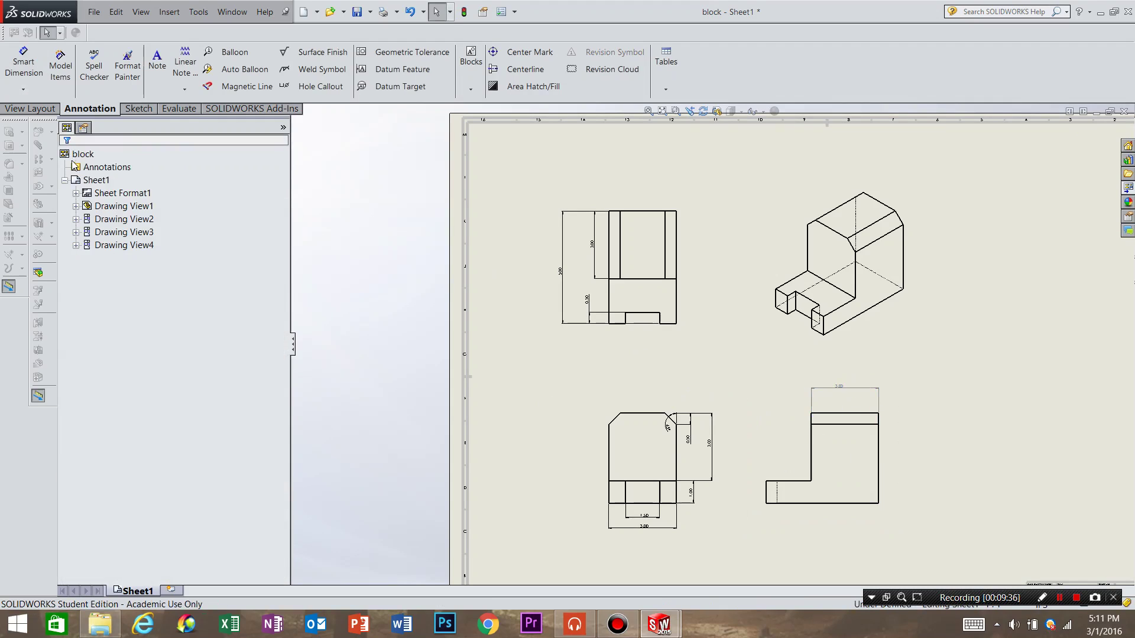